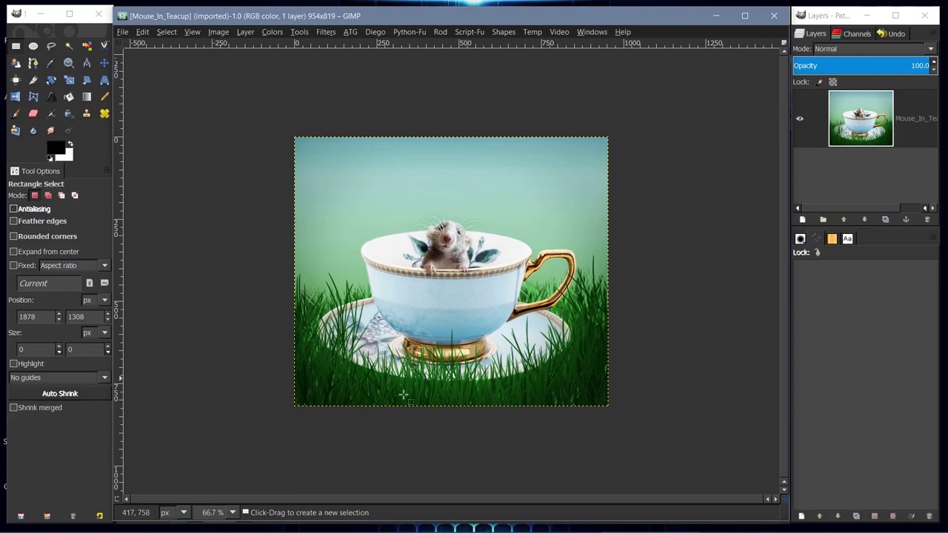
# Examine the finished Mouse_In_Teacup image at 100% and 200% zoom, and close it.
pyautogui.click(232, 512)
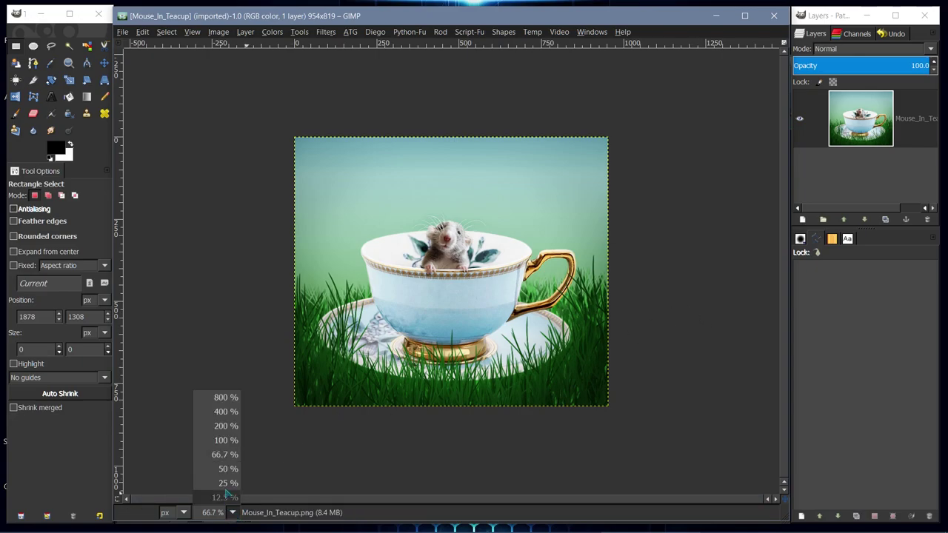
pyautogui.click(227, 442)
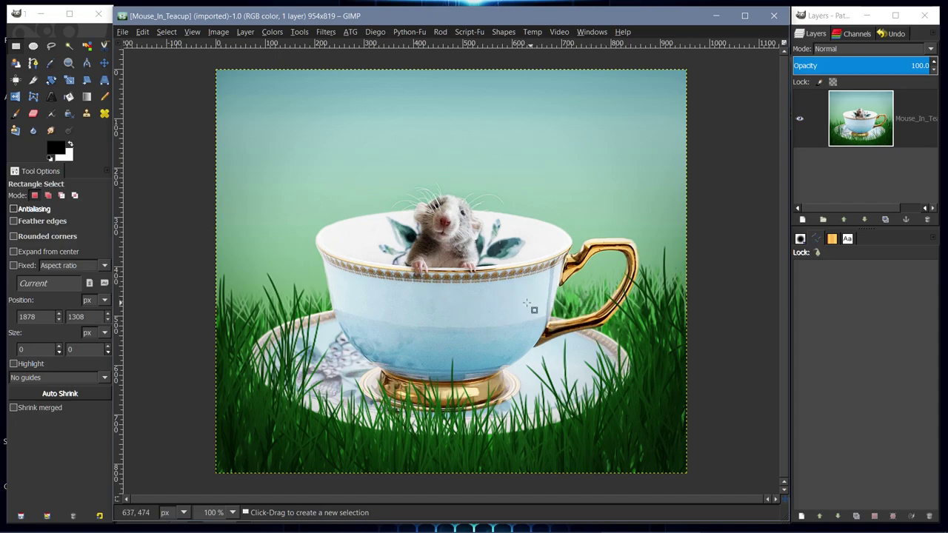
pyautogui.click(232, 512)
pyautogui.click(220, 430)
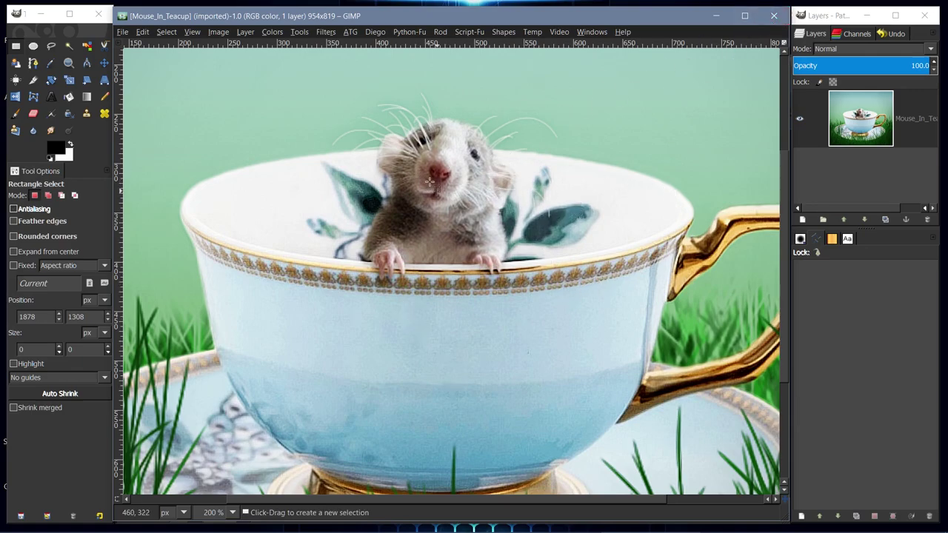
pyautogui.click(773, 17)
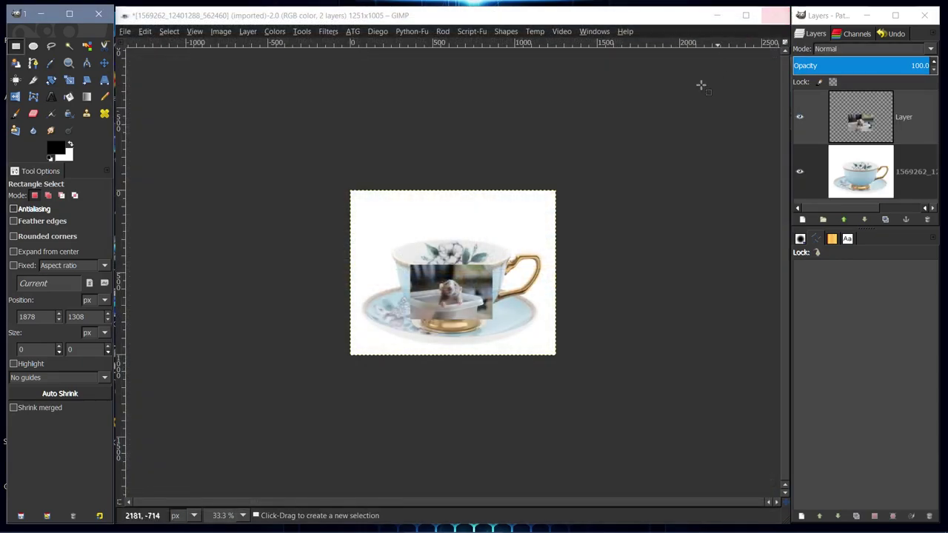
# View the teacup composition at 100%, make the teacup photo the active layer, hide the mouse layer and enlarge the layer list.
pyautogui.click(243, 516)
pyautogui.click(225, 444)
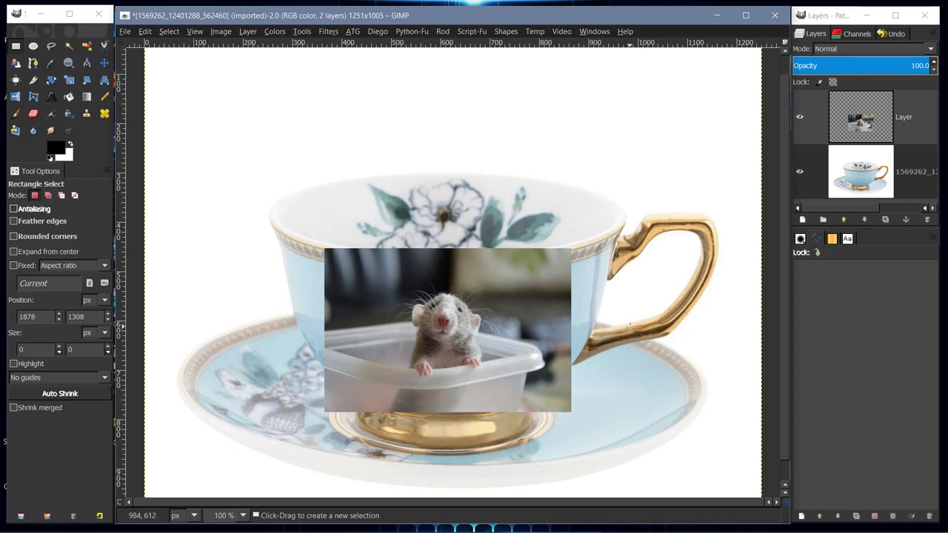
pyautogui.click(862, 171)
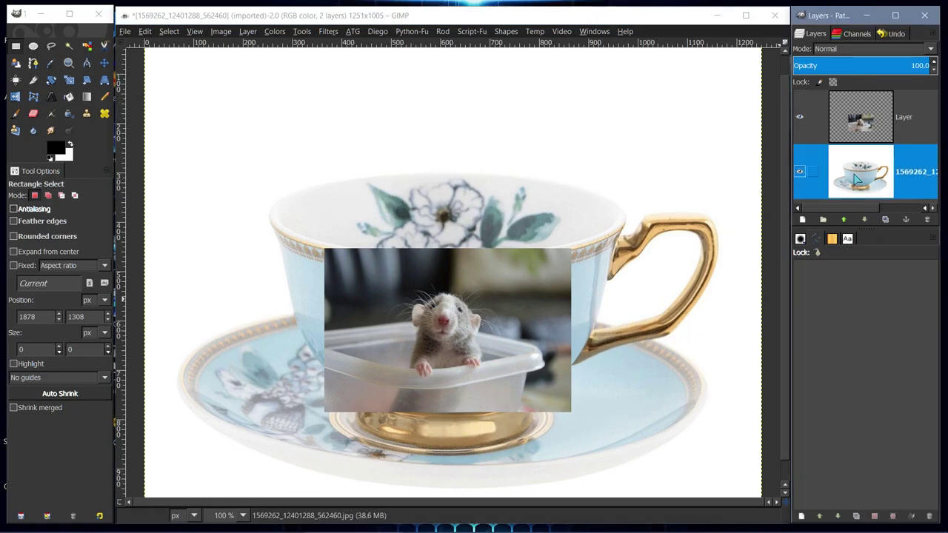
pyautogui.click(801, 117)
pyautogui.moveTo(866, 227); pyautogui.dragTo(866, 297)
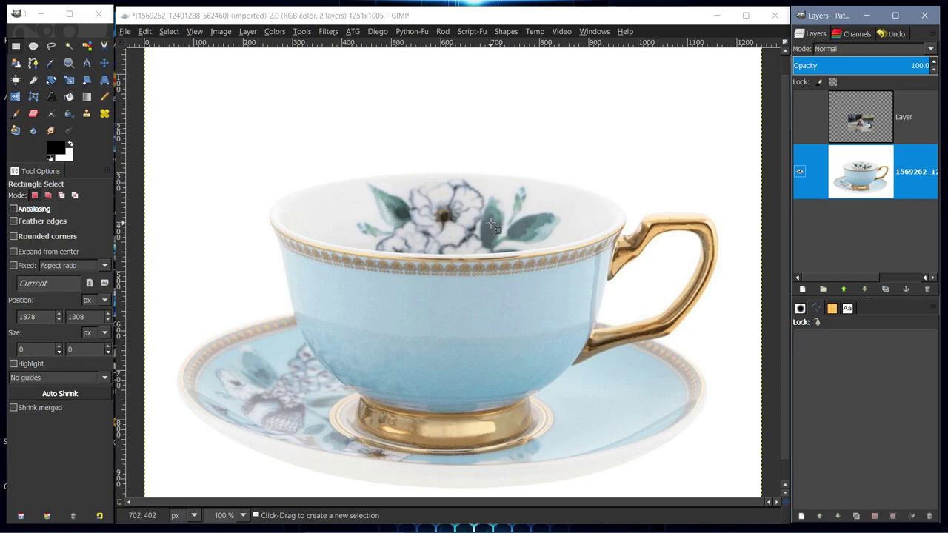
# Darken the teacup layer with a smooth Value curve, pulling the midtones to about x 153, y 93 and lowering the shadows and highlights.
pyautogui.click(274, 31)
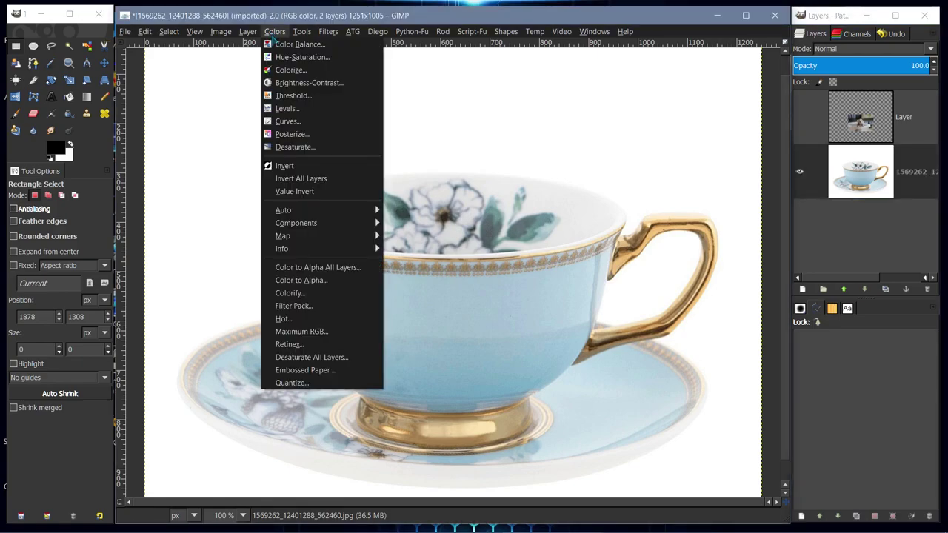
pyautogui.click(286, 120)
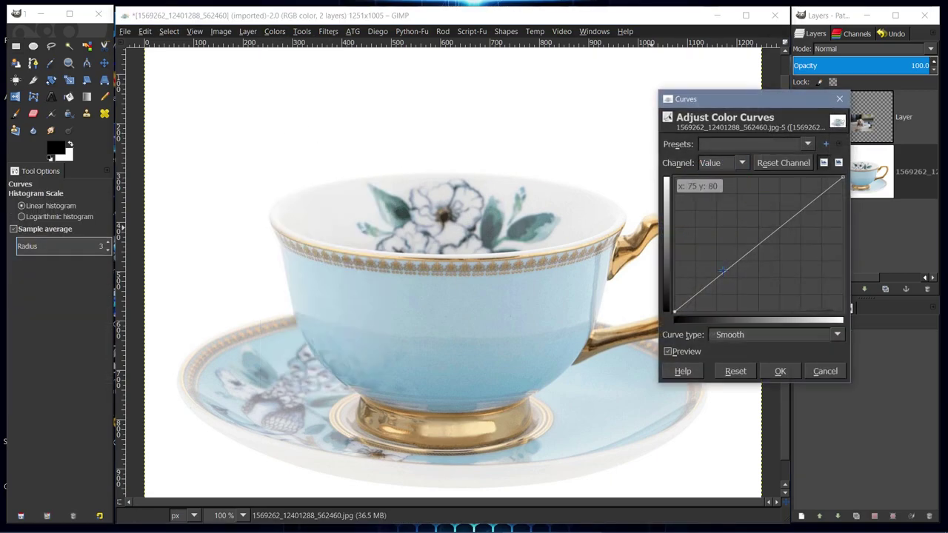
pyautogui.click(759, 244)
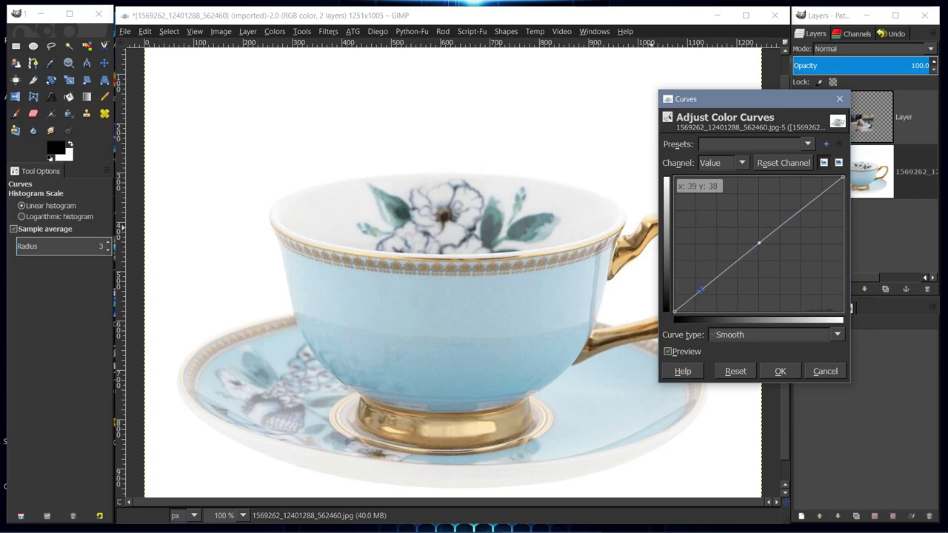
pyautogui.moveTo(705, 286)
pyautogui.mouseDown()
pyautogui.moveTo(705, 300)
pyautogui.moveTo(705, 285)
pyautogui.moveTo(718, 300)
pyautogui.mouseUp()
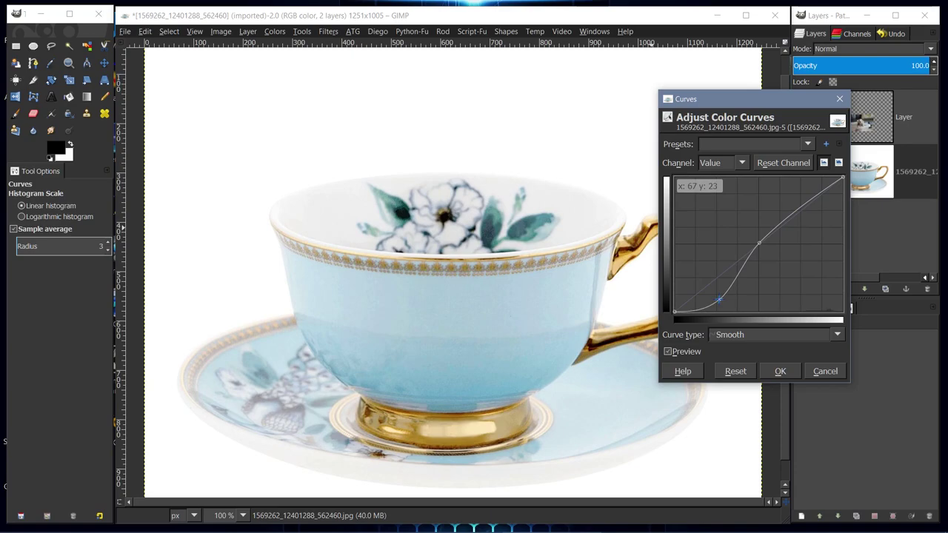
pyautogui.moveTo(816, 195); pyautogui.dragTo(816, 213)
pyautogui.moveTo(758, 244); pyautogui.dragTo(775, 262)
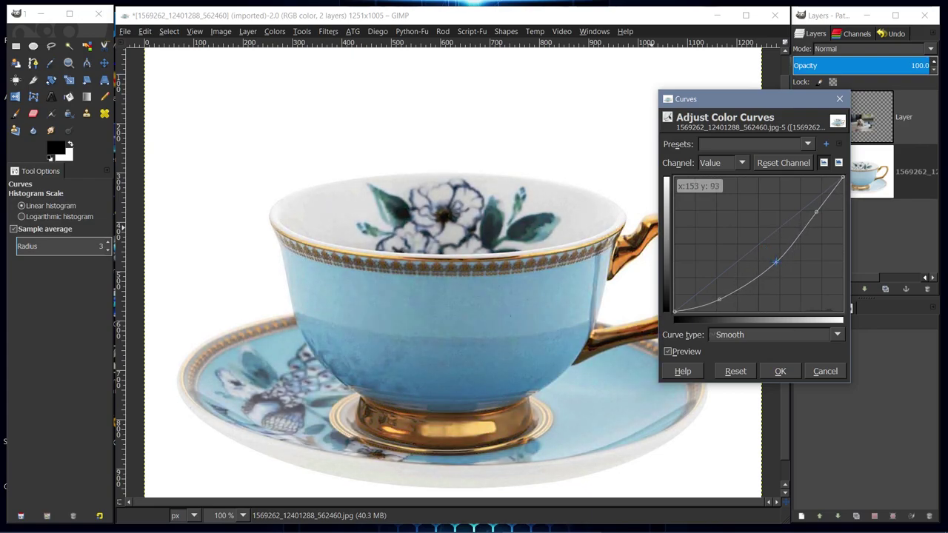
pyautogui.moveTo(719, 300); pyautogui.dragTo(717, 305)
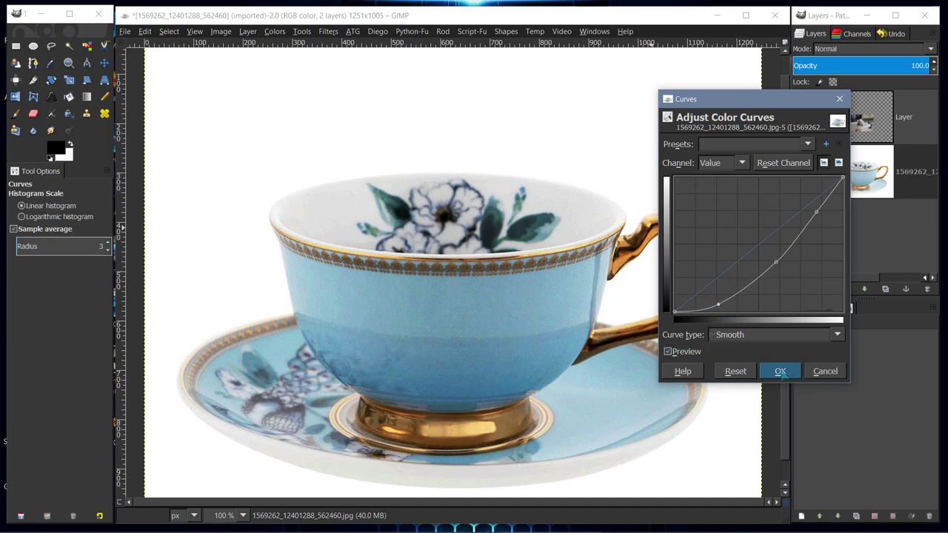
pyautogui.click(782, 372)
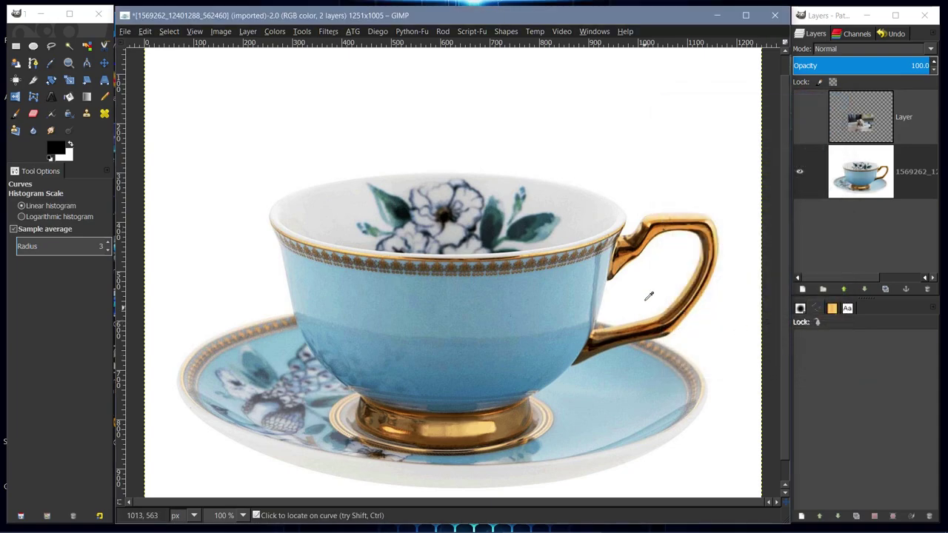
# Check which version of GIMP is installed and close the version information.
pyautogui.click(596, 31)
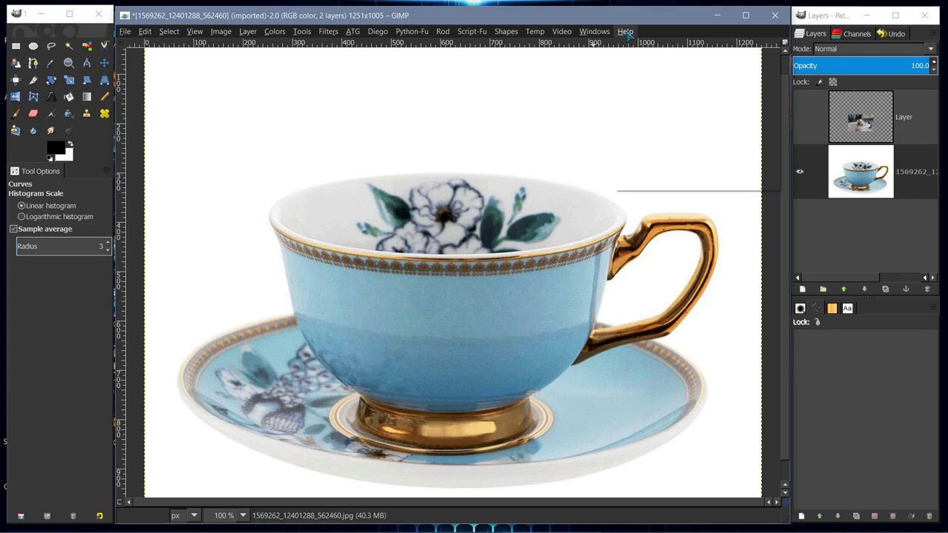
pyautogui.click(626, 33)
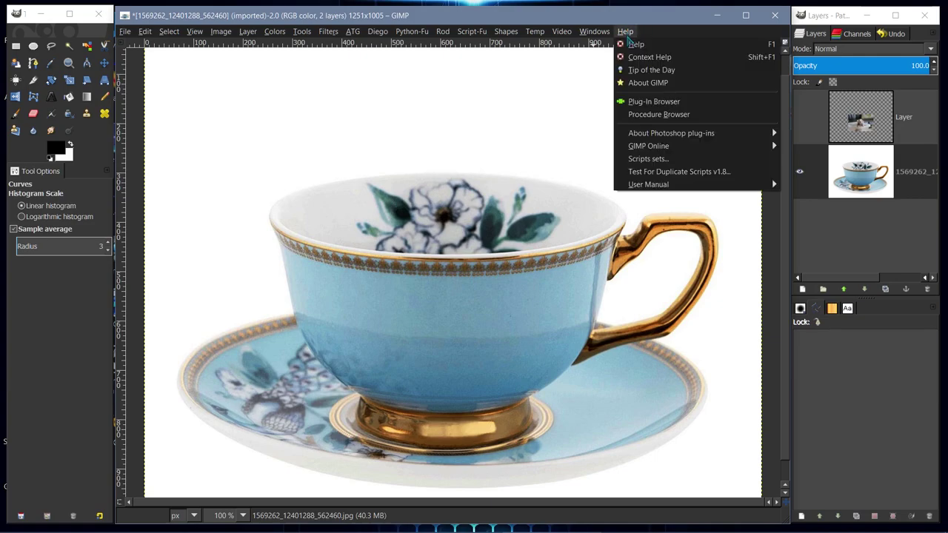
pyautogui.click(644, 83)
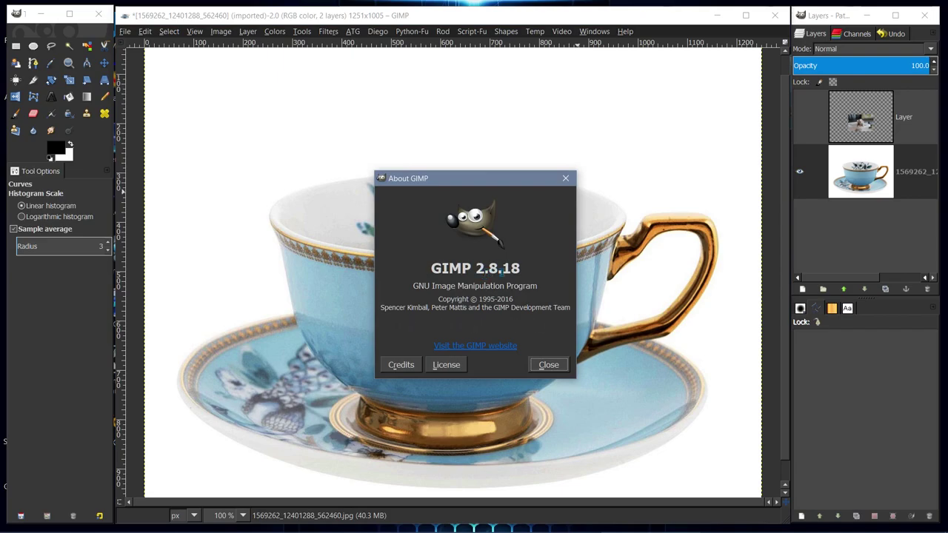
pyautogui.moveTo(483, 183); pyautogui.dragTo(488, 162)
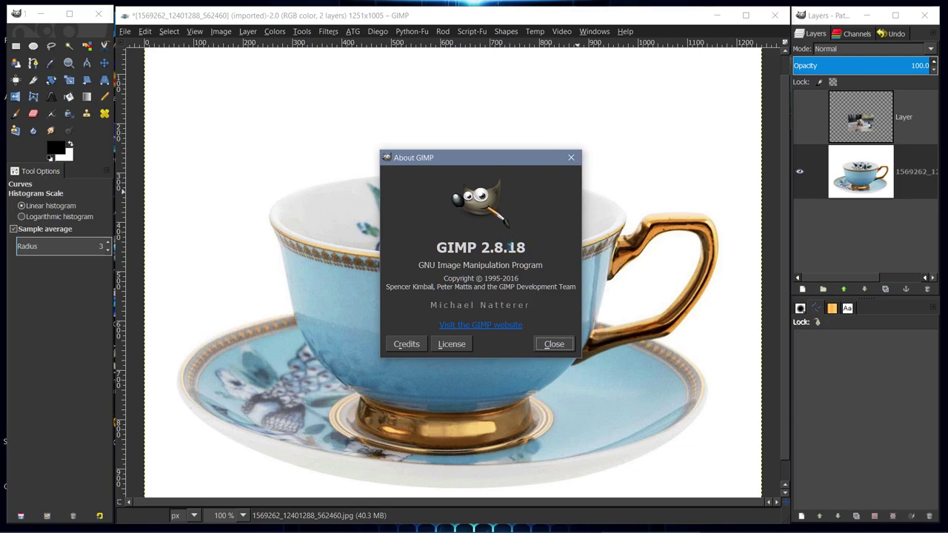
pyautogui.moveTo(508, 247); pyautogui.dragTo(527, 248)
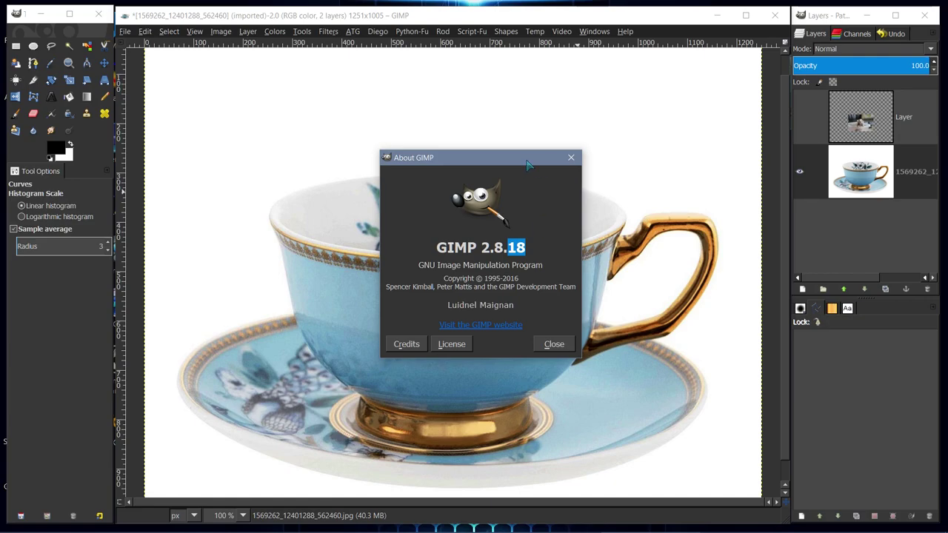
pyautogui.click(571, 160)
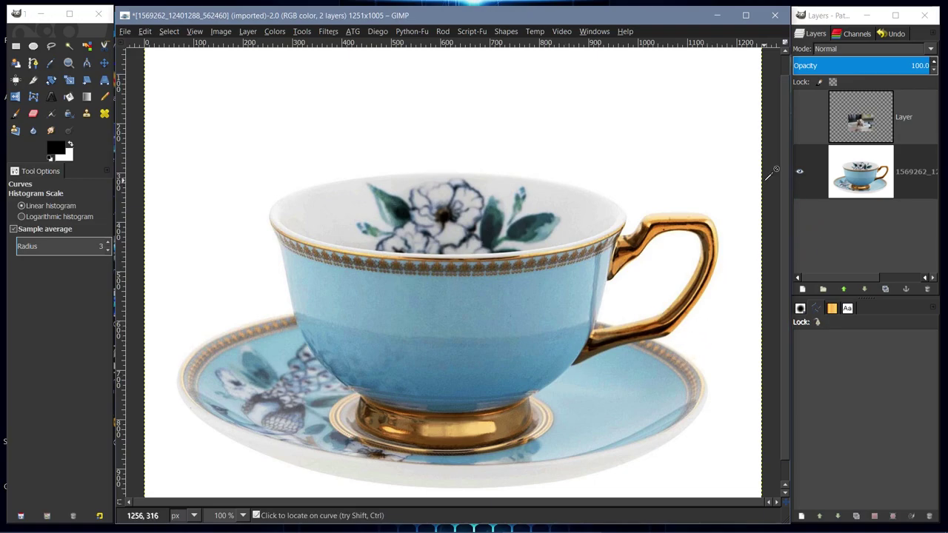
# Show the mouse layer again and autocrop its boundary to the mouse photo.
pyautogui.click(804, 121)
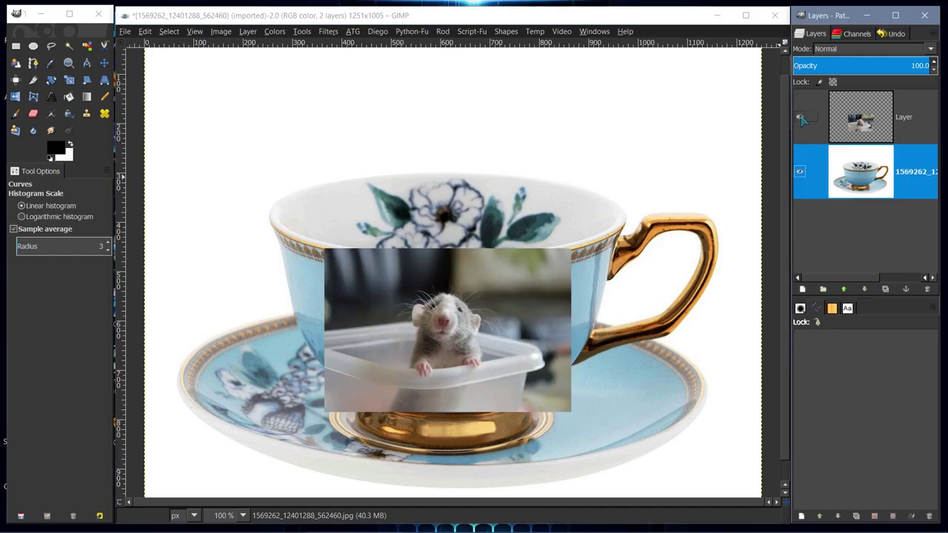
pyautogui.click(862, 128)
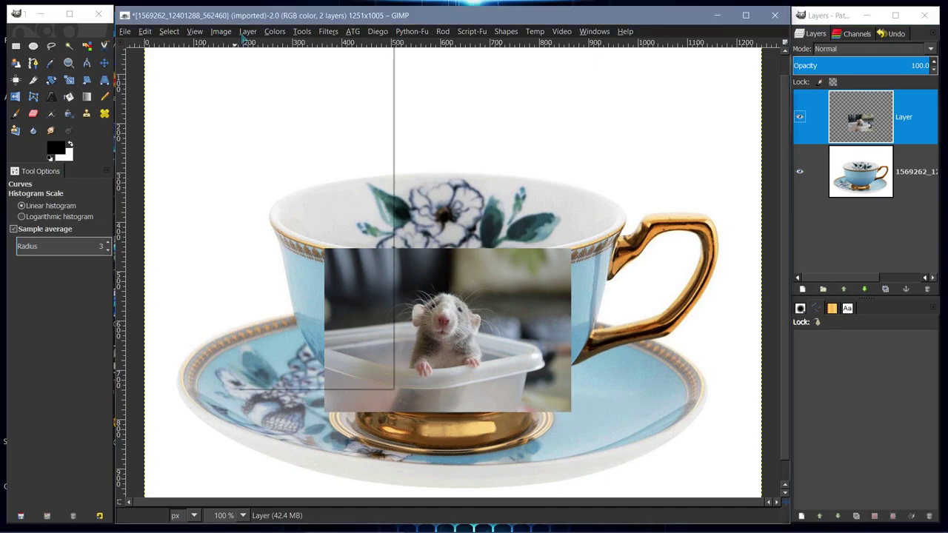
pyautogui.click(247, 31)
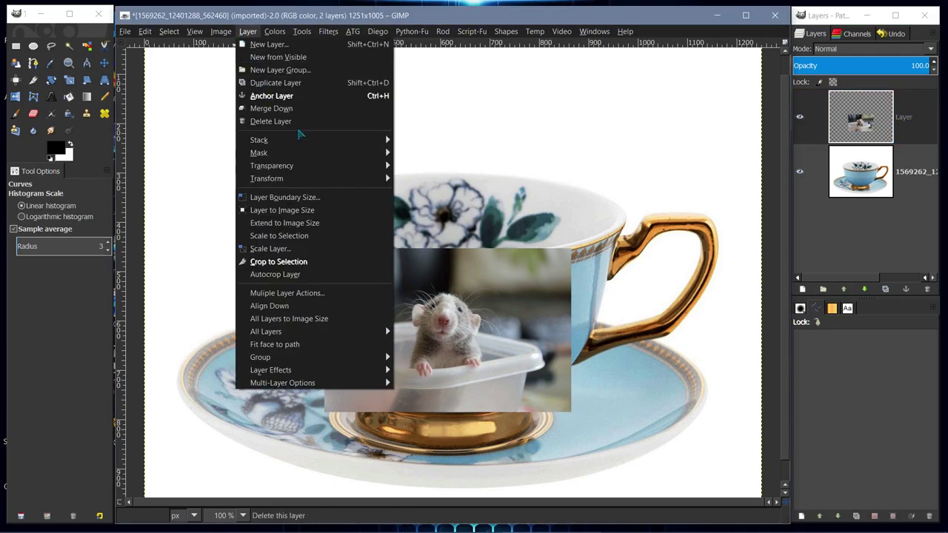
pyautogui.click(271, 275)
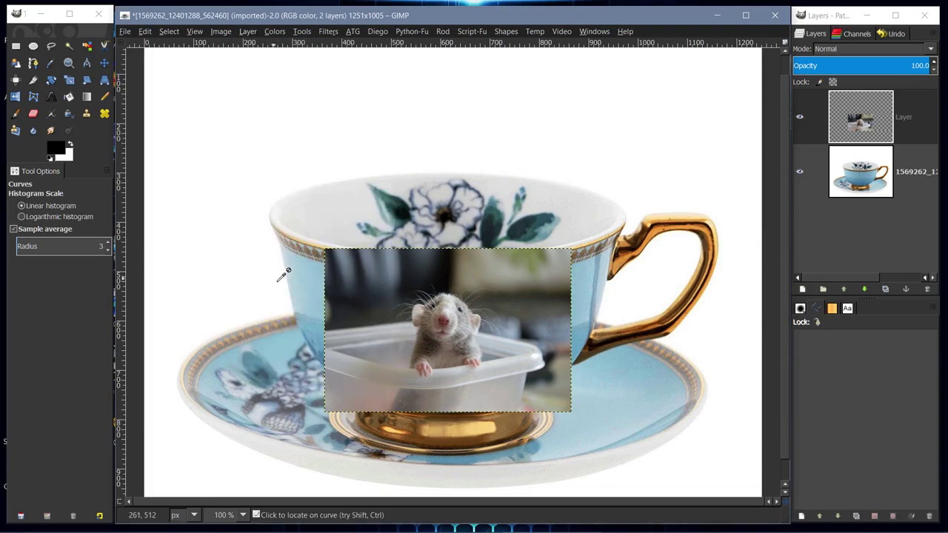
# Move the active mouse layer up so the mouse's paws sit on the front rim of the teacup.
pyautogui.click(104, 64)
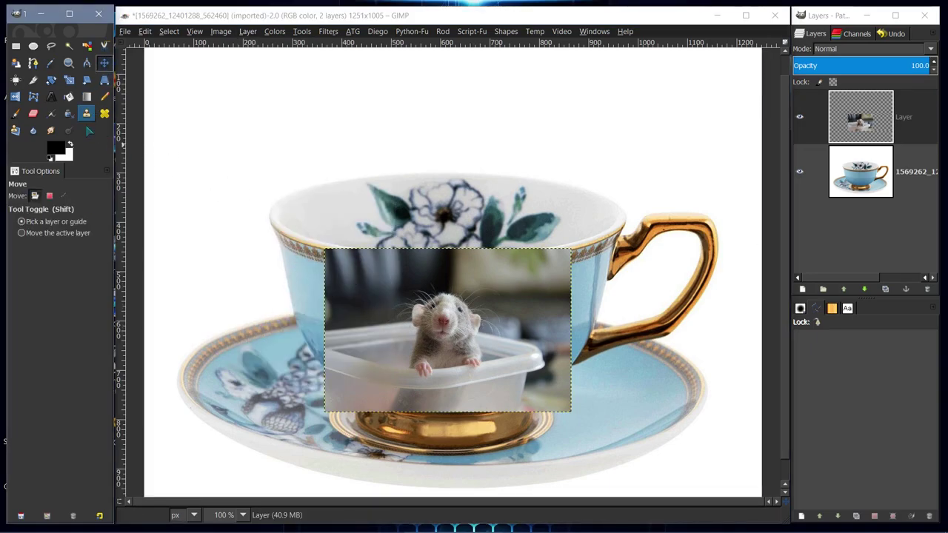
pyautogui.click(29, 236)
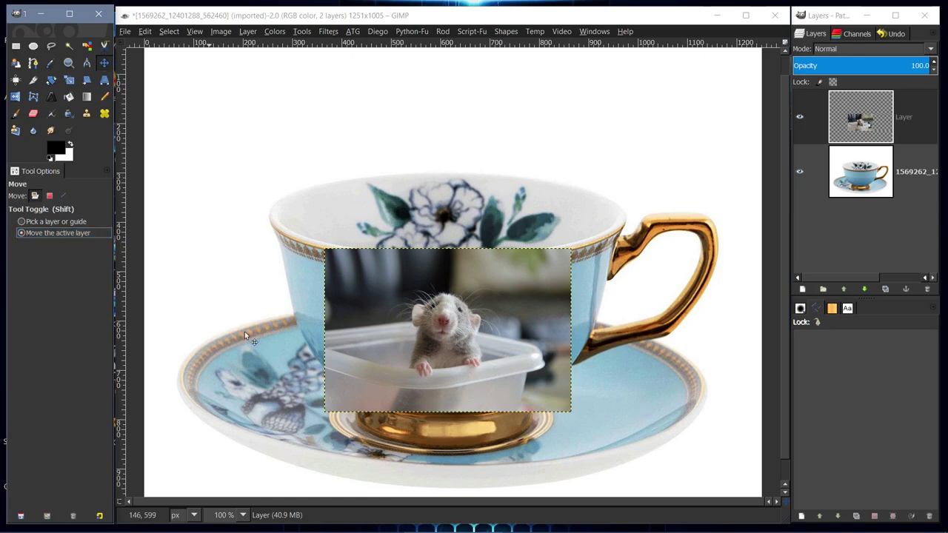
pyautogui.moveTo(426, 368); pyautogui.dragTo(439, 256)
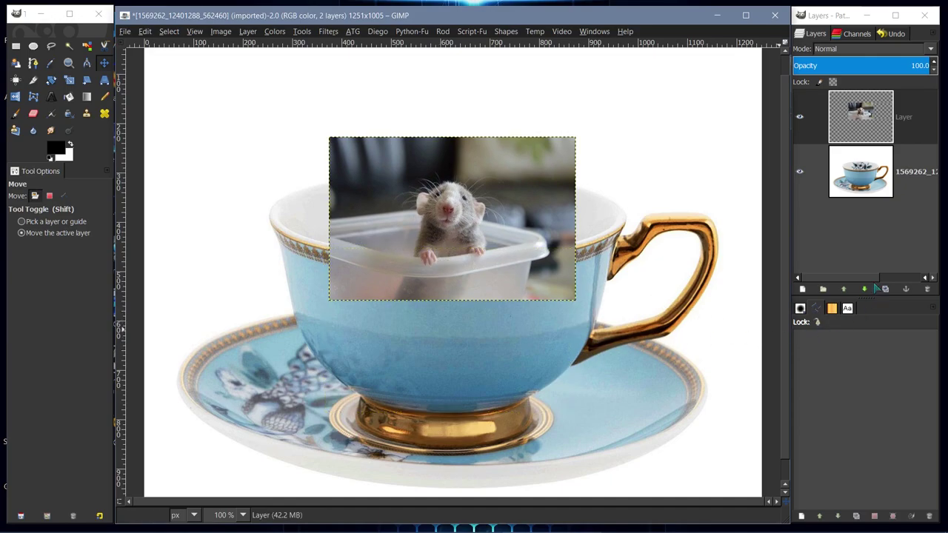
# Add an alpha channel to the teacup photo layer.
pyautogui.click(863, 171)
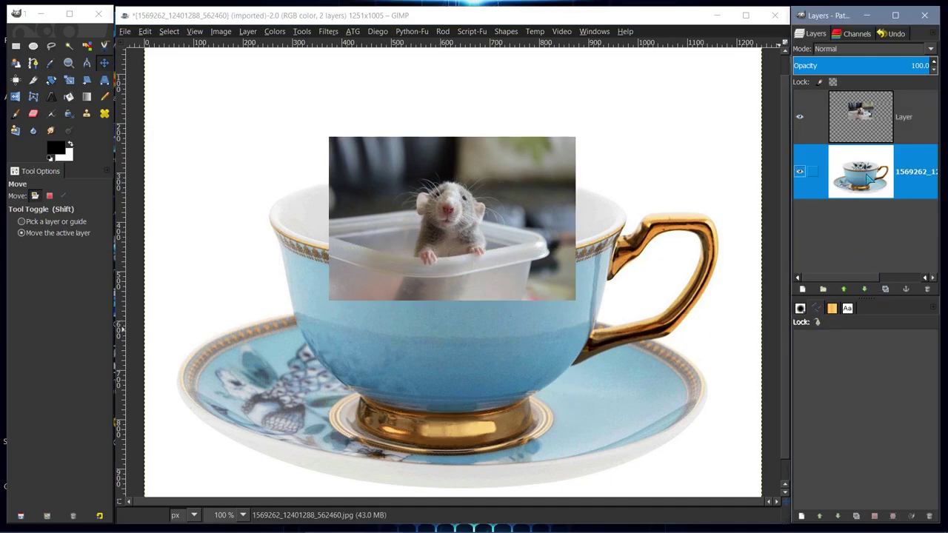
pyautogui.click(246, 32)
pyautogui.moveTo(313, 173)
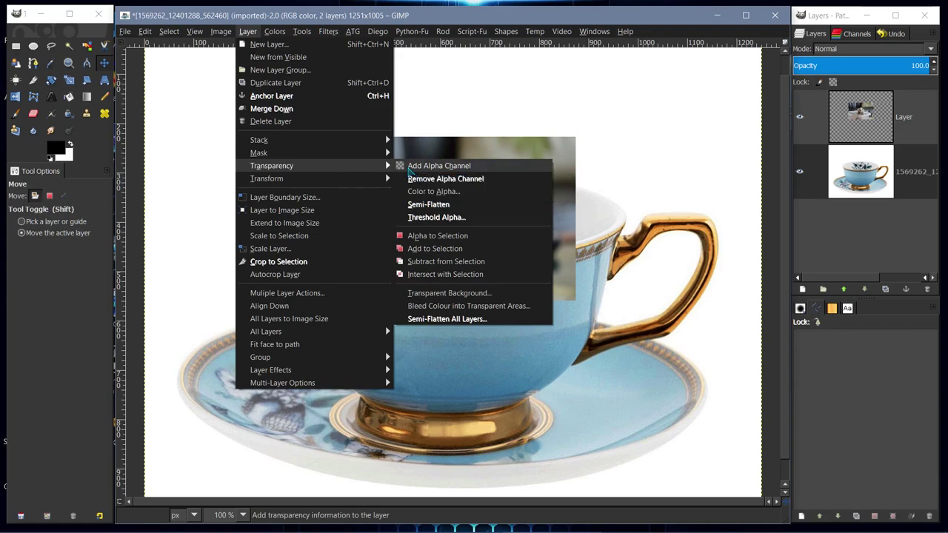
pyautogui.click(409, 171)
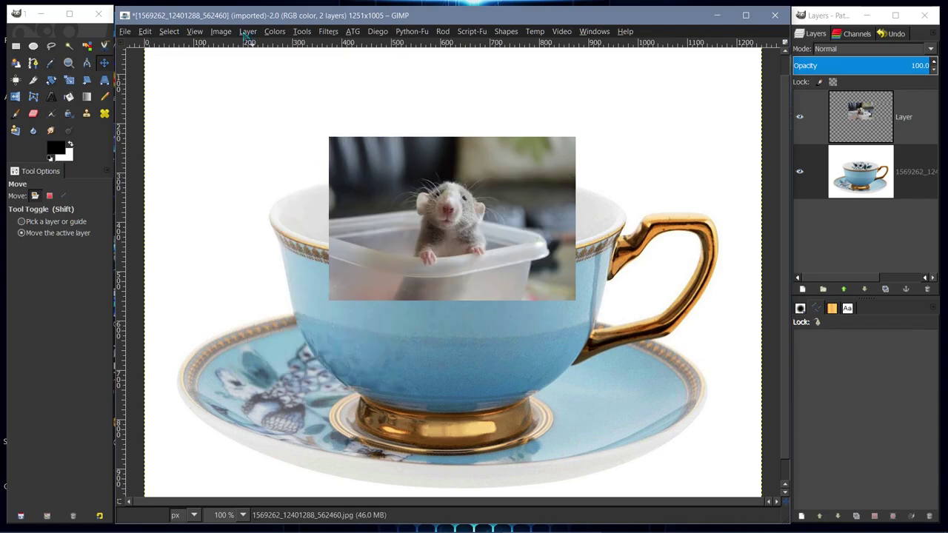
# Scale the teacup layer down proportionally to 932 × 749 pixels, keeping it roughly centred behind the mouse photo.
pyautogui.click(865, 181)
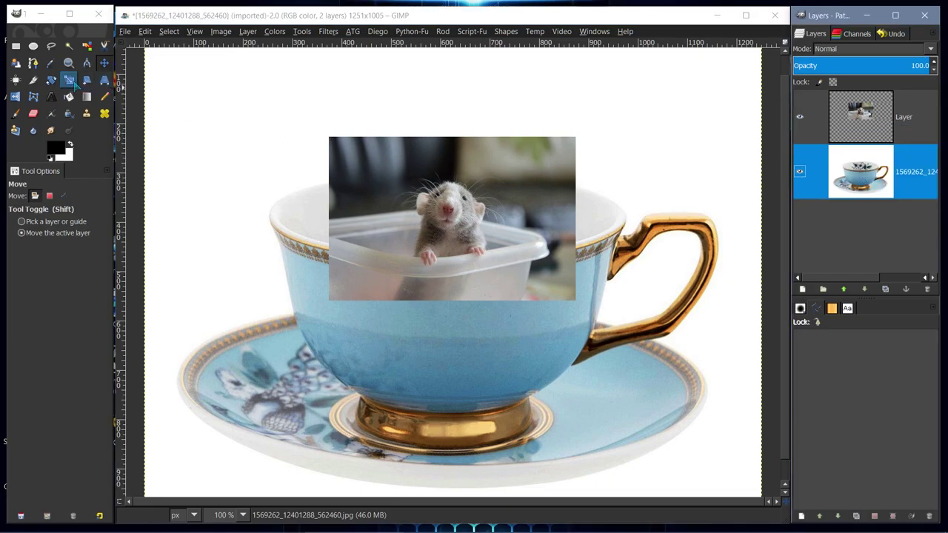
pyautogui.click(69, 80)
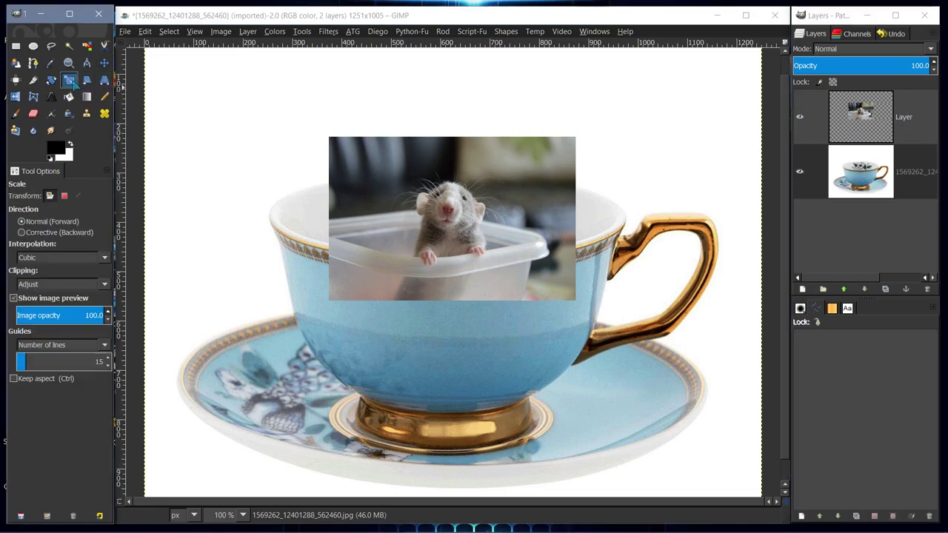
pyautogui.click(220, 124)
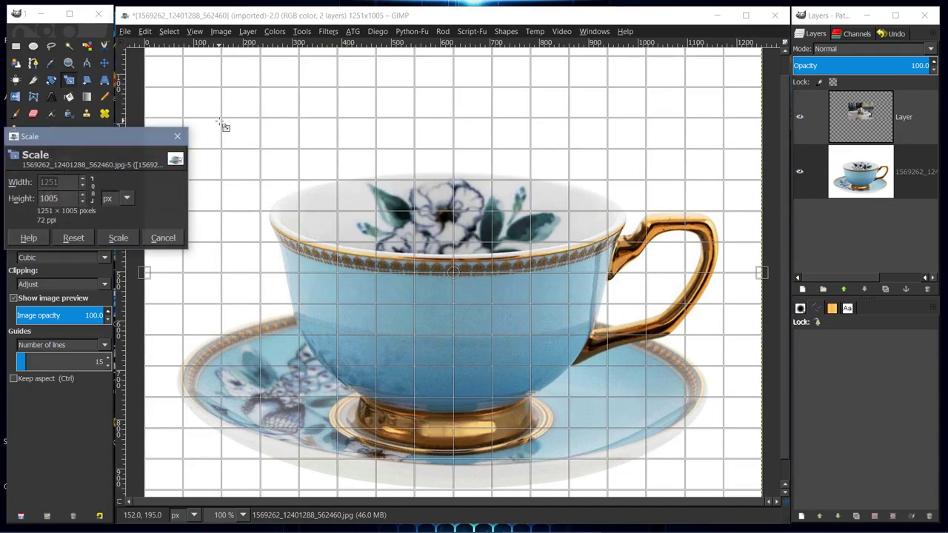
pyautogui.click(93, 191)
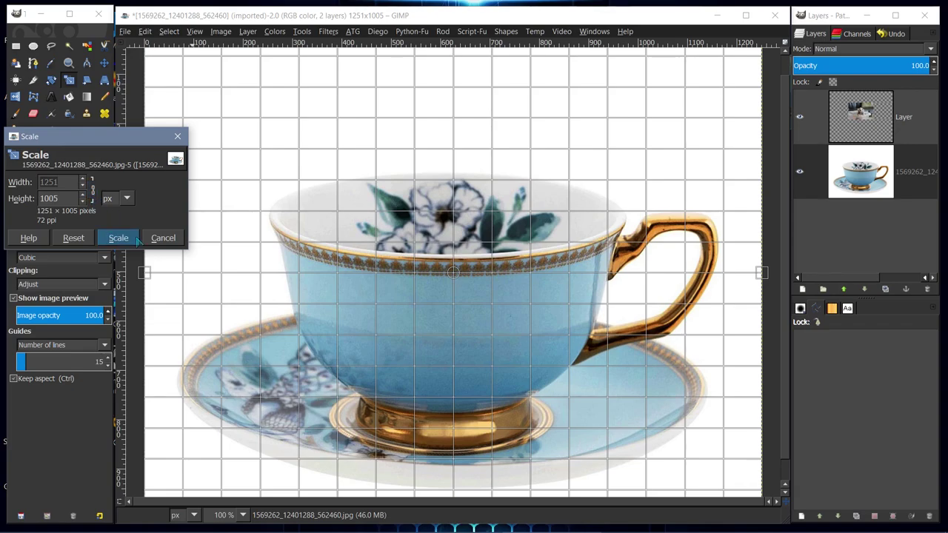
pyautogui.moveTo(183, 67); pyautogui.dragTo(227, 117)
pyautogui.moveTo(720, 461); pyautogui.dragTo(620, 387)
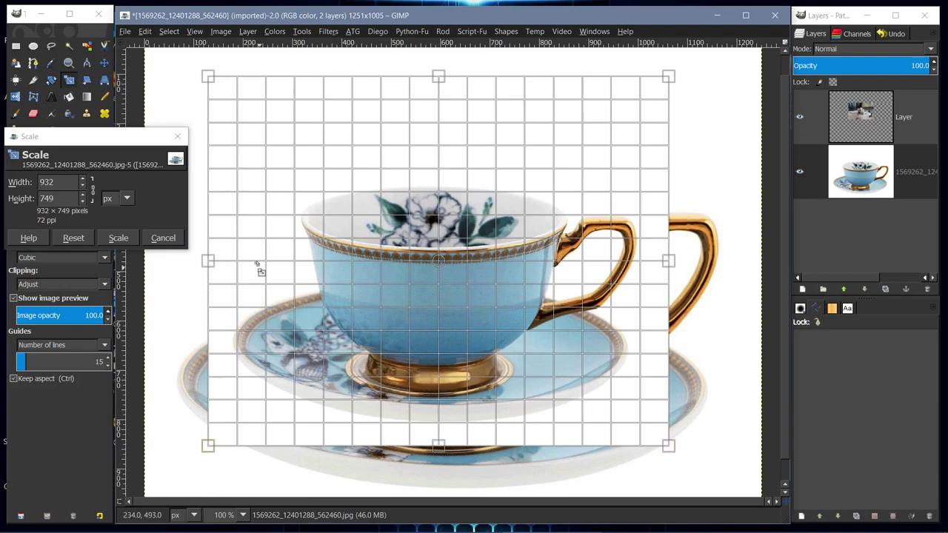
pyautogui.click(118, 240)
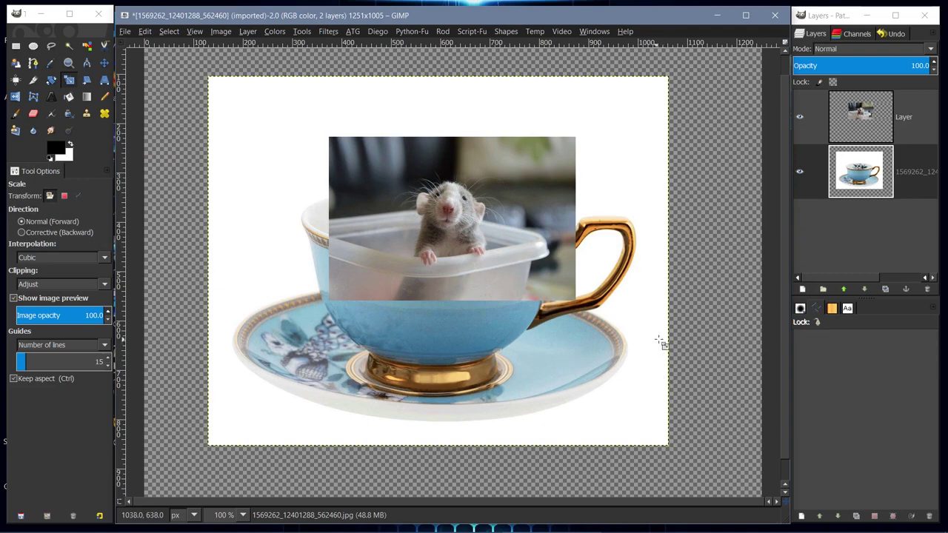
# Reduce the mouse layer's opacity to 66 and move the layer up so the paws rest on the teacup's front rim.
pyautogui.click(865, 129)
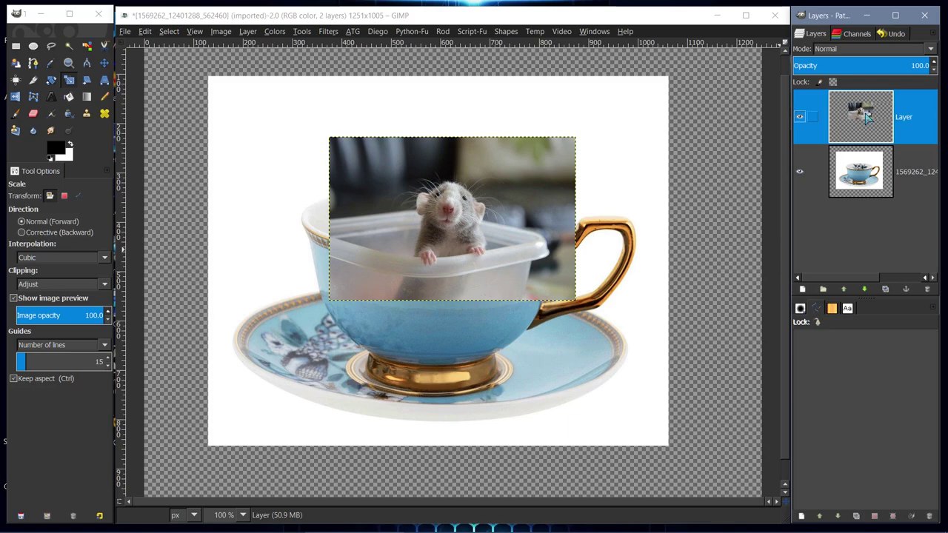
pyautogui.click(242, 515)
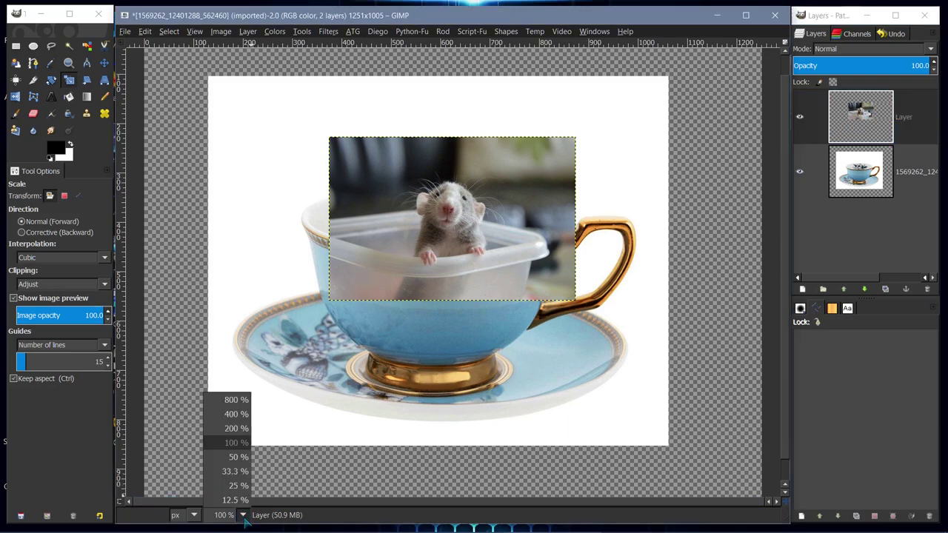
pyautogui.click(235, 430)
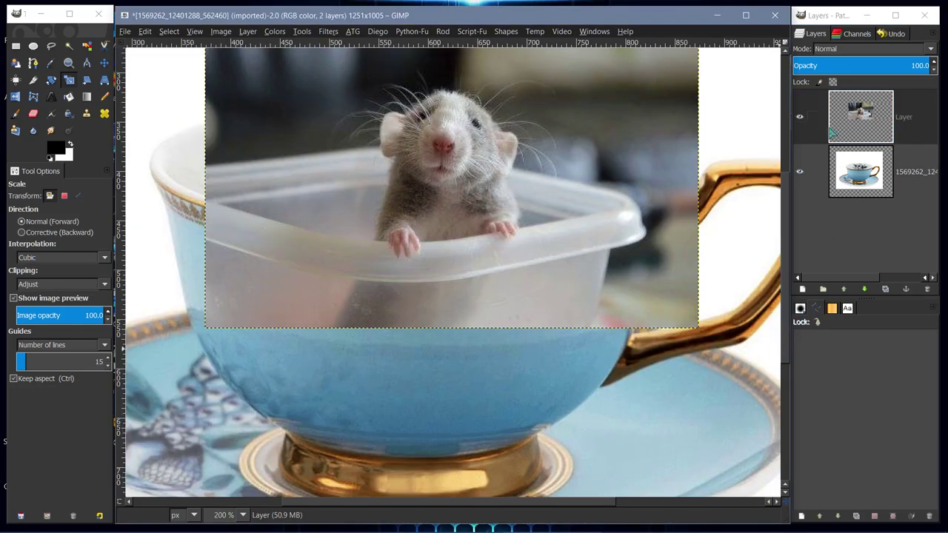
pyautogui.click(862, 118)
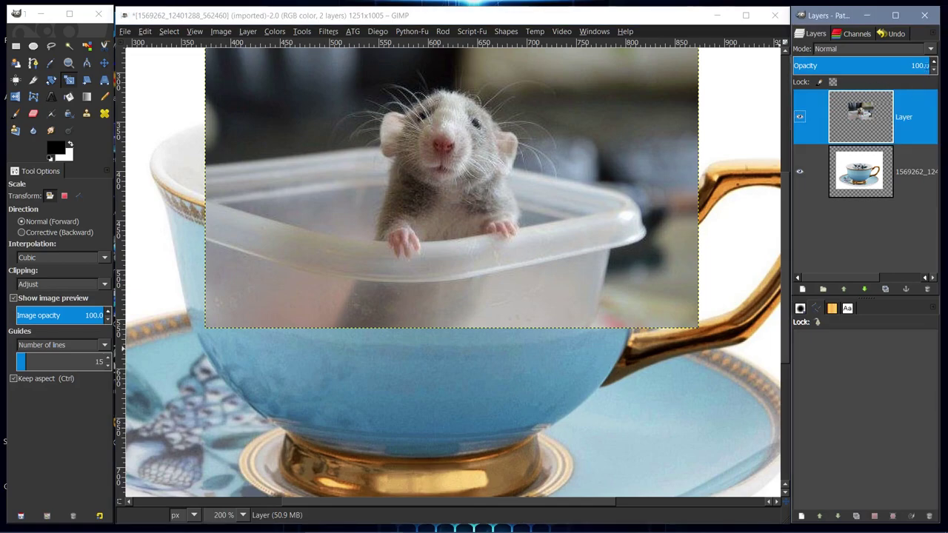
pyautogui.click(934, 68)
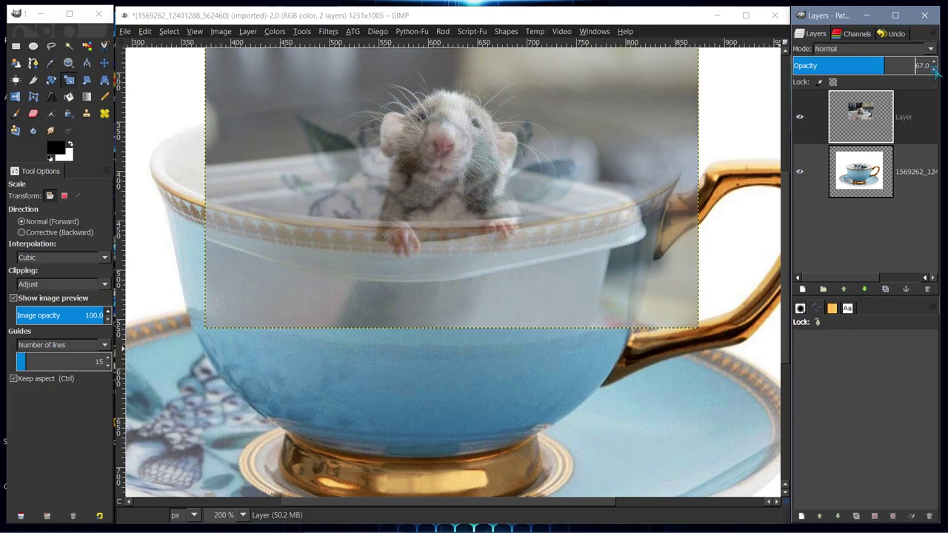
pyautogui.click(934, 69)
pyautogui.click(872, 122)
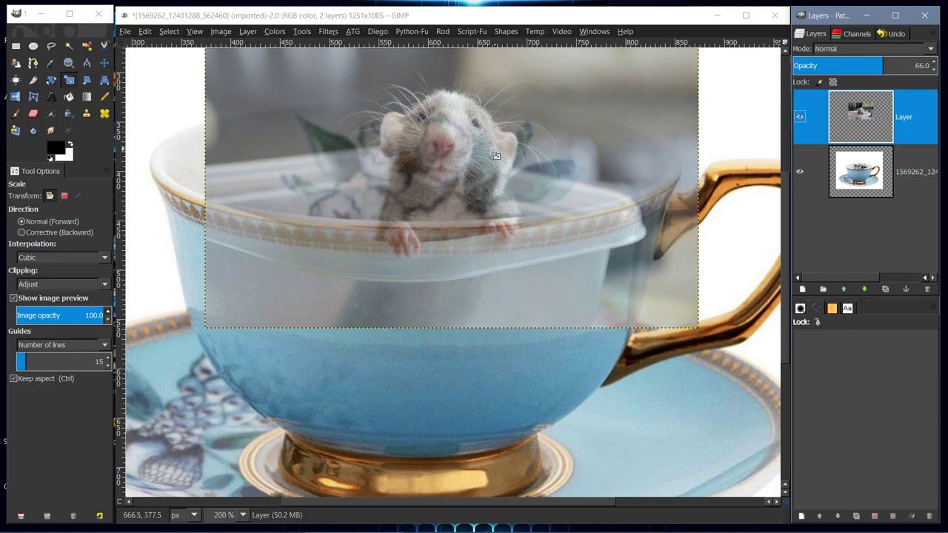
pyautogui.click(105, 62)
pyautogui.moveTo(451, 202)
pyautogui.mouseDown()
pyautogui.moveTo(442, 176)
pyautogui.moveTo(417, 182)
pyautogui.moveTo(455, 184)
pyautogui.mouseUp()
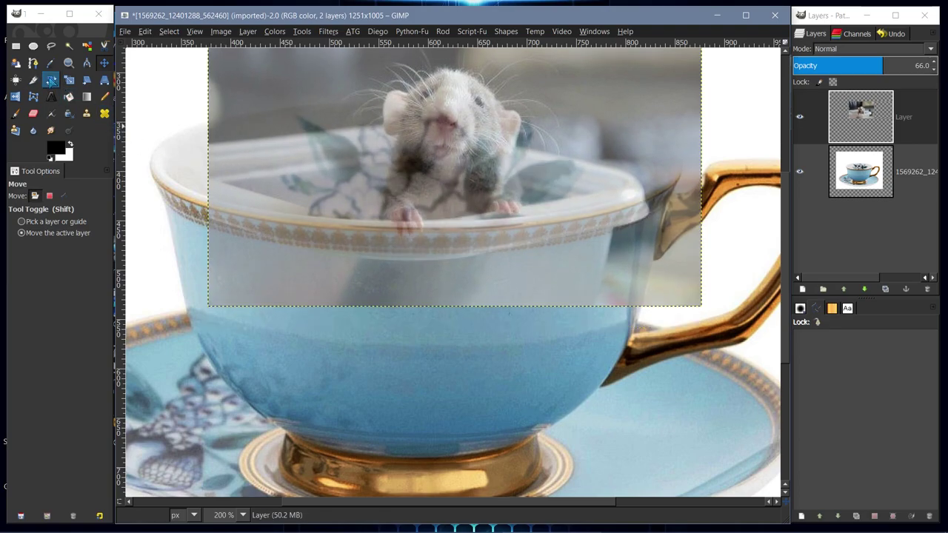
# Rotate the mouse layer 2.27 degrees around the mouse's paw nearer the photo's left edge, with the pivot at X 577.50, Y 450.50.
pyautogui.click(50, 80)
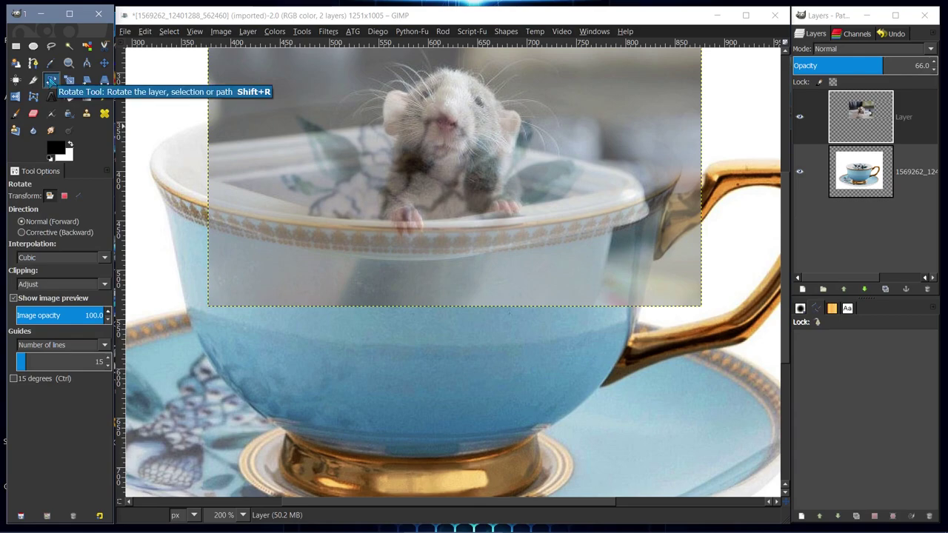
pyautogui.click(451, 148)
pyautogui.moveTo(455, 145); pyautogui.dragTo(406, 223)
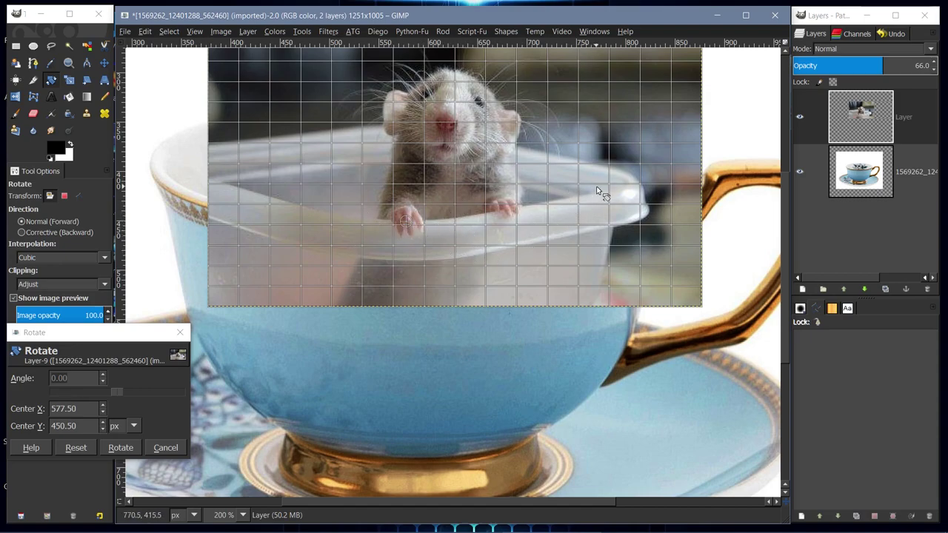
pyautogui.moveTo(592, 170); pyautogui.dragTo(593, 179)
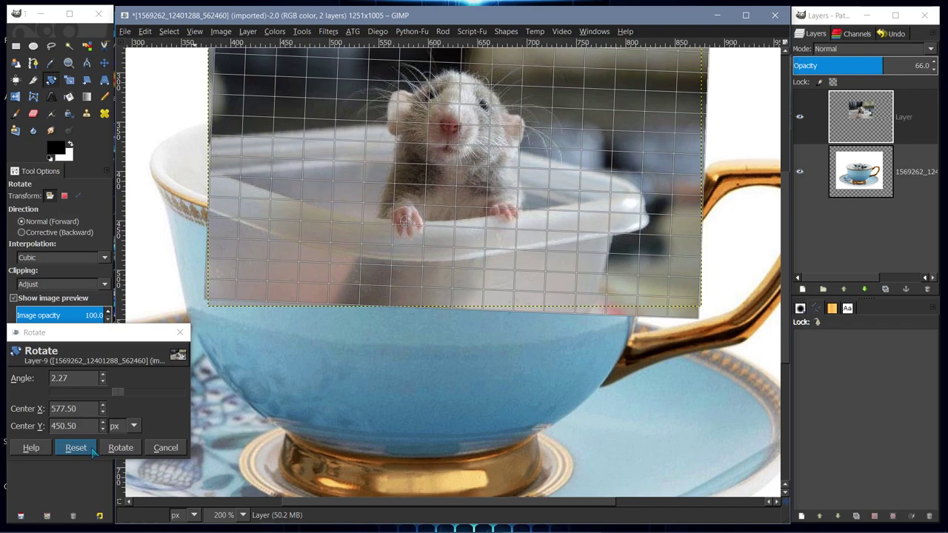
pyautogui.click(118, 448)
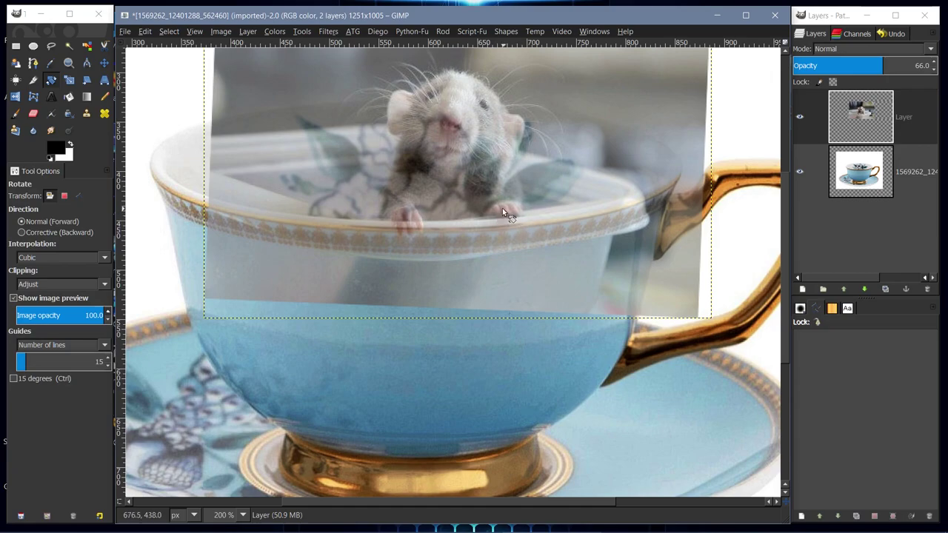
# Rotate the mouse layer a further 0.95 degrees around the same paw, with the pivot at X 578, Y 450.
pyautogui.click(473, 157)
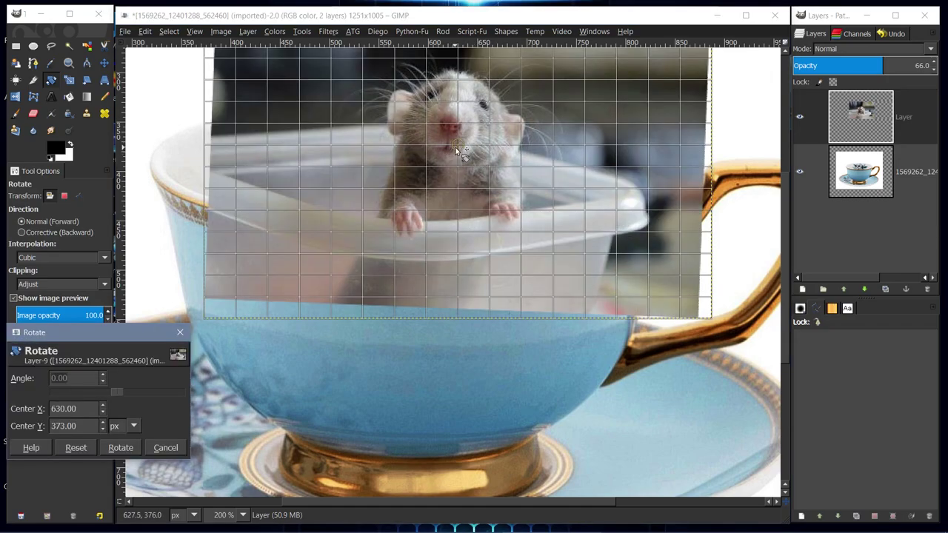
pyautogui.moveTo(457, 149); pyautogui.dragTo(408, 221)
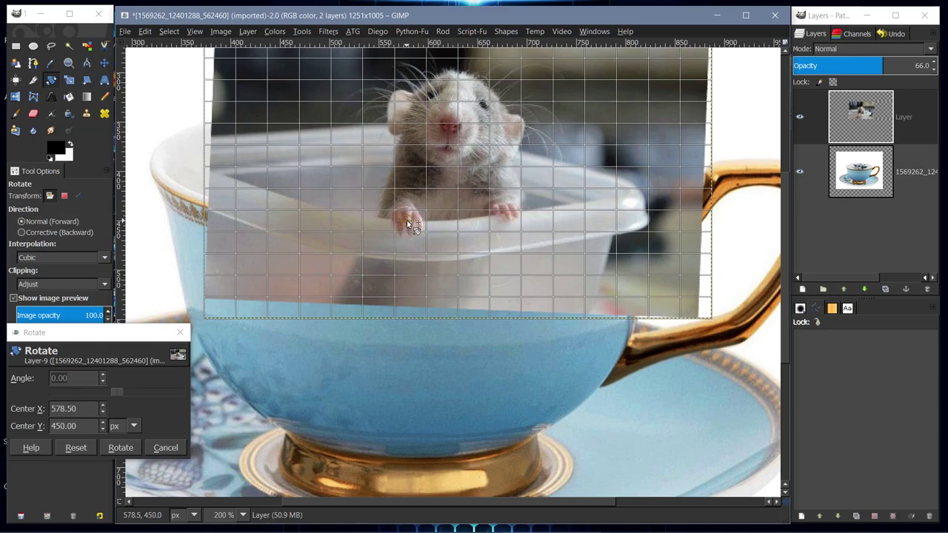
pyautogui.moveTo(407, 223); pyautogui.dragTo(407, 224)
pyautogui.moveTo(613, 209); pyautogui.dragTo(614, 212)
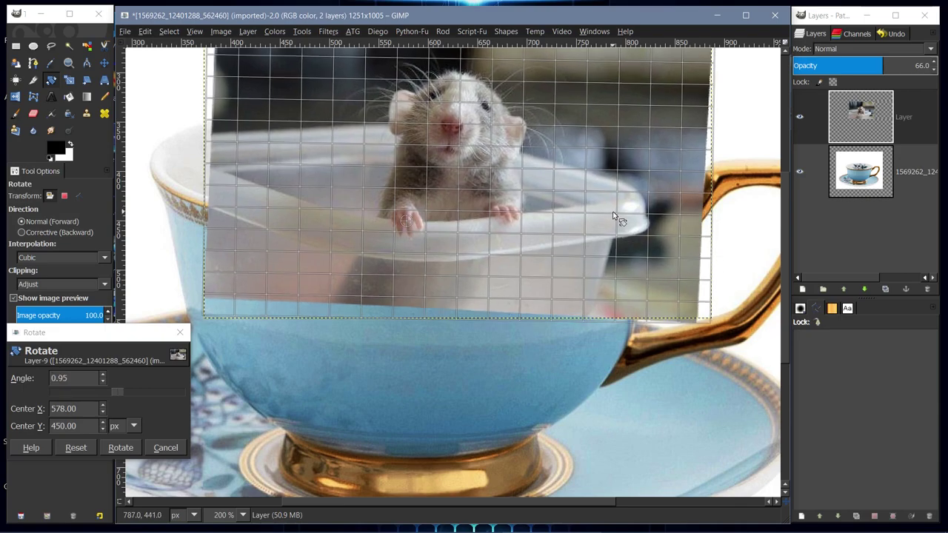
pyautogui.click(122, 446)
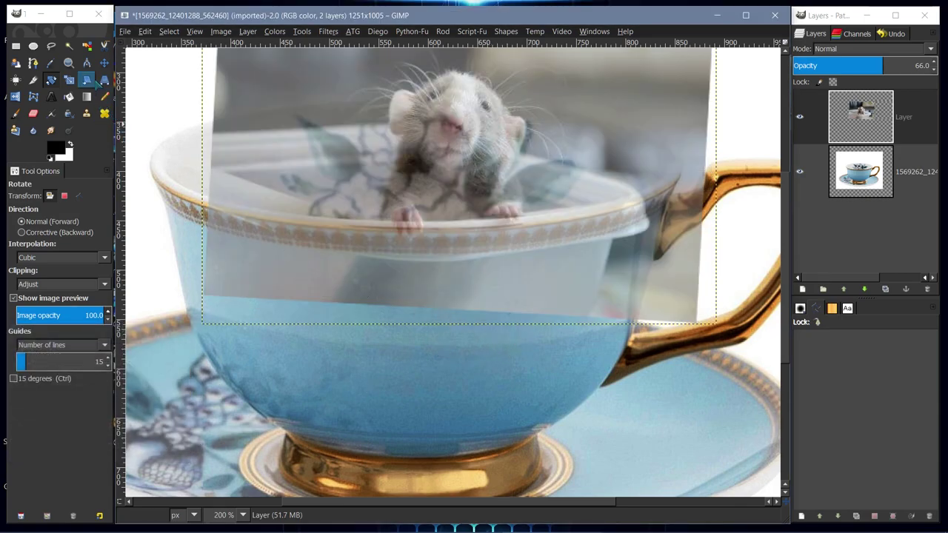
# Shift the mouse layer slightly left along the teacup rim and restore its opacity to 100.
pyautogui.click(104, 62)
pyautogui.moveTo(396, 146)
pyautogui.mouseDown()
pyautogui.moveTo(374, 147)
pyautogui.moveTo(383, 152)
pyautogui.mouseUp()
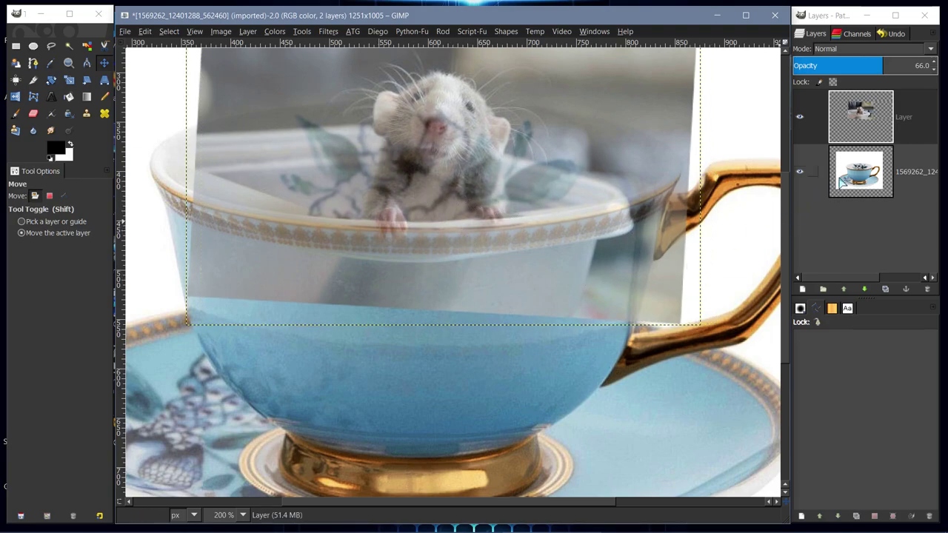
pyautogui.scroll(20, 935, 66)
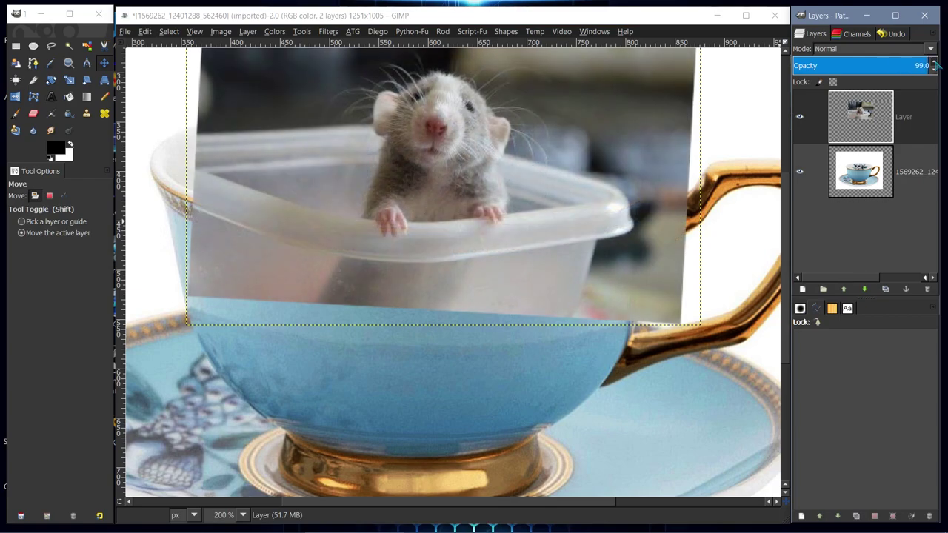
pyautogui.moveTo(787, 294); pyautogui.dragTo(797, 249)
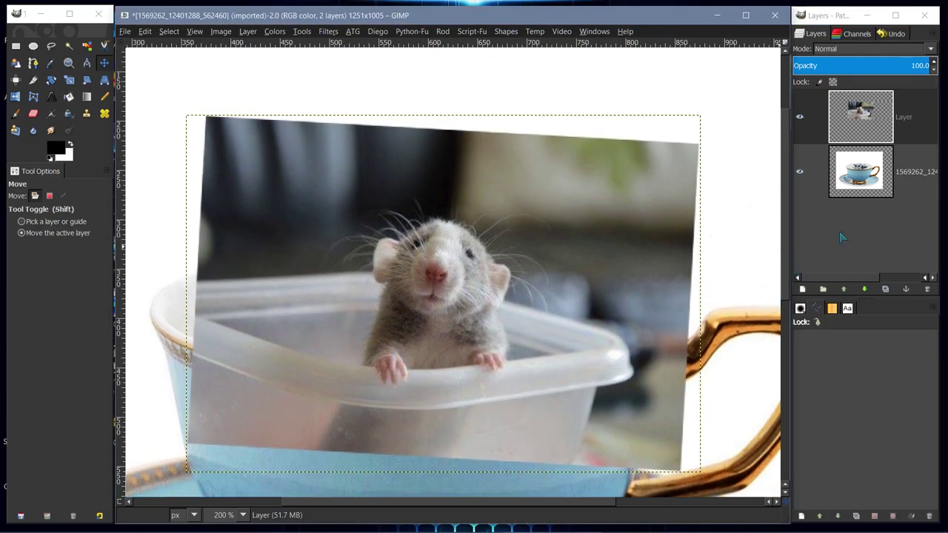
# Add a white (full opacity) layer mask to the mouse layer.
pyautogui.rightClick(853, 125)
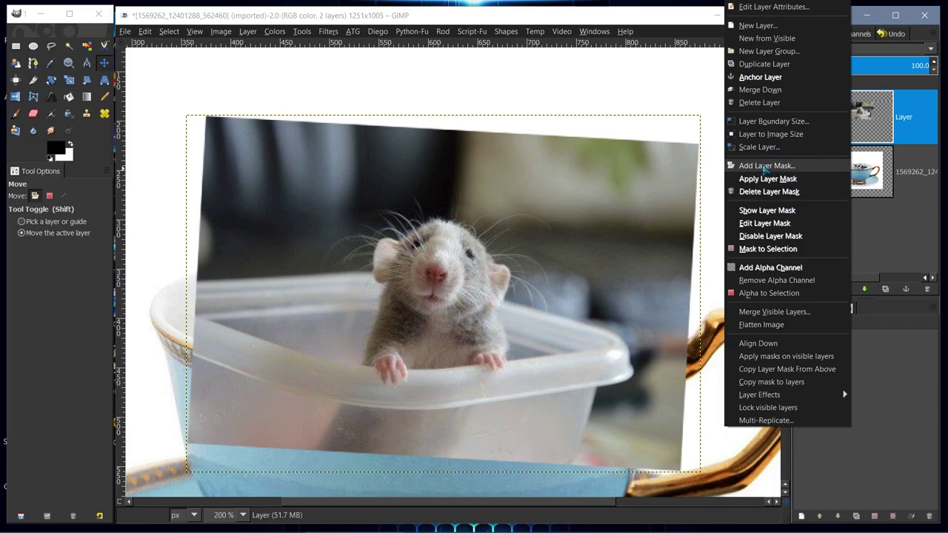
pyautogui.click(765, 166)
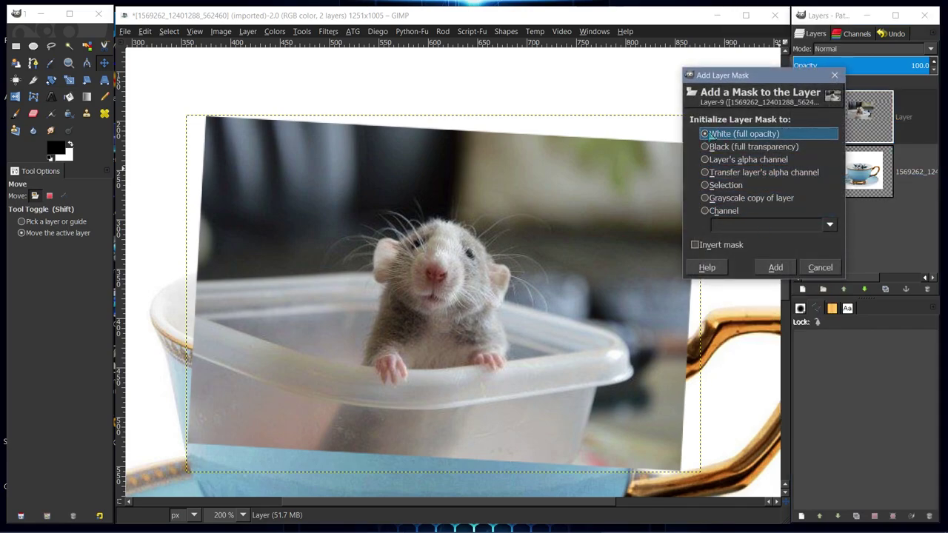
pyautogui.moveTo(763, 77); pyautogui.dragTo(690, 91)
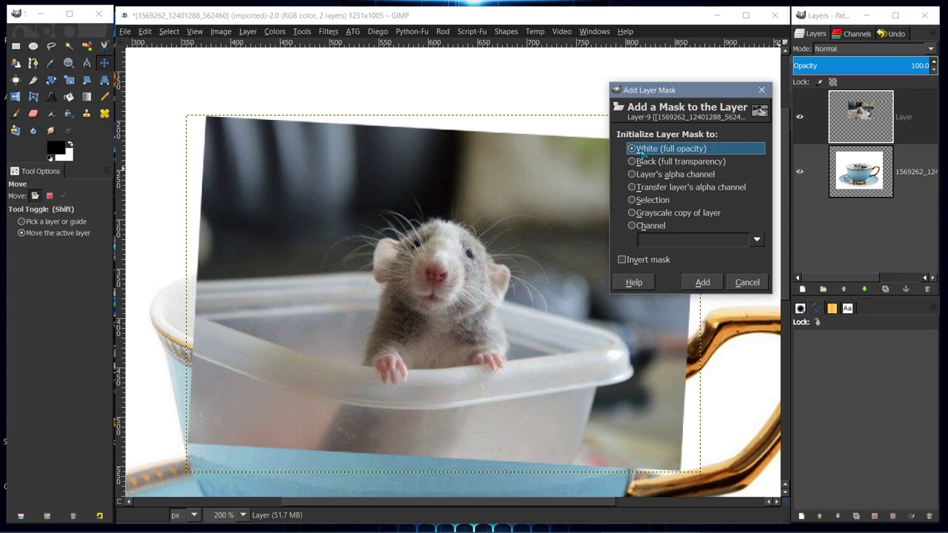
pyautogui.click(700, 282)
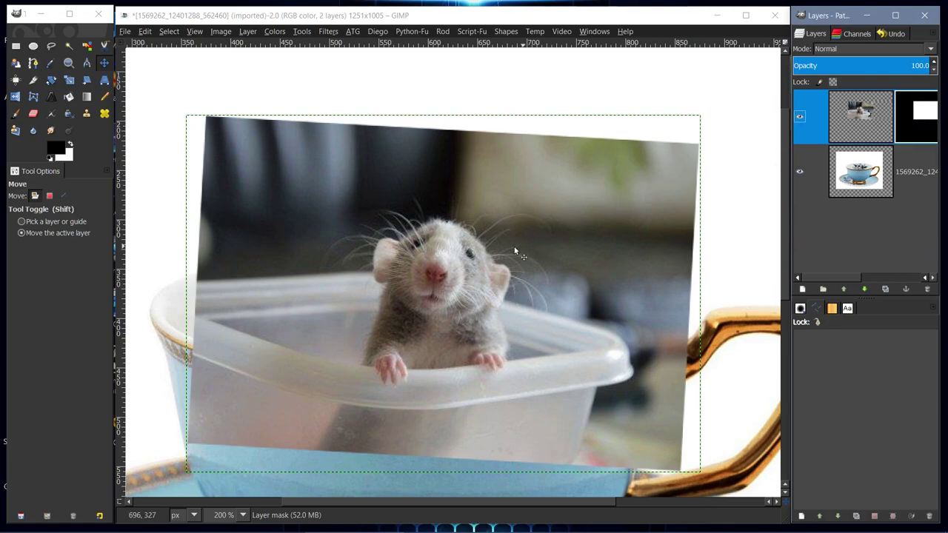
# Choose the Paintbrush tool with the soft 2. Hardness 025 brush.
pyautogui.click(15, 114)
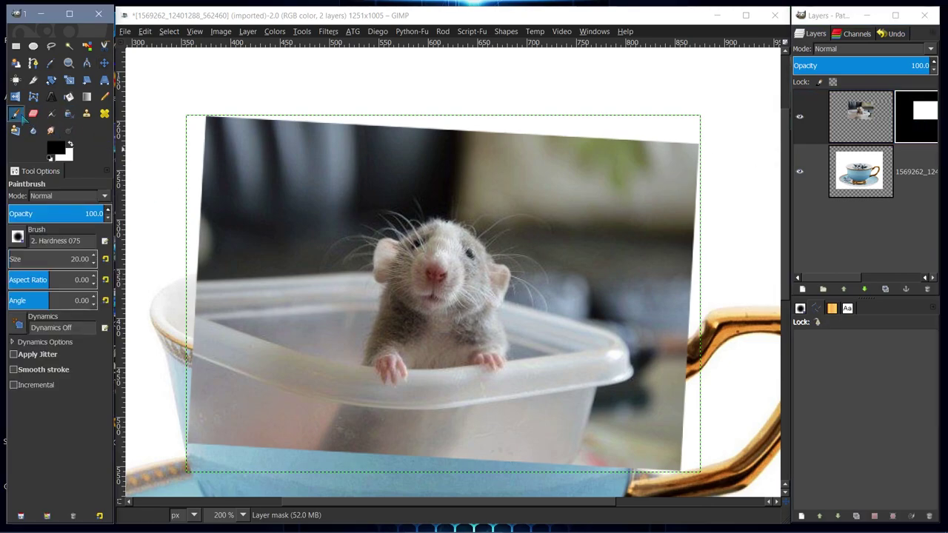
pyautogui.click(18, 237)
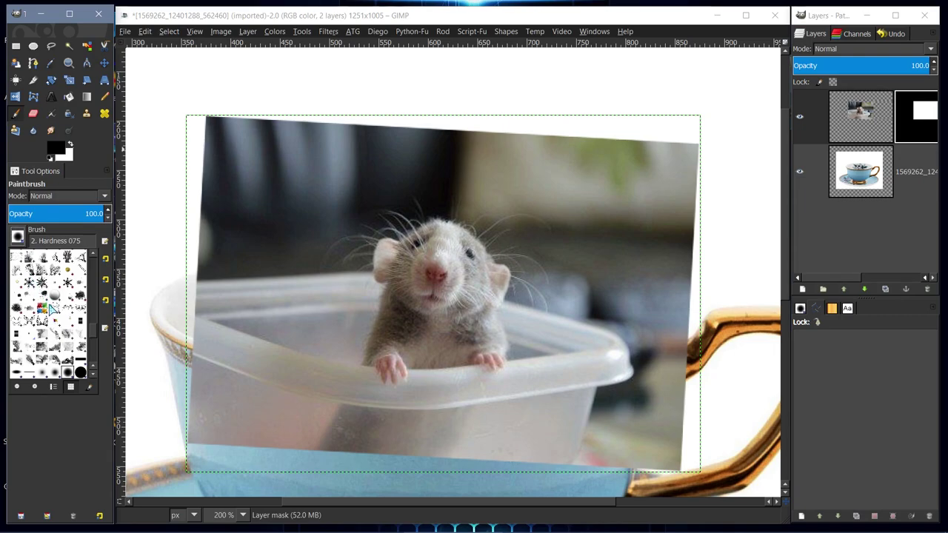
pyautogui.click(43, 376)
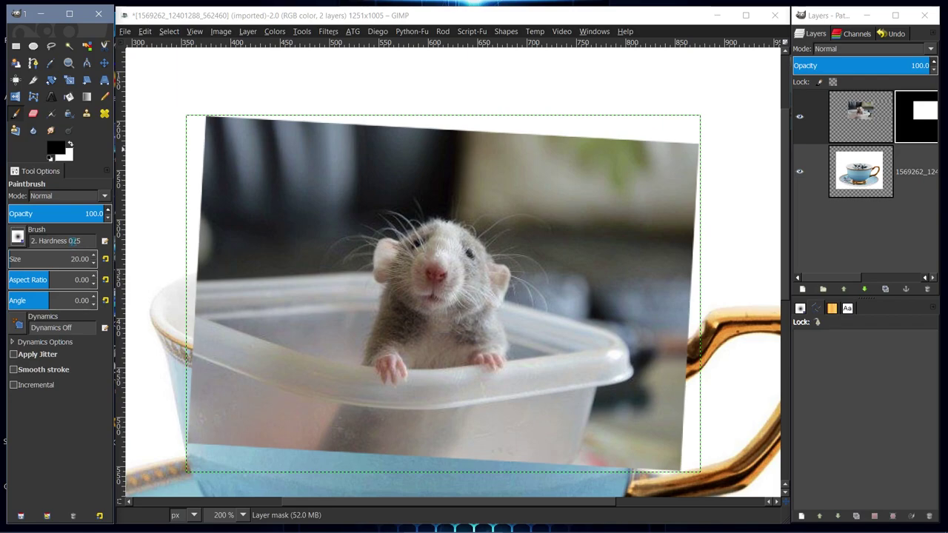
# Enlarge the paintbrush to size 107 for masking the mouse photo's background.
pyautogui.press(']')
pyautogui.press(']')
pyautogui.press(']')
pyautogui.press(']')
pyautogui.press(']')
pyautogui.press(']')
pyautogui.press(']')
pyautogui.press(']')
pyautogui.press(']')
pyautogui.press(']')
pyautogui.press(']')
pyautogui.press(']')
pyautogui.press(']')
pyautogui.press(']')
pyautogui.press(']')
pyautogui.press(']')
pyautogui.press(']')
pyautogui.press(']')
pyautogui.press(']')
pyautogui.press(']')
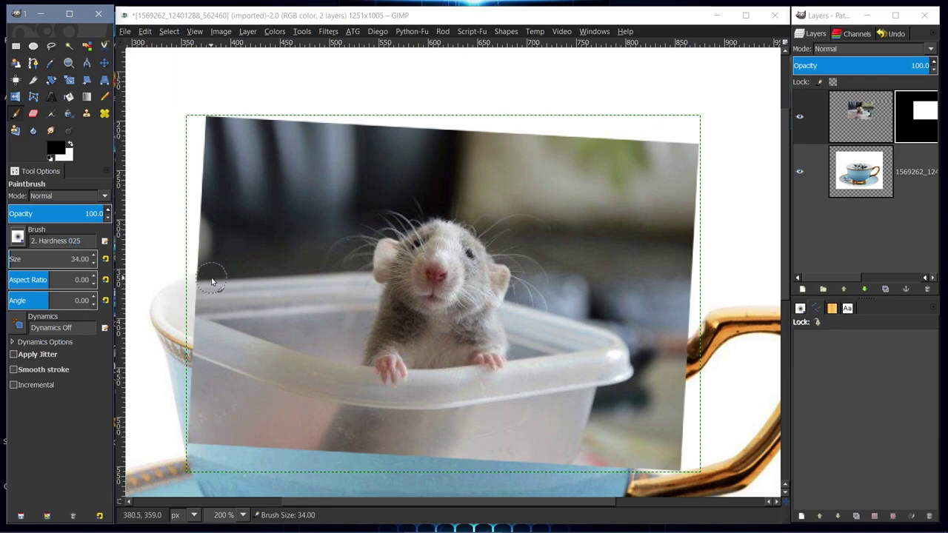
pyautogui.press(']')
pyautogui.press(']')
pyautogui.press(']')
pyautogui.press(']')
pyautogui.press(']')
pyautogui.press(']')
pyautogui.press(']')
pyautogui.press(']')
pyautogui.press(']')
pyautogui.press(']')
pyautogui.press(']')
pyautogui.press(']')
pyautogui.press(']')
pyautogui.press(']')
pyautogui.press(']')
pyautogui.press(']')
pyautogui.press(']')
pyautogui.press(']')
pyautogui.press(']')
pyautogui.press(']')
pyautogui.press(']')
pyautogui.press(']')
pyautogui.press(']')
pyautogui.press(']')
pyautogui.press(']')
pyautogui.press(']')
pyautogui.press(']')
pyautogui.press(']')
pyautogui.press(']')
pyautogui.press(']')
pyautogui.press(']')
pyautogui.press(']')
pyautogui.press(']')
pyautogui.press(']')
pyautogui.press(']')
pyautogui.press(']')
pyautogui.press(']')
pyautogui.press(']')
pyautogui.press(']')
pyautogui.press(']')
pyautogui.press('[')
pyautogui.press('[')
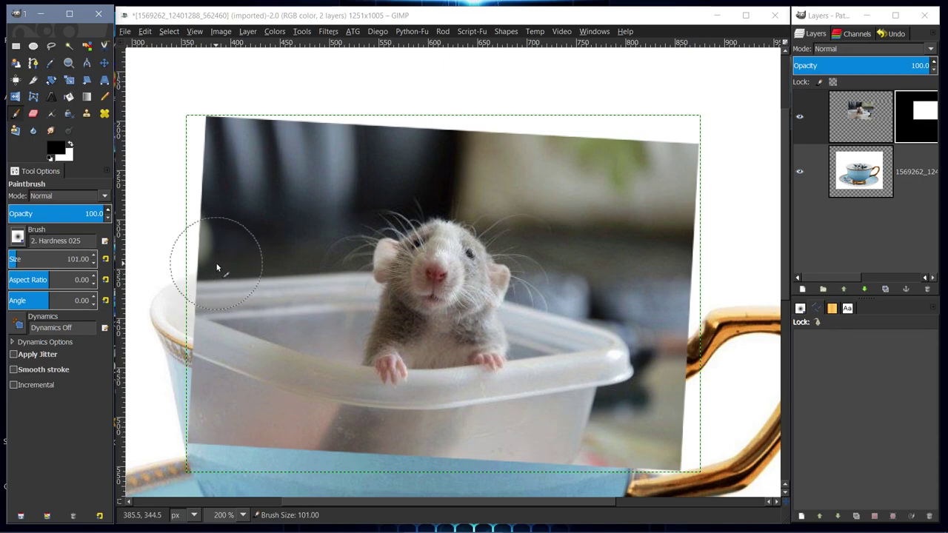
pyautogui.press(']')
pyautogui.press(']')
pyautogui.press(']')
pyautogui.press(']')
pyautogui.press(']')
pyautogui.press(']')
pyautogui.press(']')
pyautogui.press(']')
pyautogui.press(']')
pyautogui.press(']')
pyautogui.press(']')
pyautogui.press(']')
pyautogui.press(']')
pyautogui.press(']')
pyautogui.press(']')
pyautogui.press(']')
pyautogui.press(']')
pyautogui.press(']')
pyautogui.press(']')
pyautogui.press(']')
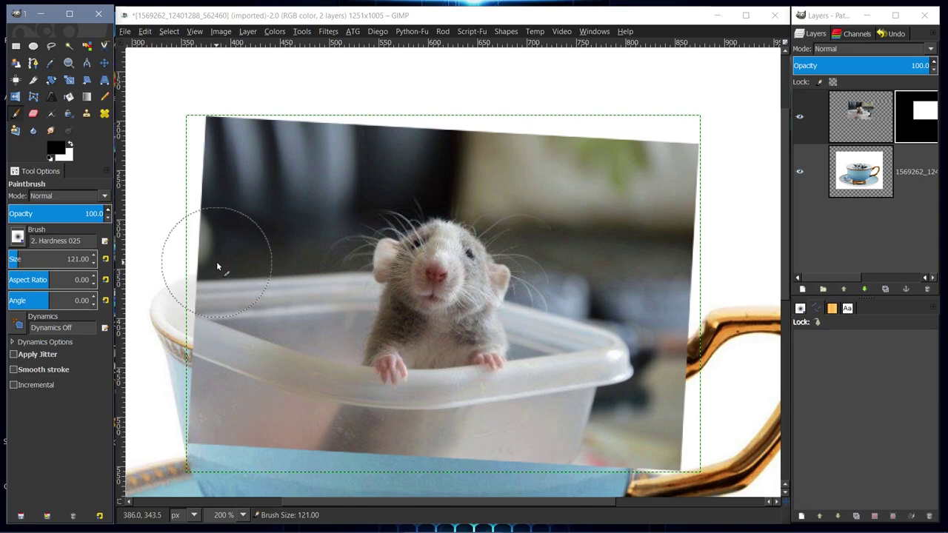
pyautogui.press('[')
pyautogui.press('[')
pyautogui.press('[')
pyautogui.press('[')
pyautogui.press('[')
pyautogui.press('[')
pyautogui.press('[')
pyautogui.press('[')
pyautogui.press('[')
pyautogui.press('[')
pyautogui.press('[')
pyautogui.press('[')
pyautogui.press('[')
pyautogui.press('[')
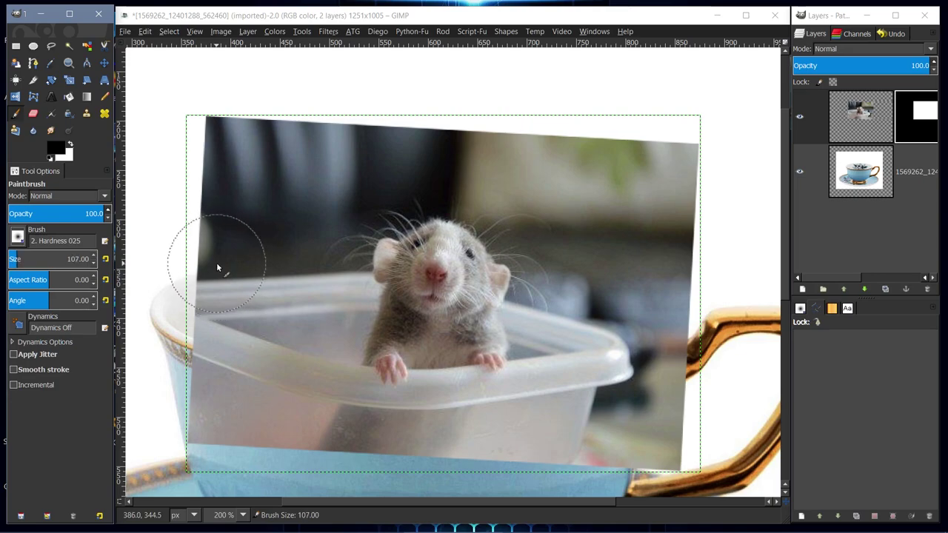
# Paint black over the outer background of the mouse photo on its layer mask with a size 136 brush.
pyautogui.press(']')
pyautogui.press(']')
pyautogui.press(']')
pyautogui.press(']')
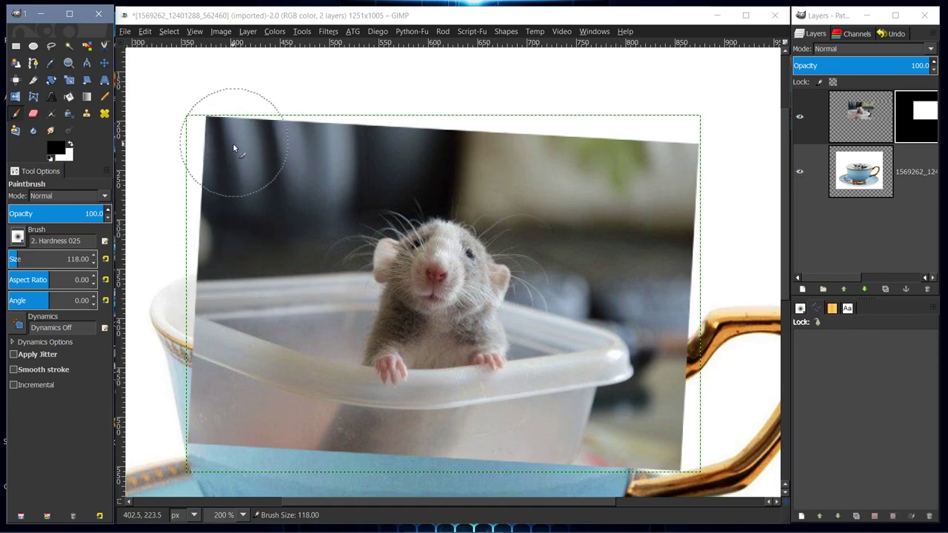
pyautogui.press(']')
pyautogui.press(']')
pyautogui.press(']')
pyautogui.press(']')
pyautogui.press(']')
pyautogui.press(']')
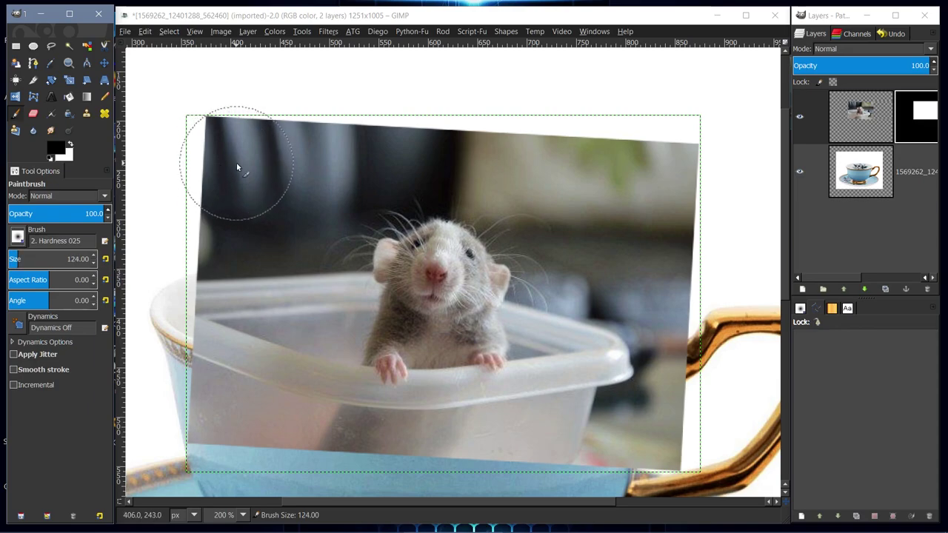
pyautogui.press(']')
pyautogui.press(']')
pyautogui.press(']')
pyautogui.press(']')
pyautogui.press(']')
pyautogui.press(']')
pyautogui.press(']')
pyautogui.press(']')
pyautogui.press(']')
pyautogui.press(']')
pyautogui.press(']')
pyautogui.press(']')
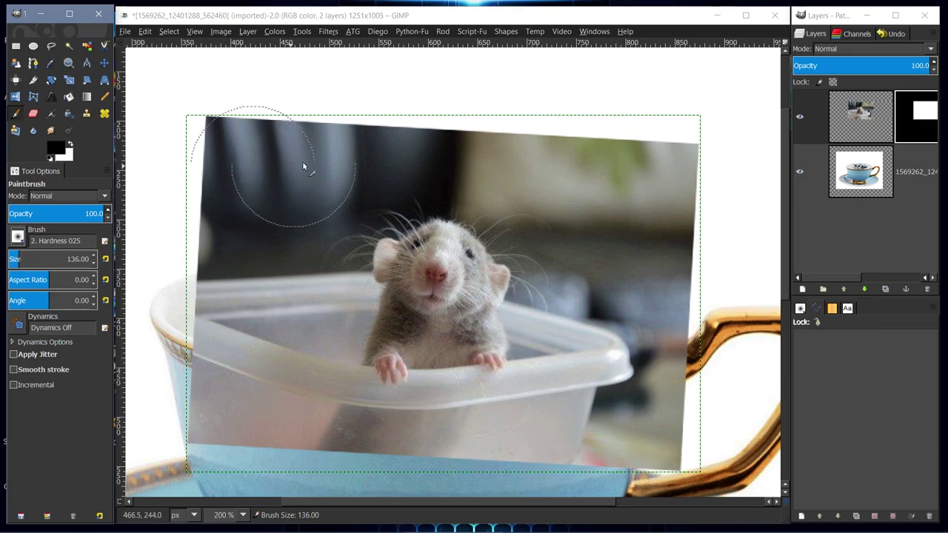
pyautogui.click(57, 153)
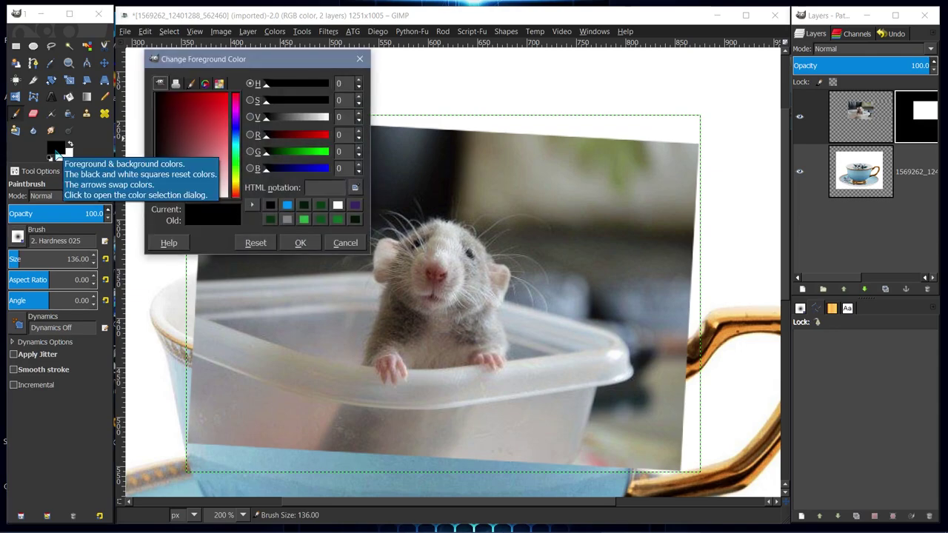
pyautogui.click(300, 243)
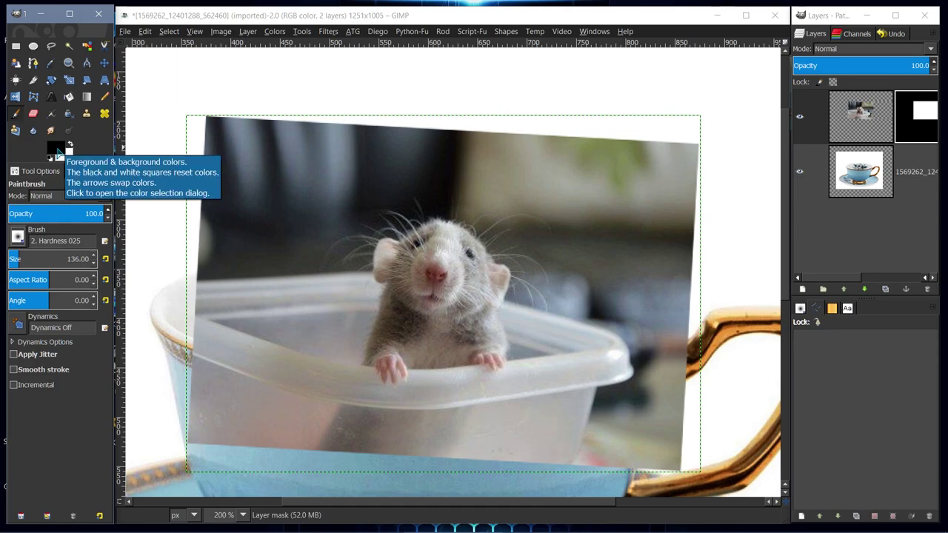
pyautogui.moveTo(196, 178)
pyautogui.mouseDown()
pyautogui.moveTo(233, 122)
pyautogui.moveTo(534, 127)
pyautogui.moveTo(683, 148)
pyautogui.moveTo(693, 308)
pyautogui.moveTo(699, 289)
pyautogui.moveTo(539, 476)
pyautogui.moveTo(412, 478)
pyautogui.moveTo(186, 392)
pyautogui.moveTo(231, 354)
pyautogui.moveTo(228, 231)
pyautogui.moveTo(205, 246)
pyautogui.moveTo(333, 135)
pyautogui.moveTo(582, 148)
pyautogui.moveTo(688, 229)
pyautogui.mouseUp()
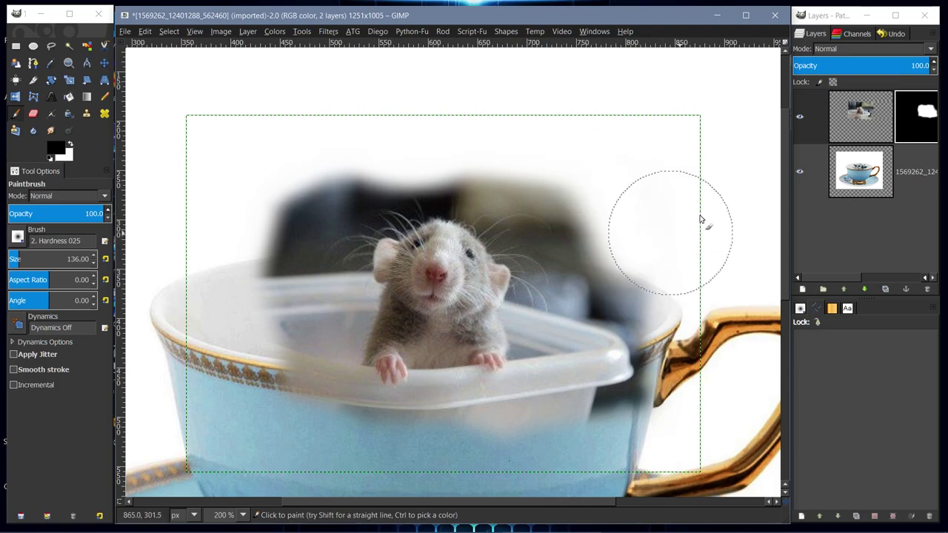
# Paint black on the mask closely around the mouse's head, body and paws, reducing the brush to size 39.
pyautogui.click(935, 131)
pyautogui.moveTo(524, 176)
pyautogui.mouseDown()
pyautogui.moveTo(614, 255)
pyautogui.moveTo(602, 353)
pyautogui.moveTo(636, 309)
pyautogui.moveTo(608, 368)
pyautogui.moveTo(548, 430)
pyautogui.moveTo(505, 449)
pyautogui.moveTo(430, 451)
pyautogui.moveTo(546, 415)
pyautogui.moveTo(400, 427)
pyautogui.moveTo(424, 434)
pyautogui.moveTo(237, 393)
pyautogui.moveTo(398, 424)
pyautogui.moveTo(542, 417)
pyautogui.moveTo(594, 396)
pyautogui.moveTo(559, 418)
pyautogui.moveTo(294, 424)
pyautogui.moveTo(320, 353)
pyautogui.moveTo(313, 388)
pyautogui.moveTo(323, 319)
pyautogui.moveTo(307, 339)
pyautogui.moveTo(331, 294)
pyautogui.moveTo(321, 299)
pyautogui.moveTo(373, 298)
pyautogui.moveTo(358, 283)
pyautogui.moveTo(365, 244)
pyautogui.moveTo(362, 288)
pyautogui.moveTo(369, 246)
pyautogui.moveTo(362, 271)
pyautogui.mouseUp()
pyautogui.press('[')
pyautogui.press('[')
pyautogui.press('[')
pyautogui.press('[')
pyautogui.press('[')
pyautogui.moveTo(390, 227)
pyautogui.mouseDown()
pyautogui.moveTo(455, 206)
pyautogui.moveTo(419, 213)
pyautogui.moveTo(460, 212)
pyautogui.moveTo(513, 258)
pyautogui.moveTo(501, 259)
pyautogui.moveTo(517, 255)
pyautogui.moveTo(521, 287)
pyautogui.moveTo(510, 306)
pyautogui.moveTo(525, 280)
pyautogui.moveTo(504, 313)
pyautogui.moveTo(523, 372)
pyautogui.moveTo(516, 385)
pyautogui.moveTo(420, 380)
pyautogui.moveTo(403, 398)
pyautogui.moveTo(345, 380)
pyautogui.mouseUp()
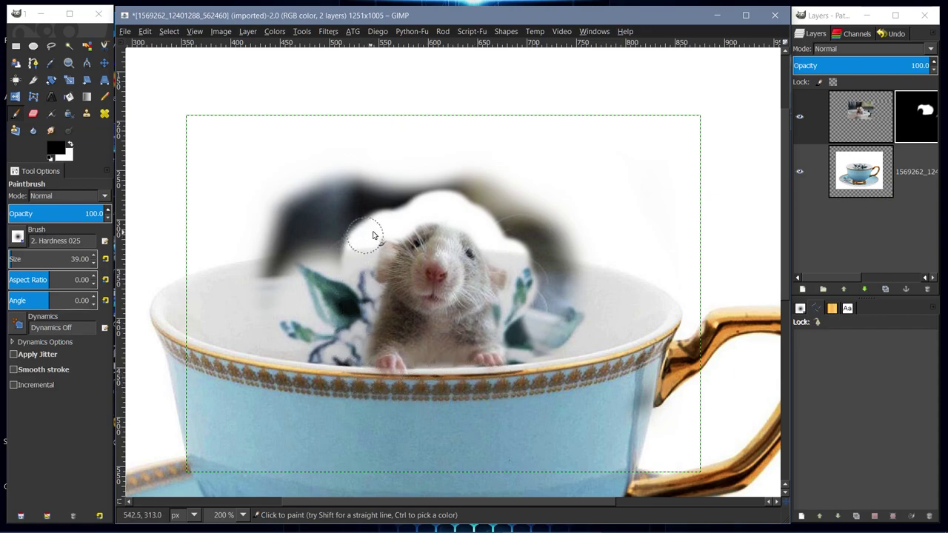
pyautogui.moveTo(396, 231)
pyautogui.mouseDown()
pyautogui.moveTo(421, 212)
pyautogui.moveTo(459, 211)
pyautogui.moveTo(488, 227)
pyautogui.moveTo(524, 282)
pyautogui.moveTo(524, 367)
pyautogui.moveTo(553, 380)
pyautogui.moveTo(590, 379)
pyautogui.moveTo(673, 326)
pyautogui.mouseUp()
# Show the layer mask alone, paint the stray white patches around the mouse shape black at brush size 68, and return to the image.
pyautogui.rightClick(924, 117)
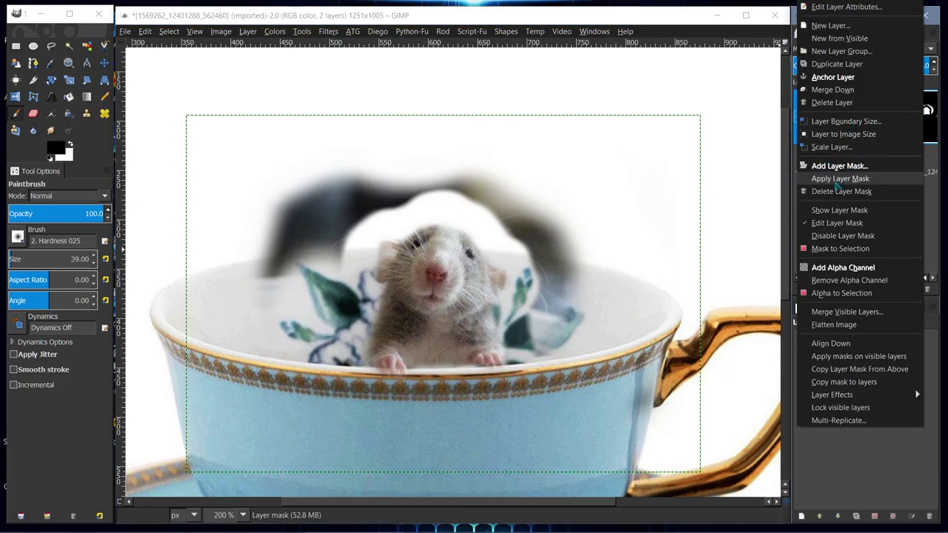
pyautogui.click(839, 210)
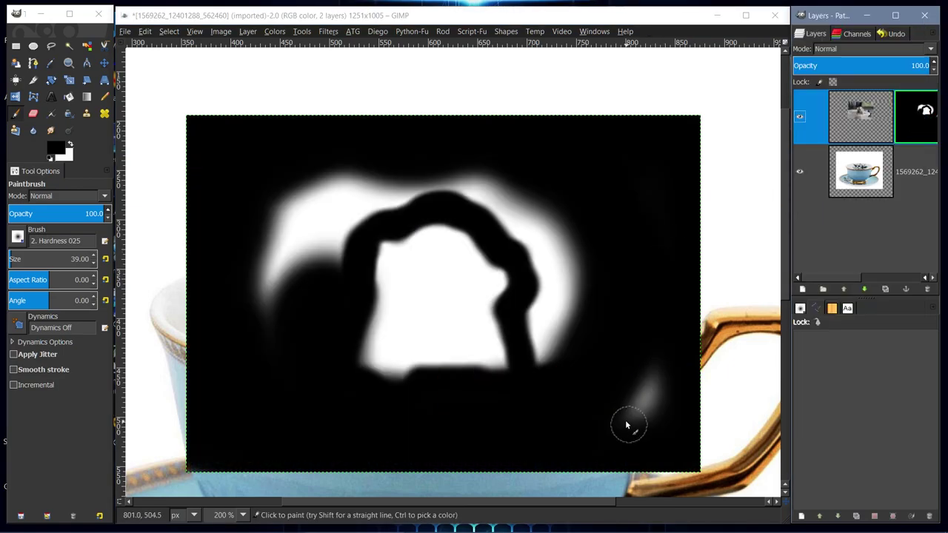
pyautogui.press(']')
pyautogui.press(']')
pyautogui.press(']')
pyautogui.press(']')
pyautogui.press(']')
pyautogui.press(']')
pyautogui.press(']')
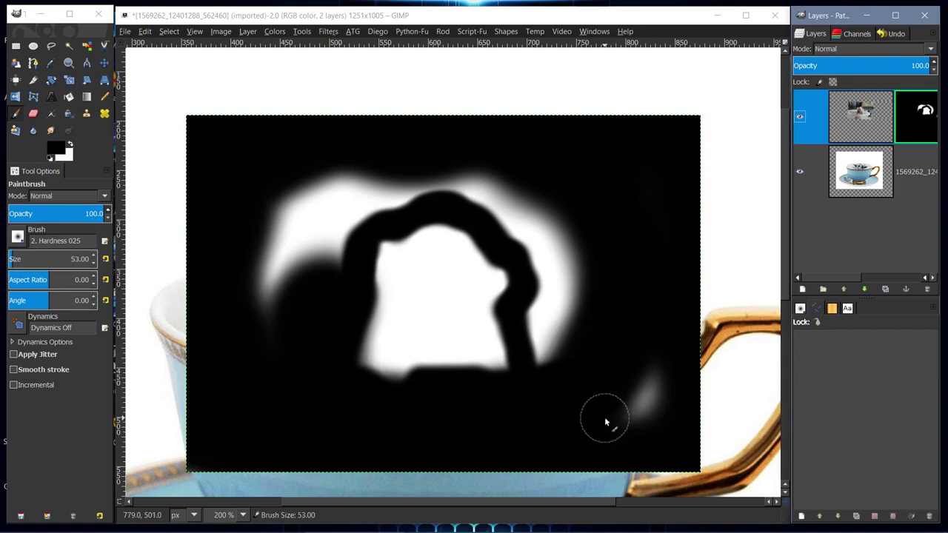
pyautogui.press(']')
pyautogui.press(']')
pyautogui.press(']')
pyautogui.press(']')
pyautogui.press(']')
pyautogui.press(']')
pyautogui.press(']')
pyautogui.press(']')
pyautogui.press(']')
pyautogui.press(']')
pyautogui.press(']')
pyautogui.press(']')
pyautogui.press(']')
pyautogui.press(']')
pyautogui.press(']')
pyautogui.moveTo(631, 415)
pyautogui.mouseDown()
pyautogui.moveTo(676, 371)
pyautogui.moveTo(624, 373)
pyautogui.moveTo(594, 398)
pyautogui.moveTo(548, 366)
pyautogui.moveTo(560, 318)
pyautogui.moveTo(545, 347)
pyautogui.moveTo(537, 301)
pyautogui.moveTo(545, 332)
pyautogui.moveTo(571, 278)
pyautogui.moveTo(588, 272)
pyautogui.moveTo(564, 270)
pyautogui.moveTo(542, 236)
pyautogui.moveTo(550, 274)
pyautogui.moveTo(497, 207)
pyautogui.moveTo(581, 221)
pyautogui.moveTo(479, 194)
pyautogui.moveTo(394, 180)
pyautogui.moveTo(366, 206)
pyautogui.moveTo(326, 216)
pyautogui.moveTo(320, 169)
pyautogui.moveTo(309, 188)
pyautogui.moveTo(323, 261)
pyautogui.moveTo(340, 210)
pyautogui.moveTo(306, 283)
pyautogui.moveTo(288, 290)
pyautogui.moveTo(286, 195)
pyautogui.moveTo(260, 345)
pyautogui.mouseUp()
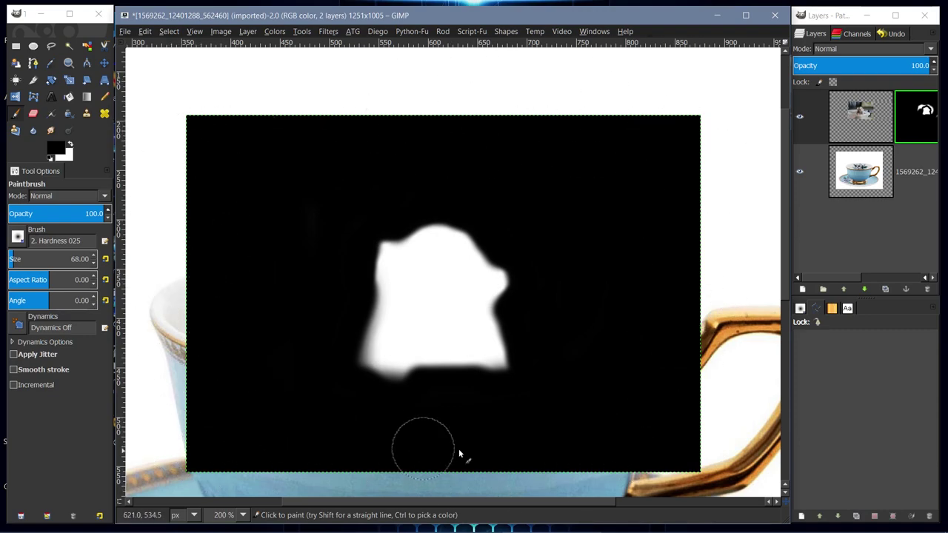
pyautogui.rightClick(915, 126)
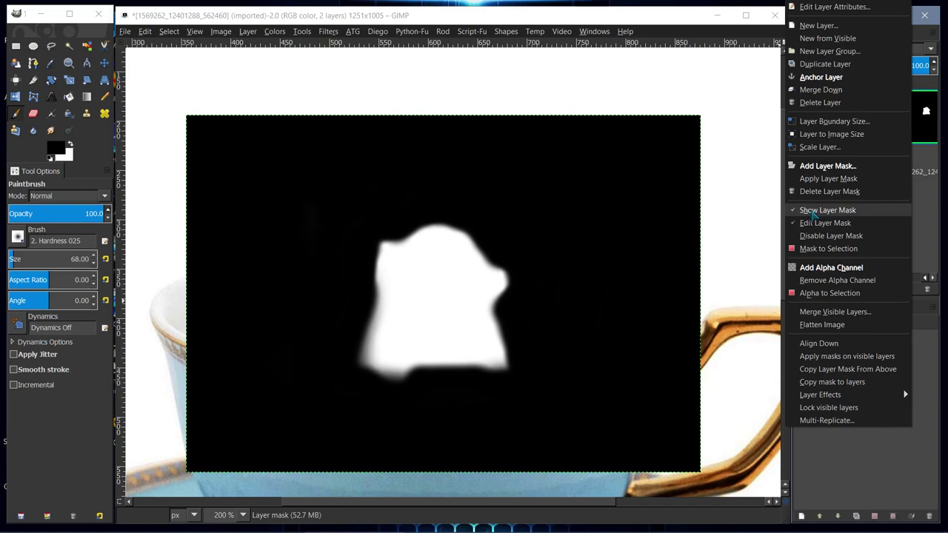
pyautogui.click(823, 210)
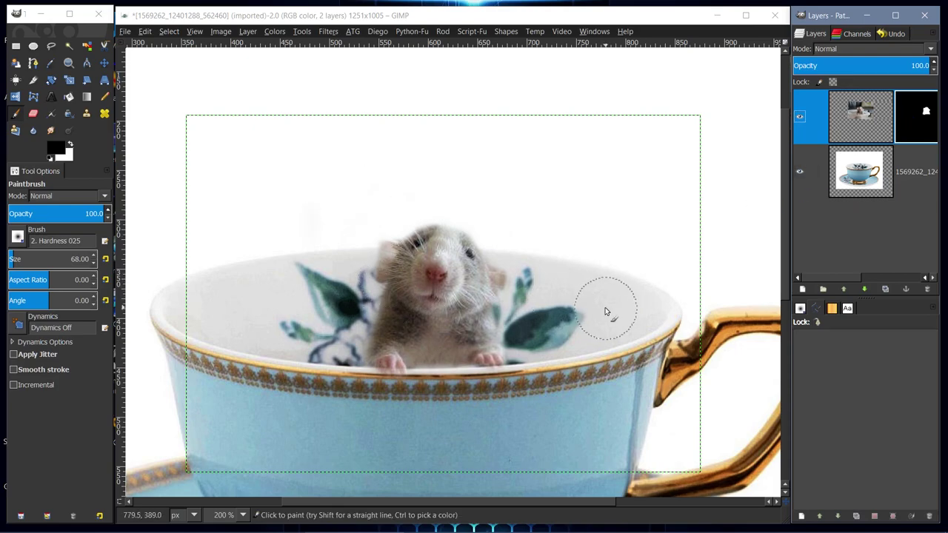
# Smudge the mask edge outward with a size 16 brush at 400% zoom around the mouse's left-hand paw, arm and ear.
pyautogui.click(243, 514)
pyautogui.click(232, 418)
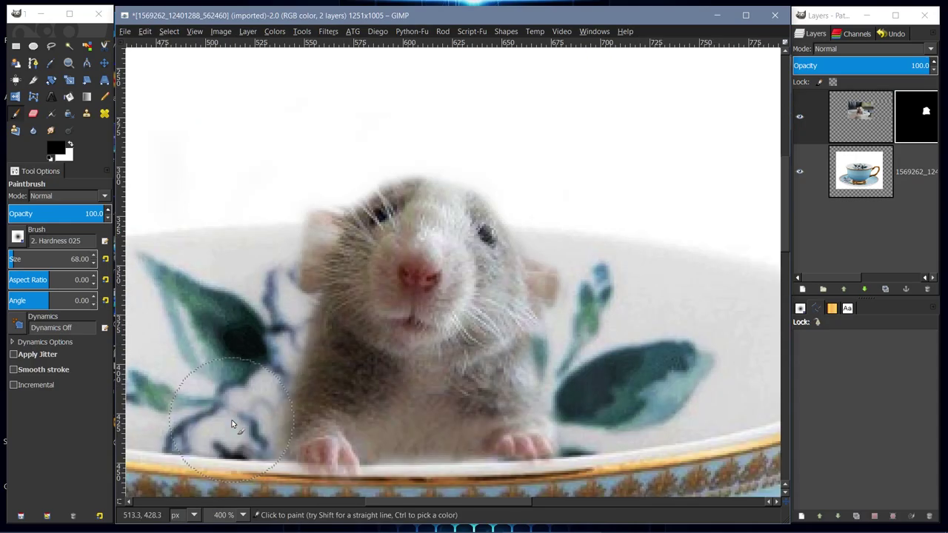
pyautogui.moveTo(785, 211); pyautogui.dragTo(785, 234)
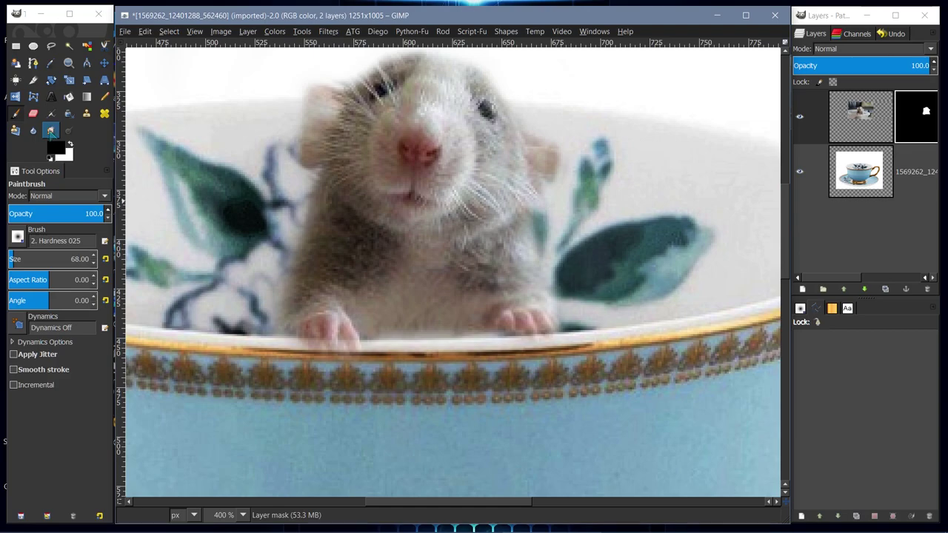
pyautogui.click(50, 130)
pyautogui.moveTo(315, 242); pyautogui.dragTo(335, 233)
pyautogui.hotkey('ctrl', 'z')
pyautogui.press('[')
pyautogui.press('[')
pyautogui.press('[')
pyautogui.press('[')
pyautogui.press('[')
pyautogui.press('[')
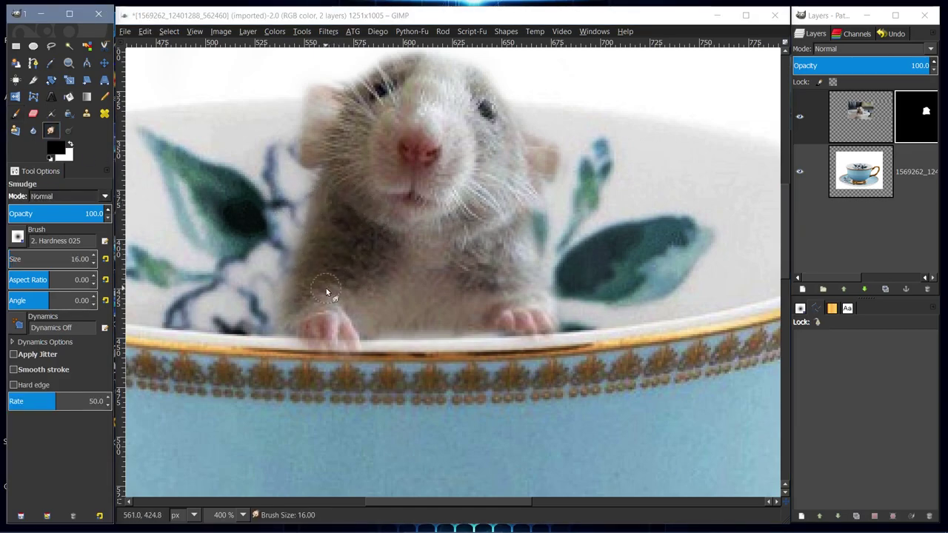
pyautogui.moveTo(316, 328); pyautogui.dragTo(315, 366)
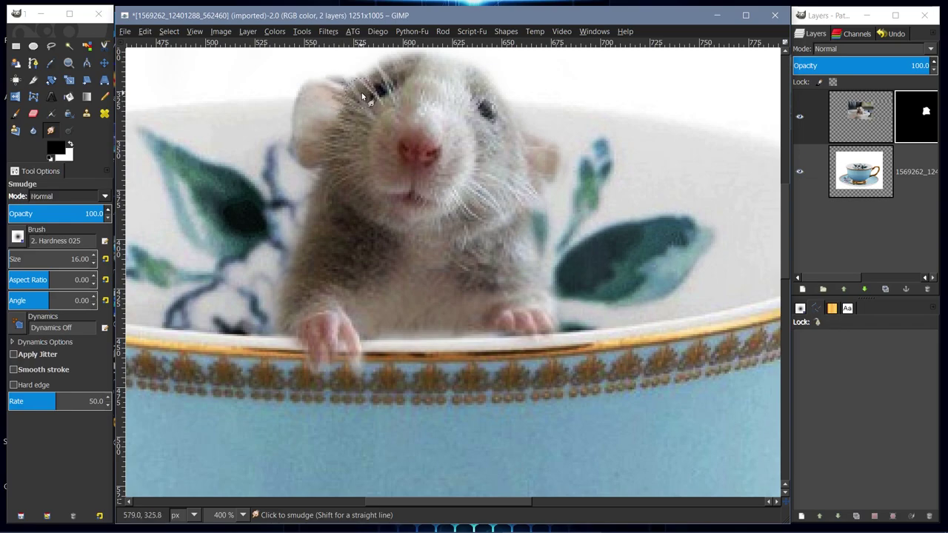
pyautogui.moveTo(366, 76)
pyautogui.mouseDown()
pyautogui.moveTo(376, 77)
pyautogui.moveTo(384, 57)
pyautogui.mouseUp()
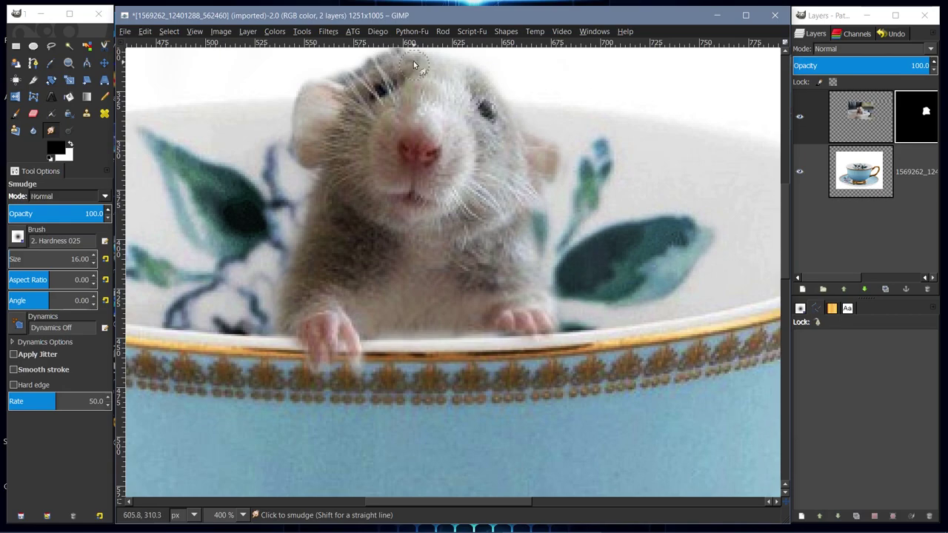
pyautogui.press('m')
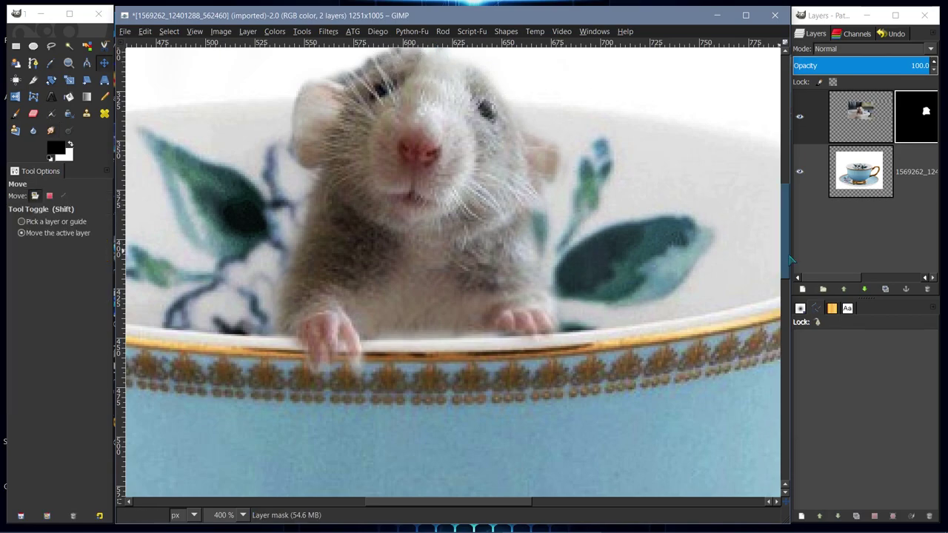
pyautogui.scroll(3, 785, 259)
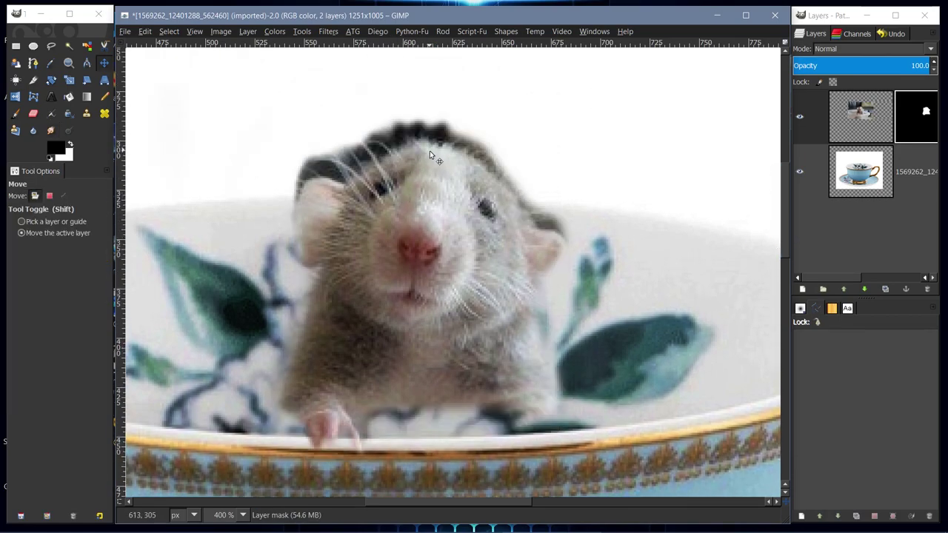
pyautogui.click(144, 31)
pyautogui.click(154, 46)
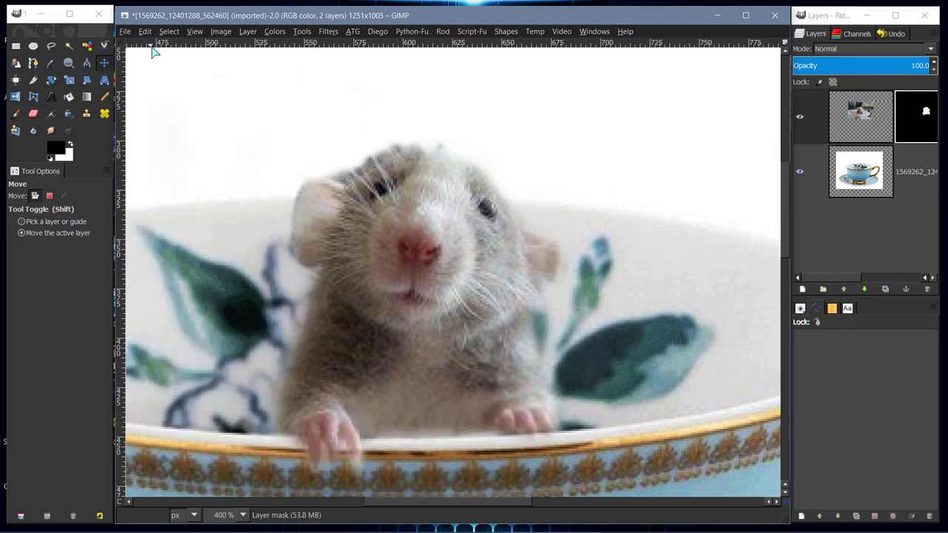
# Smudge the mask edge along the top of the mouse's head and down the right-hand side of its body.
pyautogui.press('s')
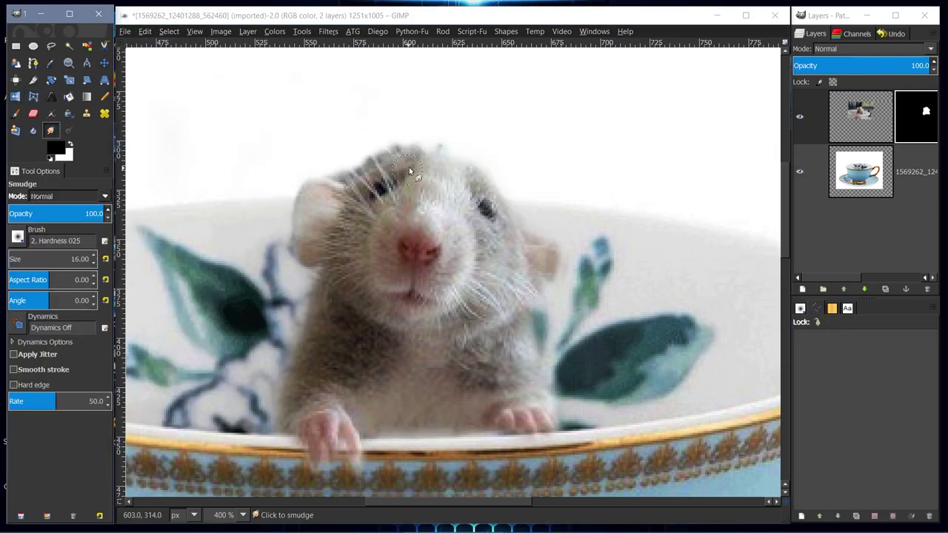
pyautogui.moveTo(426, 175)
pyautogui.mouseDown()
pyautogui.moveTo(433, 142)
pyautogui.moveTo(432, 176)
pyautogui.moveTo(448, 151)
pyautogui.moveTo(444, 173)
pyautogui.moveTo(478, 164)
pyautogui.moveTo(488, 171)
pyautogui.moveTo(460, 186)
pyautogui.moveTo(493, 168)
pyautogui.moveTo(480, 179)
pyautogui.moveTo(510, 205)
pyautogui.moveTo(501, 213)
pyautogui.moveTo(505, 197)
pyautogui.moveTo(508, 246)
pyautogui.moveTo(531, 274)
pyautogui.mouseUp()
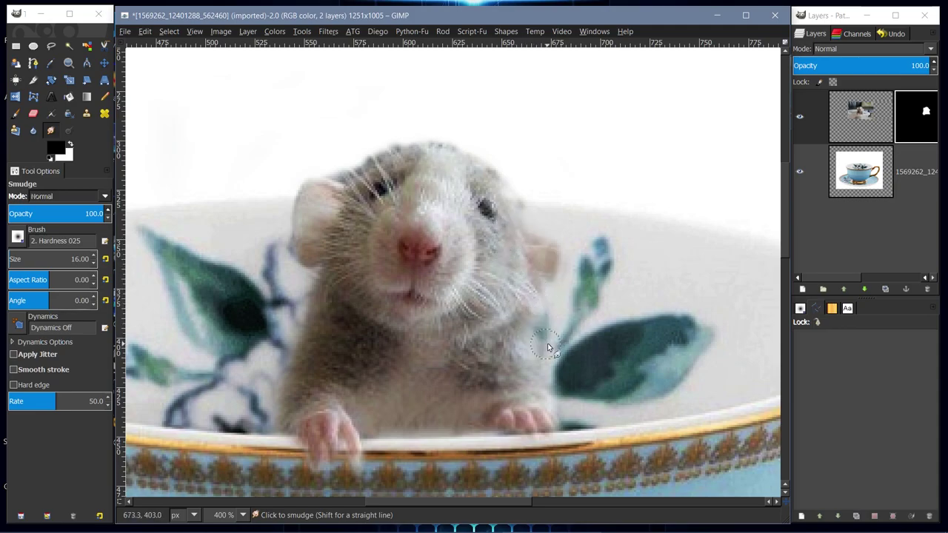
pyautogui.moveTo(521, 376); pyautogui.dragTo(556, 406)
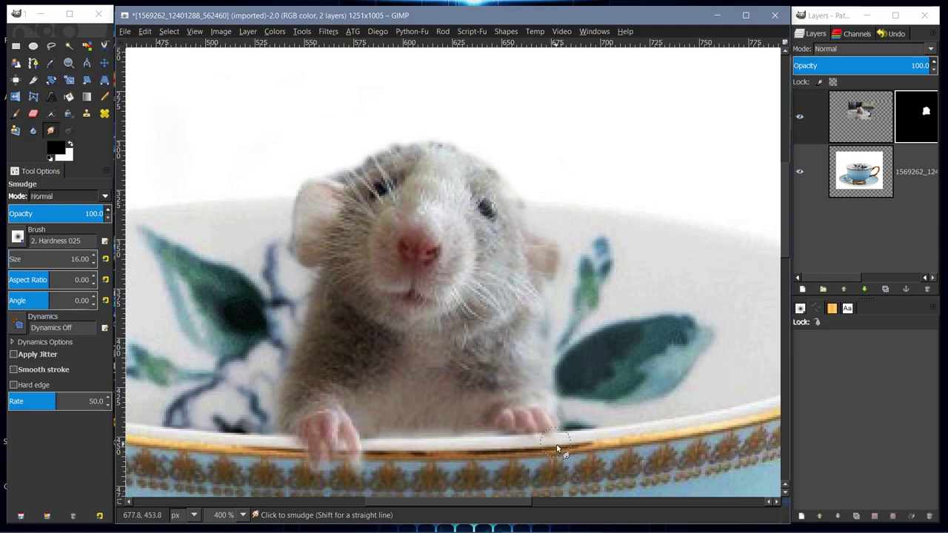
# Smudge the mask around the right-hand paw on the cup rim, refining its edge with a size 2 brush.
pyautogui.moveTo(557, 450)
pyautogui.mouseDown()
pyautogui.moveTo(551, 427)
pyautogui.moveTo(539, 417)
pyautogui.moveTo(539, 438)
pyautogui.moveTo(513, 426)
pyautogui.mouseUp()
pyautogui.moveTo(547, 427)
pyautogui.mouseDown()
pyautogui.moveTo(541, 451)
pyautogui.moveTo(467, 444)
pyautogui.moveTo(522, 444)
pyautogui.mouseUp()
pyautogui.press('[')
pyautogui.press('[')
pyautogui.press('[')
pyautogui.press('[')
pyautogui.press('[')
pyautogui.press('[')
pyautogui.press('[')
pyautogui.press('[')
pyautogui.press('[')
pyautogui.press('[')
pyautogui.press('[')
pyautogui.press('[')
pyautogui.press('[')
pyautogui.press('[')
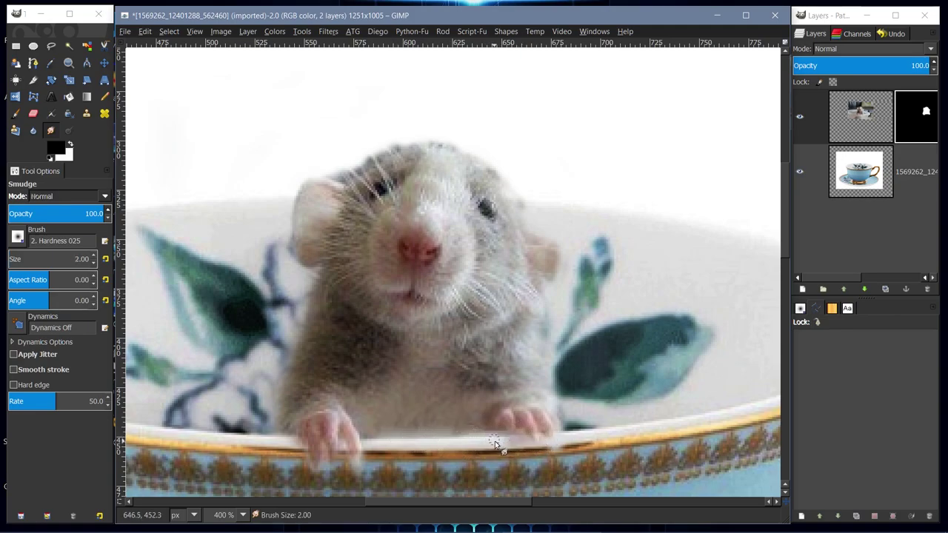
pyautogui.moveTo(505, 439); pyautogui.dragTo(489, 436)
# Rotate the mouse layer 0.62 degrees about a pivot placed on the left-hand paw.
pyautogui.click(863, 111)
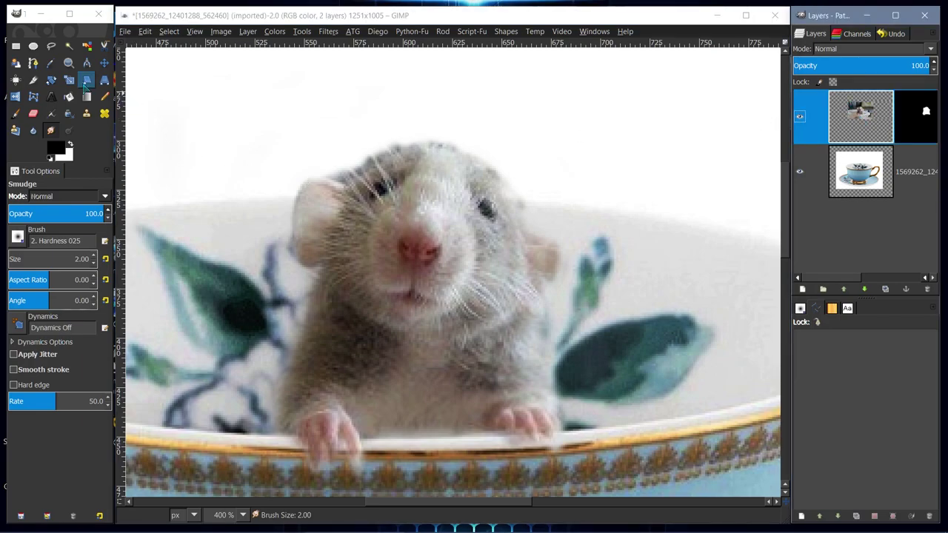
pyautogui.click(51, 80)
pyautogui.click(340, 172)
pyautogui.moveTo(436, 294); pyautogui.dragTo(326, 433)
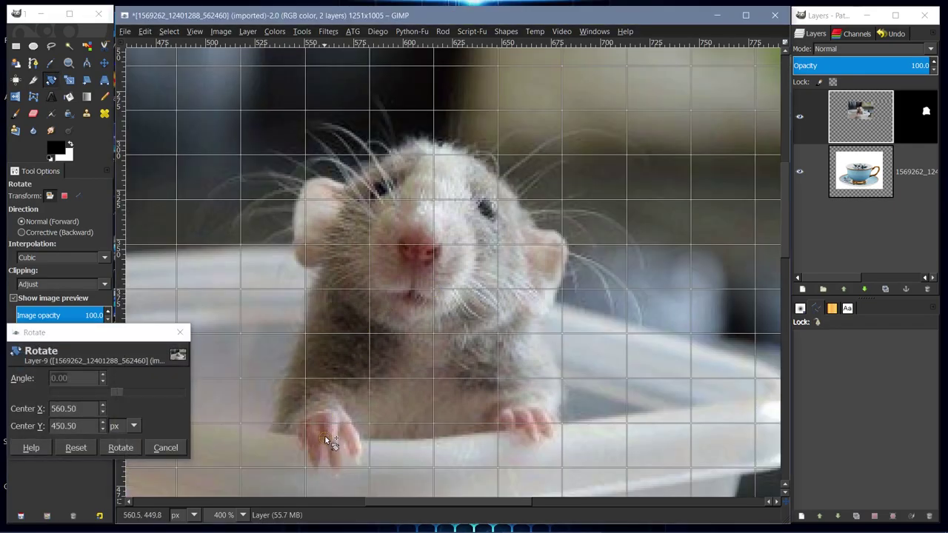
pyautogui.moveTo(717, 357); pyautogui.dragTo(718, 360)
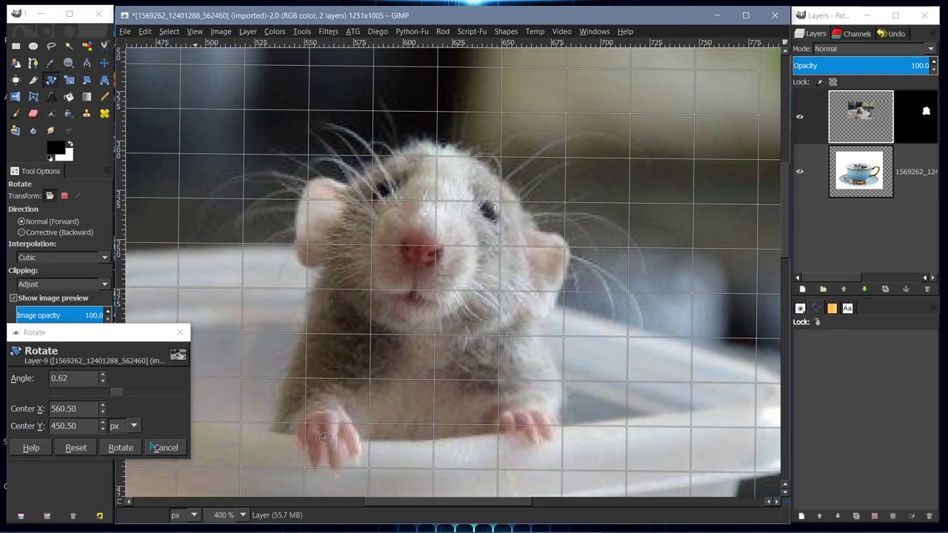
pyautogui.click(121, 447)
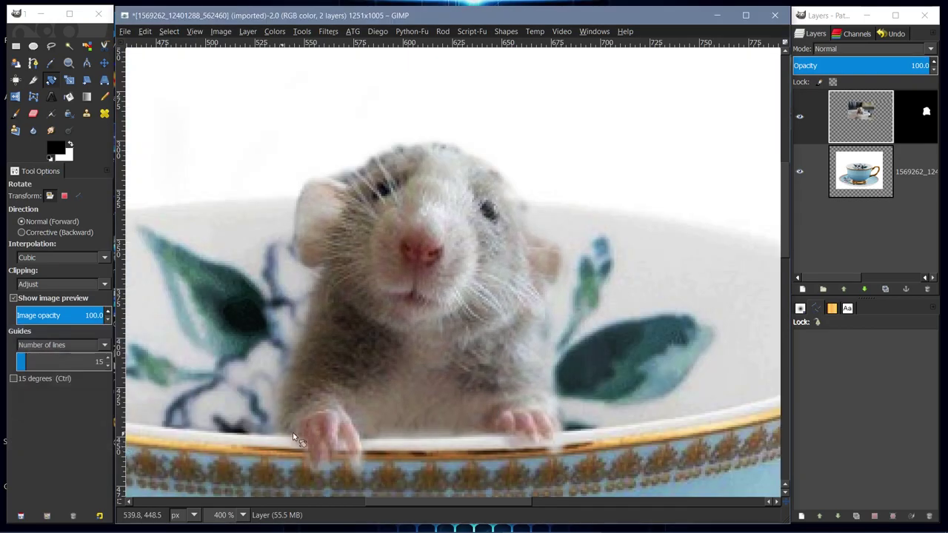
# Rotate the mouse layer a further 0.26 degrees, pivoting on the left-hand paw.
pyautogui.click(395, 307)
pyautogui.moveTo(342, 417); pyautogui.dragTo(320, 442)
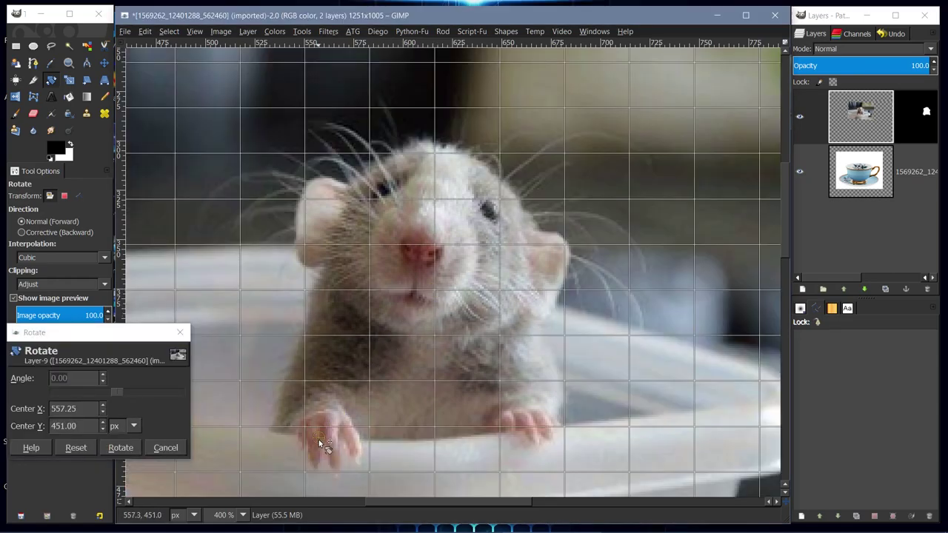
pyautogui.moveTo(616, 385); pyautogui.dragTo(616, 387)
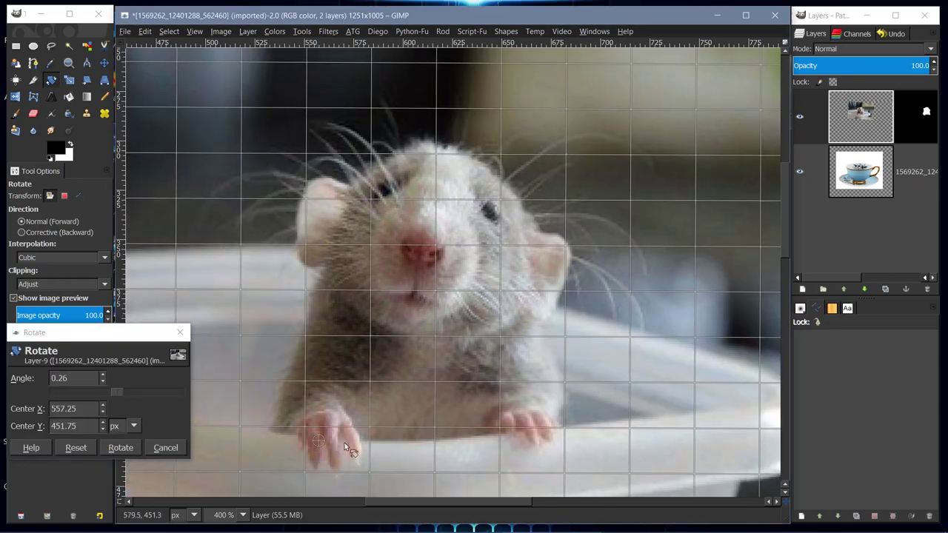
pyautogui.click(120, 447)
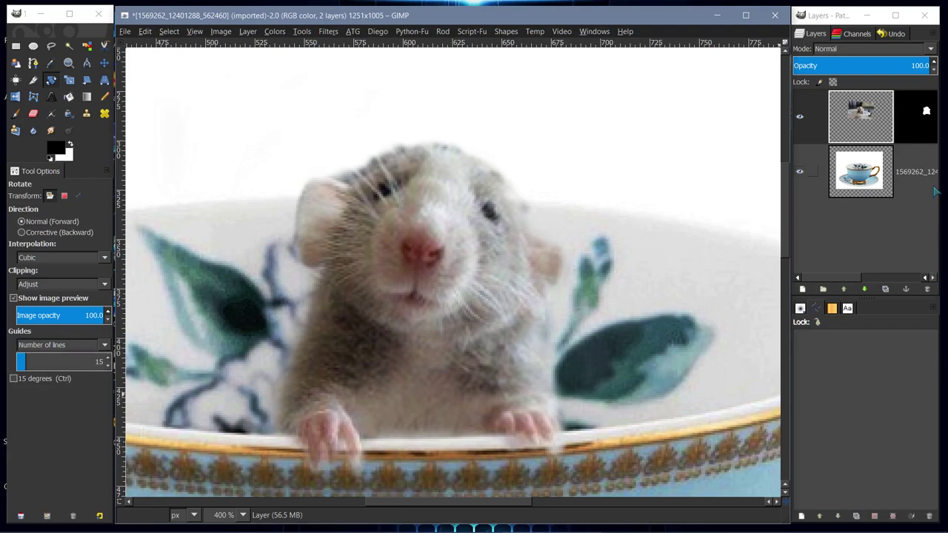
# Smudge the mouse layer's mask with a size 18 brush, extending the visible fur along the top of the head and around both ears.
pyautogui.click(909, 118)
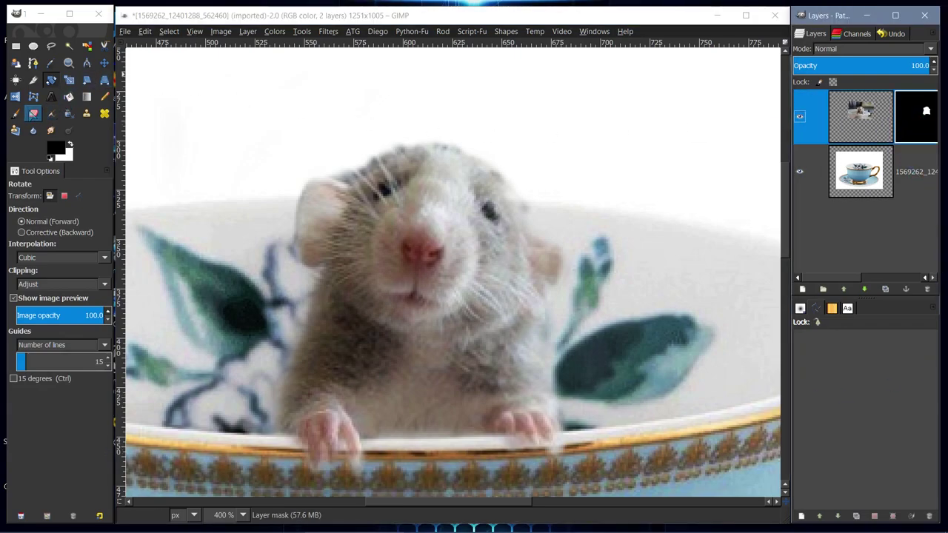
pyautogui.click(51, 130)
pyautogui.press(']')
pyautogui.press(']')
pyautogui.press(']')
pyautogui.press(']')
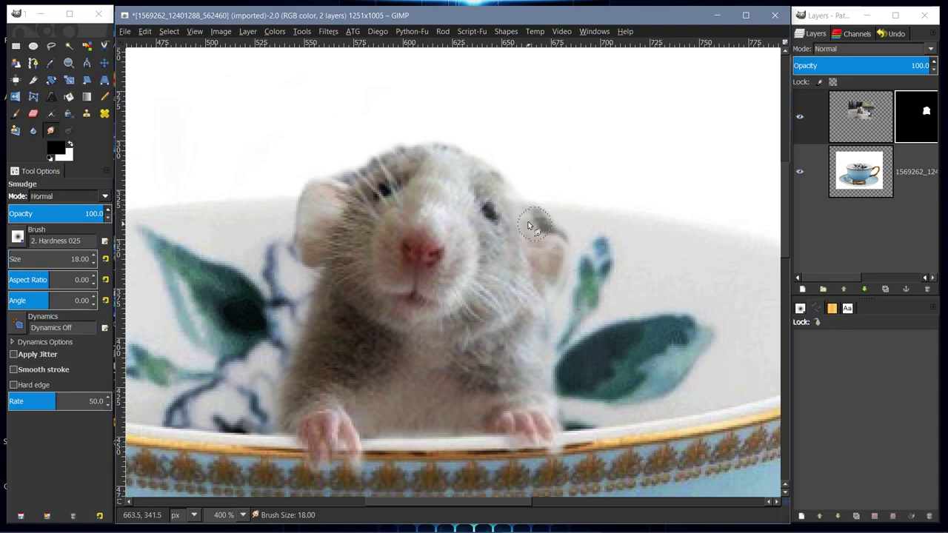
pyautogui.moveTo(513, 214)
pyautogui.mouseDown()
pyautogui.moveTo(486, 161)
pyautogui.moveTo(485, 178)
pyautogui.moveTo(500, 202)
pyautogui.mouseUp()
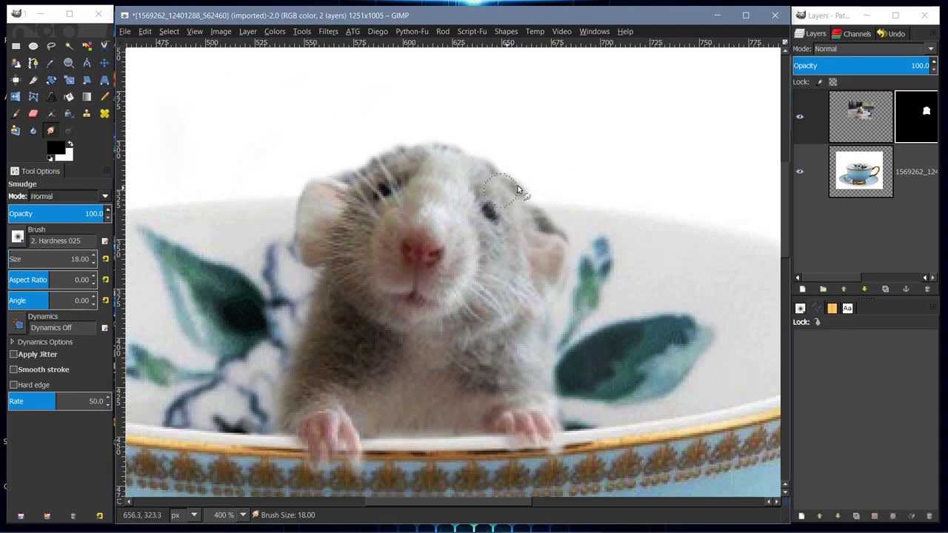
pyautogui.moveTo(465, 173)
pyautogui.mouseDown()
pyautogui.moveTo(423, 141)
pyautogui.moveTo(406, 156)
pyautogui.mouseUp()
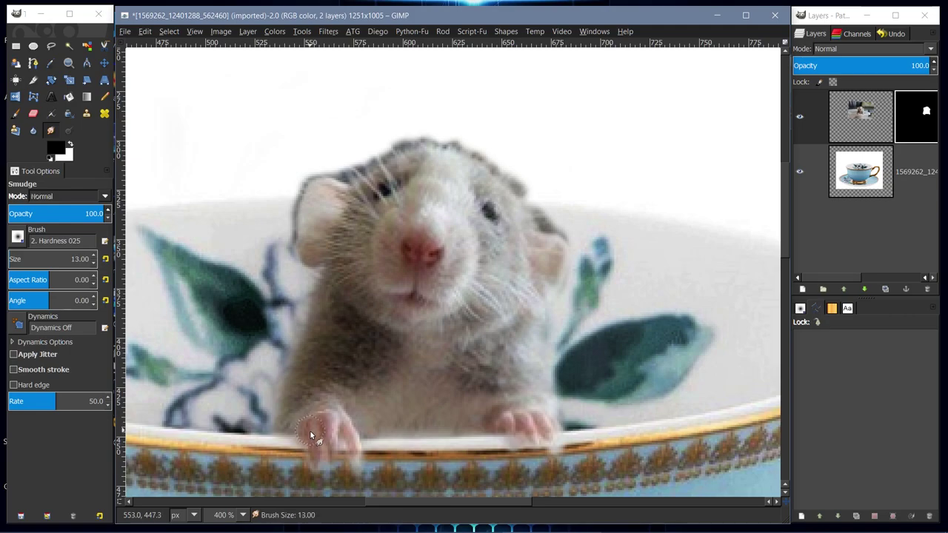
# Smudge the mask around the fingers of the left-hand paw on the cup rim with a size 9 brush.
pyautogui.hscroll(-5, 310, 430)
pyautogui.press('[')
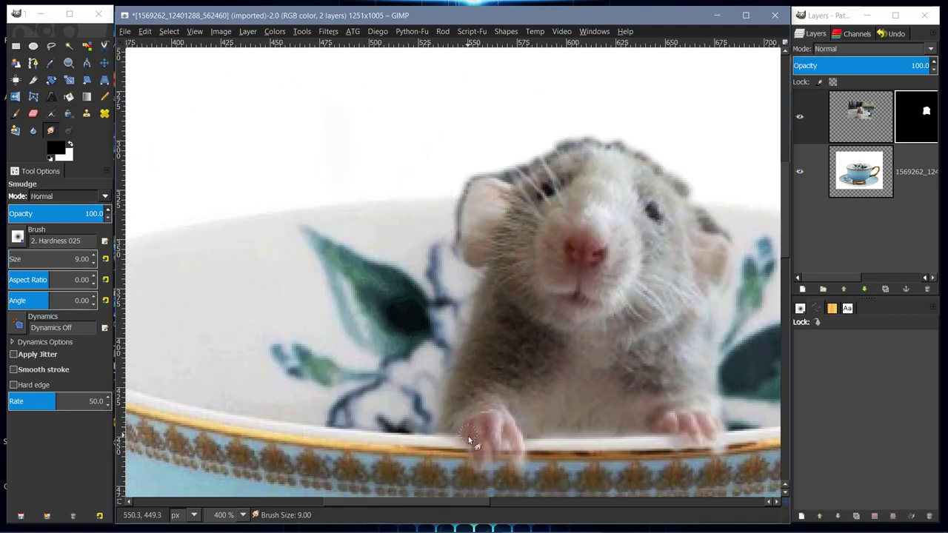
pyautogui.moveTo(482, 469)
pyautogui.mouseDown()
pyautogui.moveTo(479, 444)
pyautogui.moveTo(476, 471)
pyautogui.moveTo(482, 458)
pyautogui.moveTo(486, 477)
pyautogui.moveTo(485, 437)
pyautogui.moveTo(499, 435)
pyautogui.moveTo(500, 468)
pyautogui.moveTo(494, 450)
pyautogui.moveTo(499, 462)
pyautogui.moveTo(516, 442)
pyautogui.moveTo(521, 465)
pyautogui.mouseUp()
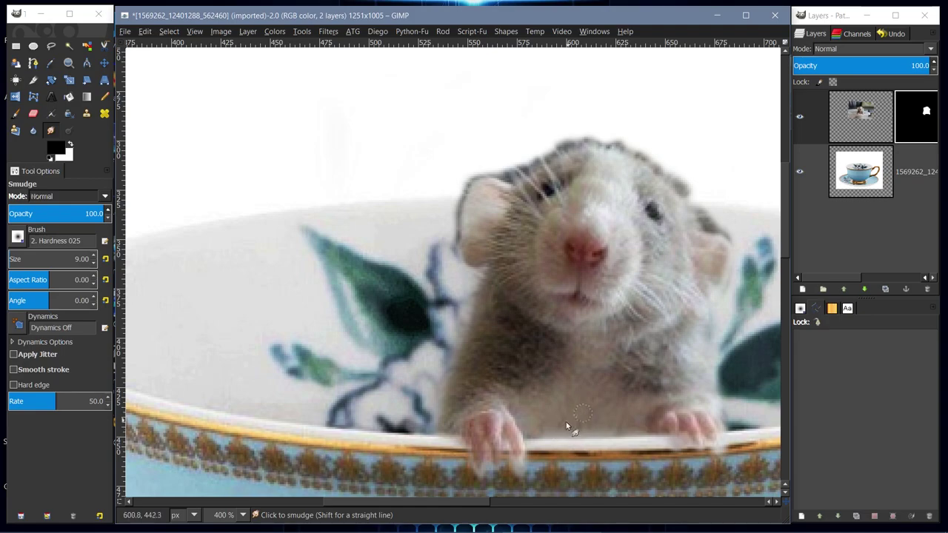
# Refine the mask edge of the left-hand paw further, using Smudge brushes of size 11 and size 6.
pyautogui.press(']')
pyautogui.press(']')
pyautogui.press(']')
pyautogui.press(']')
pyautogui.press(']')
pyautogui.press(']')
pyautogui.press('[')
pyautogui.press('[')
pyautogui.press('[')
pyautogui.press('[')
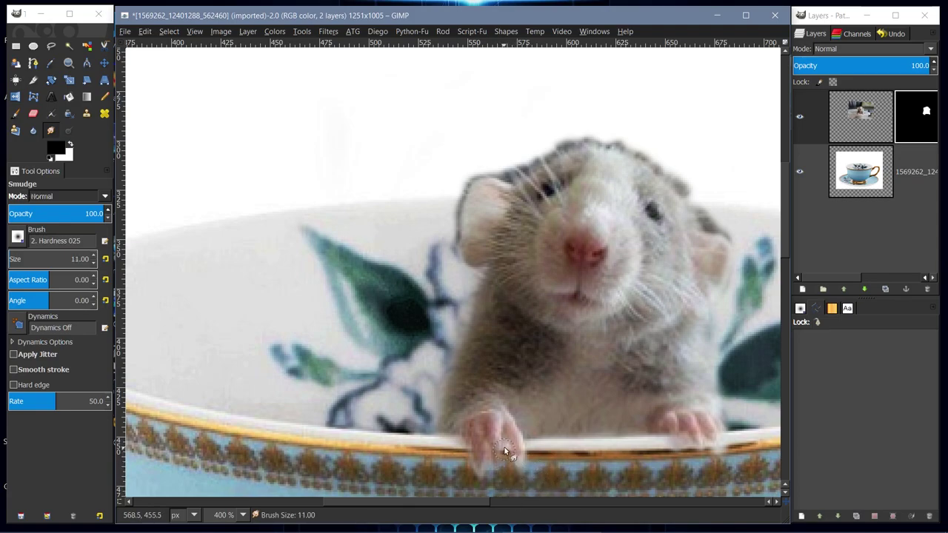
pyautogui.press('[')
pyautogui.press('[')
pyautogui.press('[')
pyautogui.press('[')
pyautogui.press('[')
pyautogui.hscroll(-3, 518, 446)
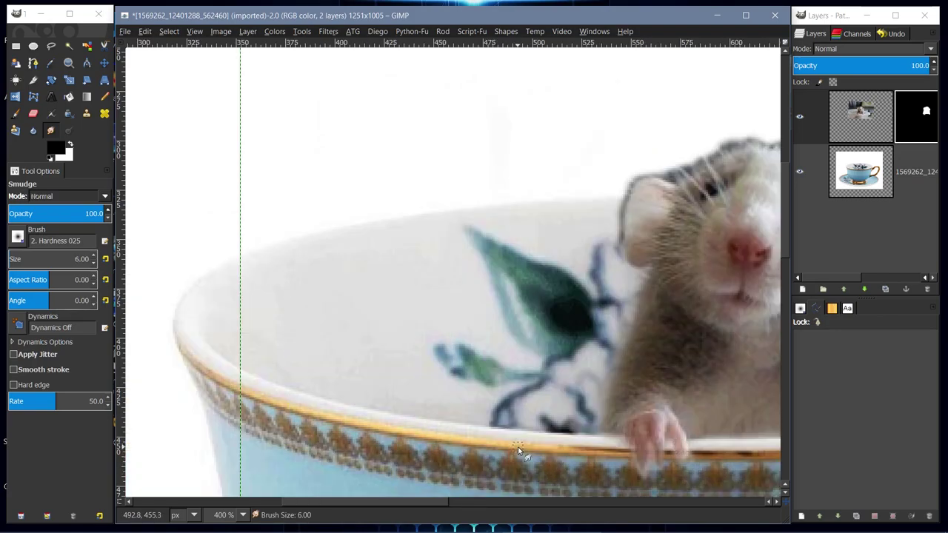
pyautogui.hscroll(3, 451, 502)
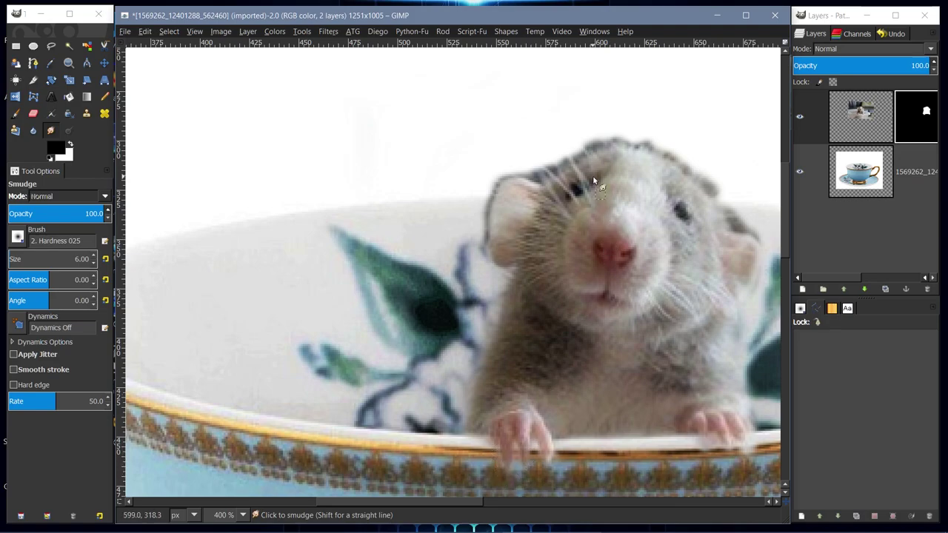
# Smudge the mask between the head and the right-hand ear with a size 12 brush.
pyautogui.press(']')
pyautogui.press(']')
pyautogui.press(']')
pyautogui.press(']')
pyautogui.press(']')
pyautogui.press(']')
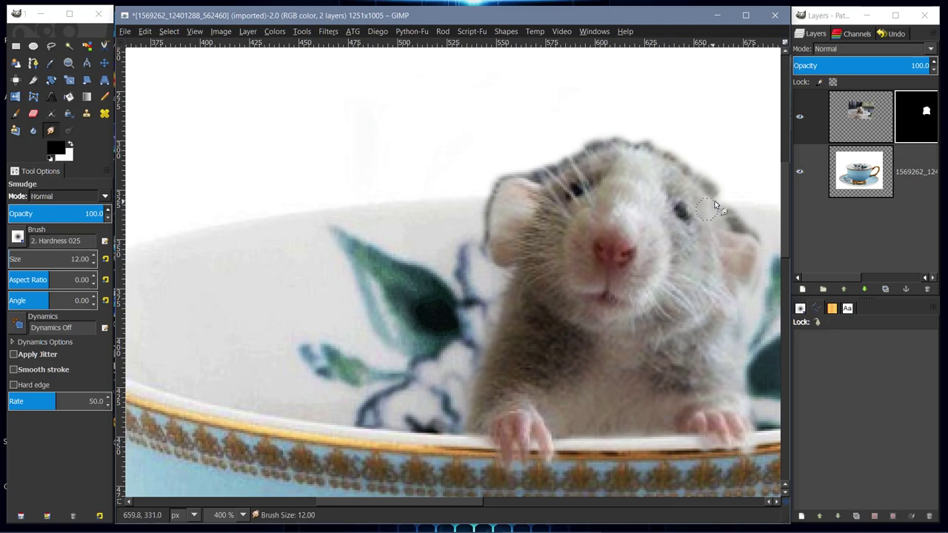
# Smudge fine fur detail into the mask along the top and right-hand edge of the head with size 3 and size 2 brushes.
pyautogui.press('[')
pyautogui.press('[')
pyautogui.press('[')
pyautogui.press('[')
pyautogui.press('[')
pyautogui.press('[')
pyautogui.press('[')
pyautogui.press('[')
pyautogui.press('[')
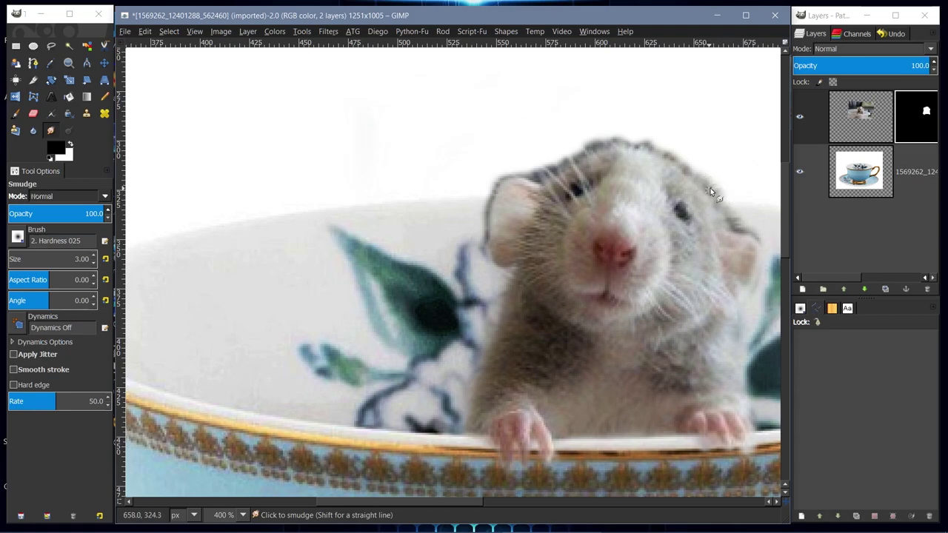
pyautogui.hscroll(-5, 684, 163)
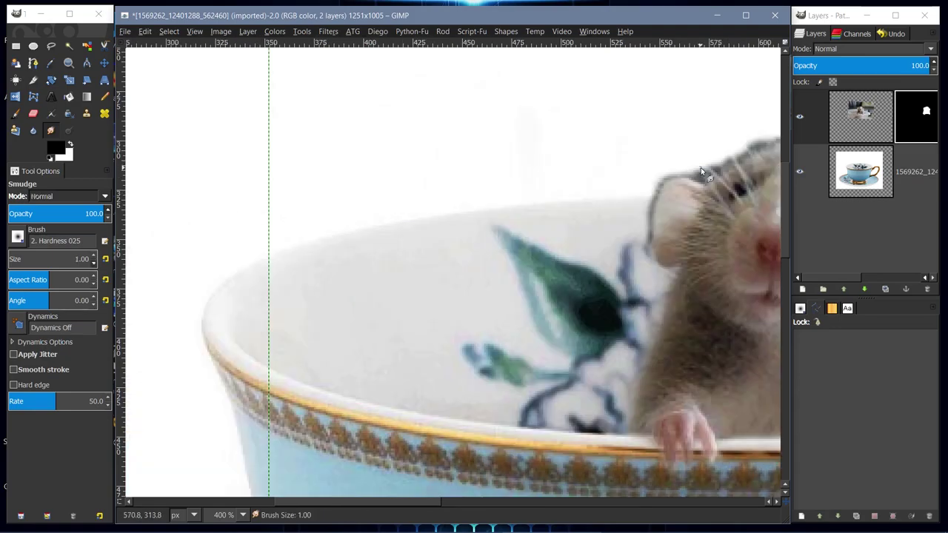
pyautogui.hscroll(8, 516, 133)
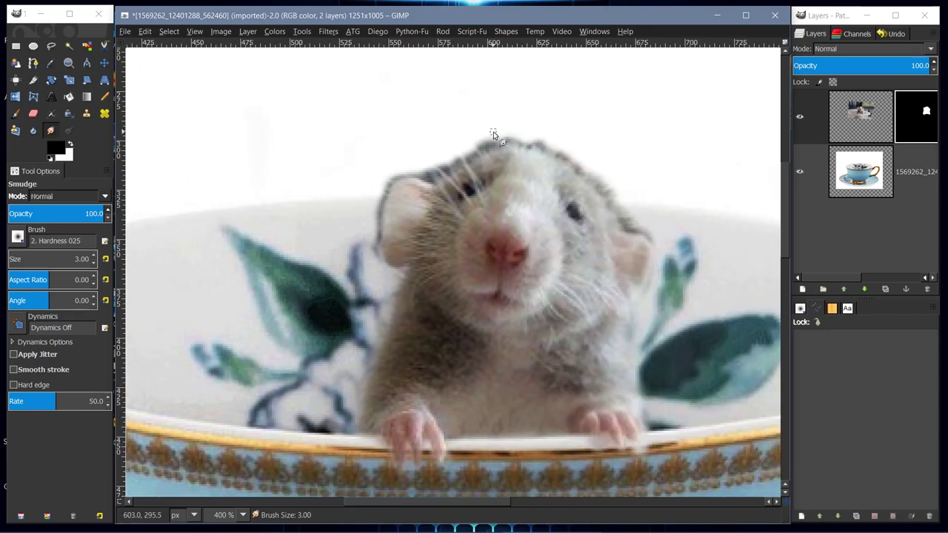
pyautogui.press('[')
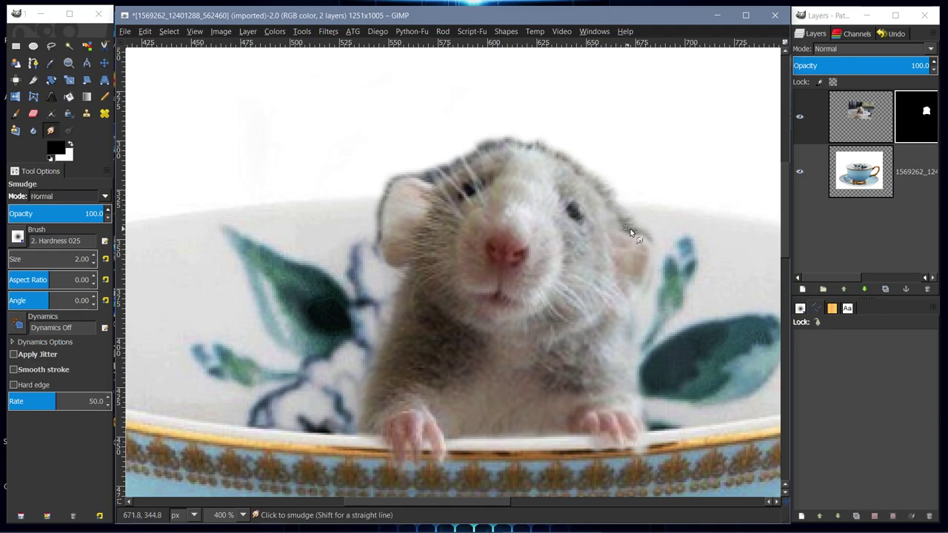
# Smudge the mask around the right-hand ear and between the left-hand ear and the head with size 6 to 7 brushes.
pyautogui.press(']')
pyautogui.press(']')
pyautogui.press(']')
pyautogui.press(']')
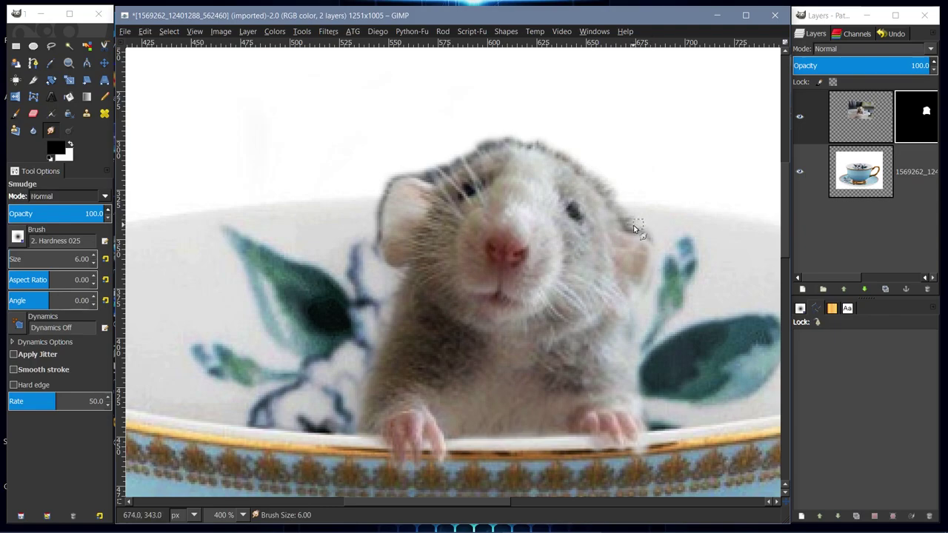
pyautogui.press(']')
pyautogui.press(']')
pyautogui.press('[')
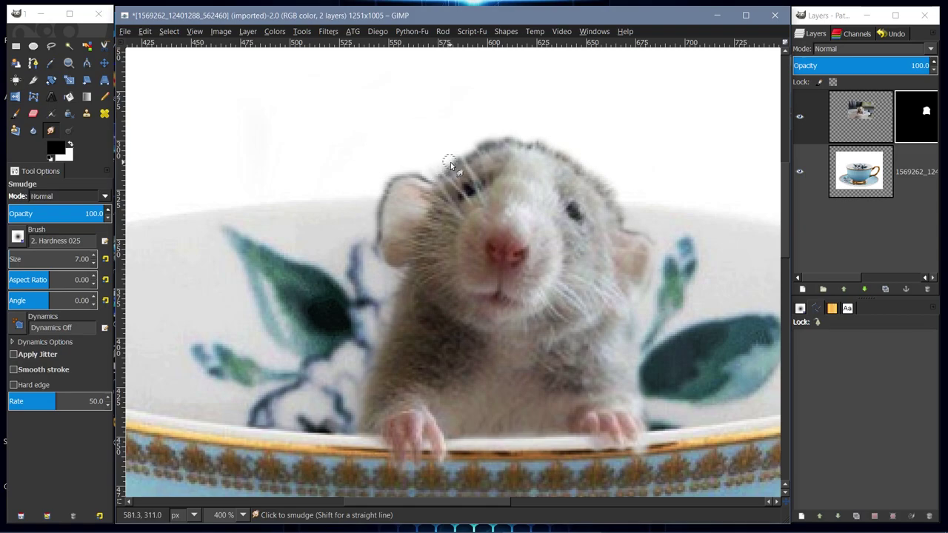
# Smooth the mask along the crown of the head, smudging with a size 6 brush and refining the fur with size 2.
pyautogui.press('[')
pyautogui.press('[')
pyautogui.press('[')
pyautogui.press('[')
pyautogui.press('[')
pyautogui.press(']')
pyautogui.press(']')
pyautogui.press(']')
pyautogui.press(']')
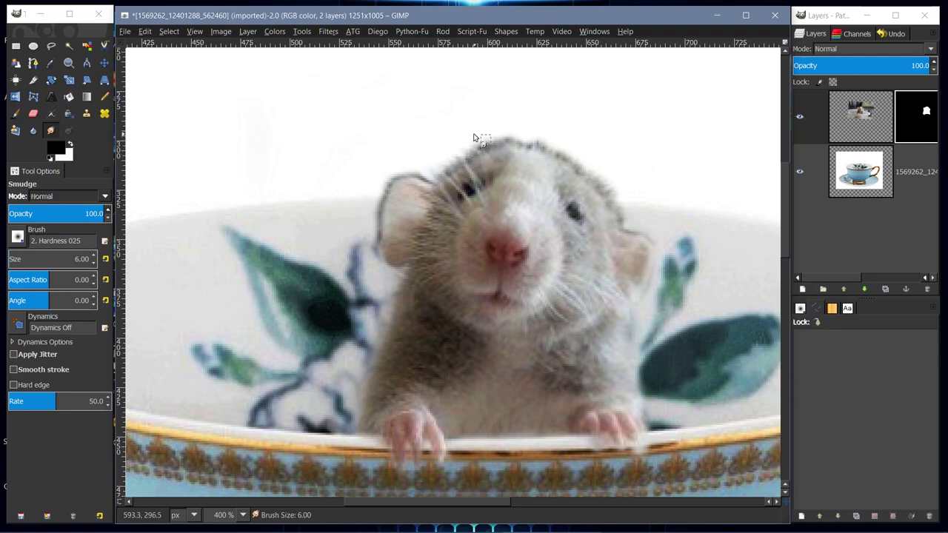
pyautogui.press('[')
pyautogui.press('[')
pyautogui.press('[')
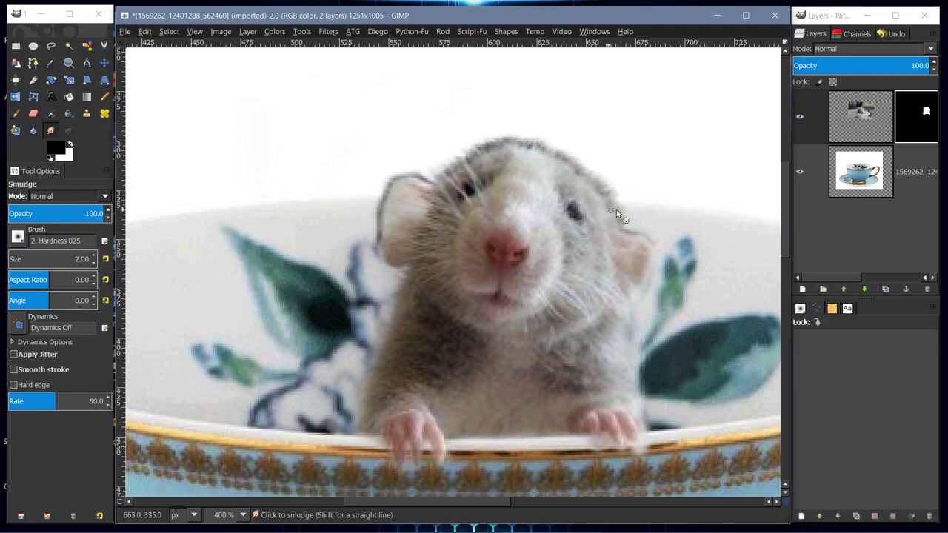
# Smudge the mask inward around the left-hand ear with a size 9 brush to remove its dark outline.
pyautogui.press(']')
pyautogui.press(']')
pyautogui.press(']')
pyautogui.press(']')
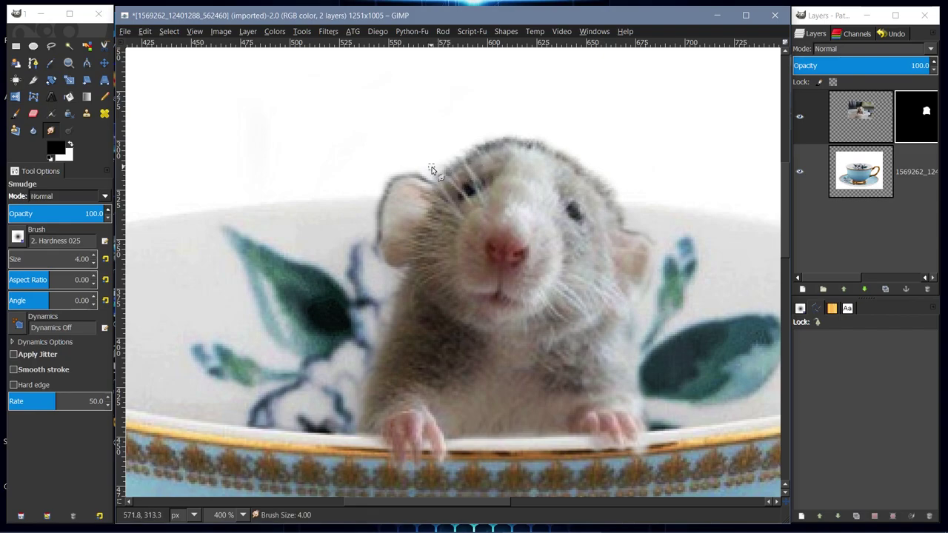
pyautogui.press(']')
pyautogui.press(']')
pyautogui.press(']')
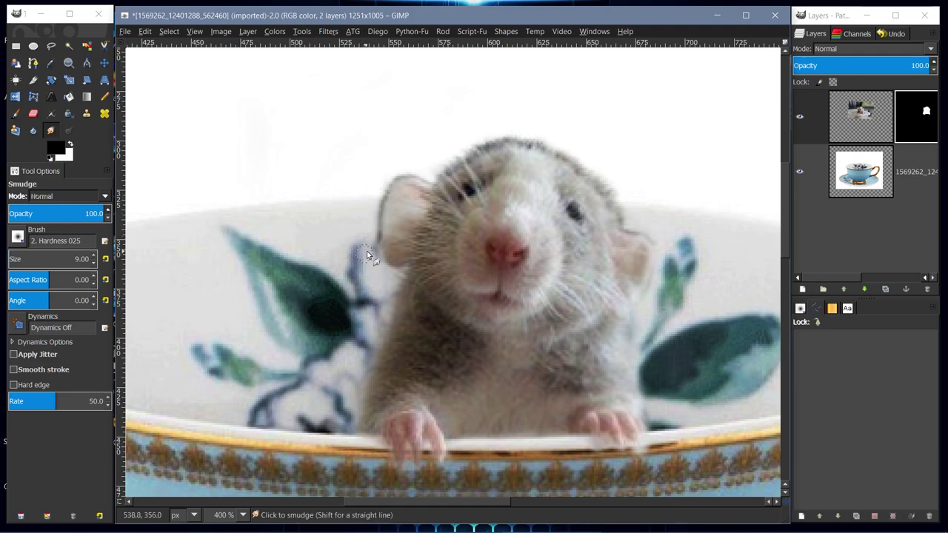
pyautogui.moveTo(372, 250)
pyautogui.mouseDown()
pyautogui.moveTo(394, 178)
pyautogui.moveTo(403, 178)
pyautogui.moveTo(391, 177)
pyautogui.moveTo(426, 175)
pyautogui.moveTo(416, 165)
pyautogui.moveTo(418, 176)
pyautogui.moveTo(395, 177)
pyautogui.moveTo(400, 171)
pyautogui.moveTo(378, 210)
pyautogui.moveTo(387, 186)
pyautogui.moveTo(370, 205)
pyautogui.moveTo(372, 258)
pyautogui.moveTo(386, 274)
pyautogui.moveTo(407, 270)
pyautogui.moveTo(380, 275)
pyautogui.moveTo(370, 252)
pyautogui.moveTo(376, 217)
pyautogui.moveTo(366, 210)
pyautogui.moveTo(391, 177)
pyautogui.moveTo(423, 174)
pyautogui.moveTo(405, 164)
pyautogui.moveTo(392, 200)
pyautogui.mouseUp()
pyautogui.moveTo(378, 209); pyautogui.dragTo(373, 263)
pyautogui.press('[')
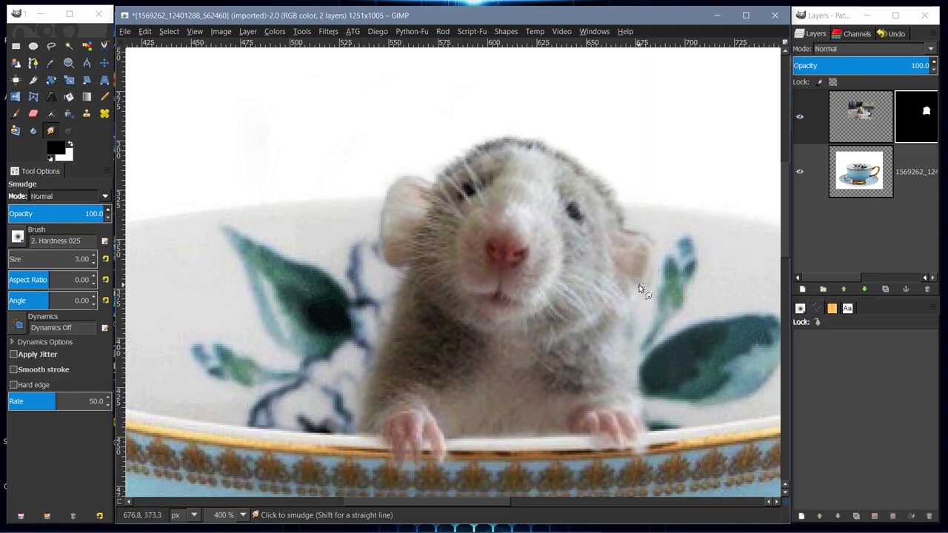
# Touch up the mask at the upper edge of the left-hand ear with a size 6 Smudge brush.
pyautogui.press(']')
pyautogui.press(']')
pyautogui.press(']')
pyautogui.moveTo(392, 180); pyautogui.dragTo(391, 180)
pyautogui.click(243, 515)
pyautogui.click(231, 443)
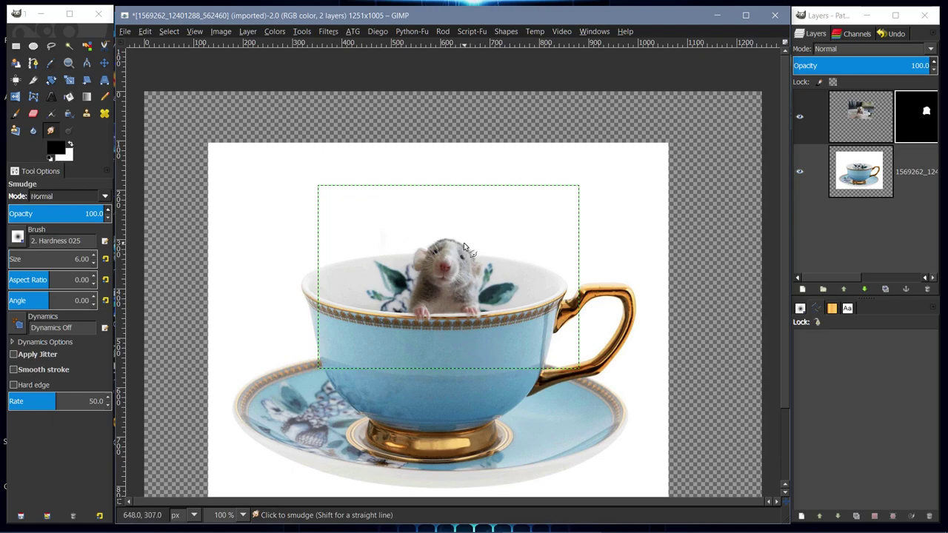
# Target the mouse layer's image instead of its mask and set up the Dodge tool with opacity 9.8.
pyautogui.click(861, 125)
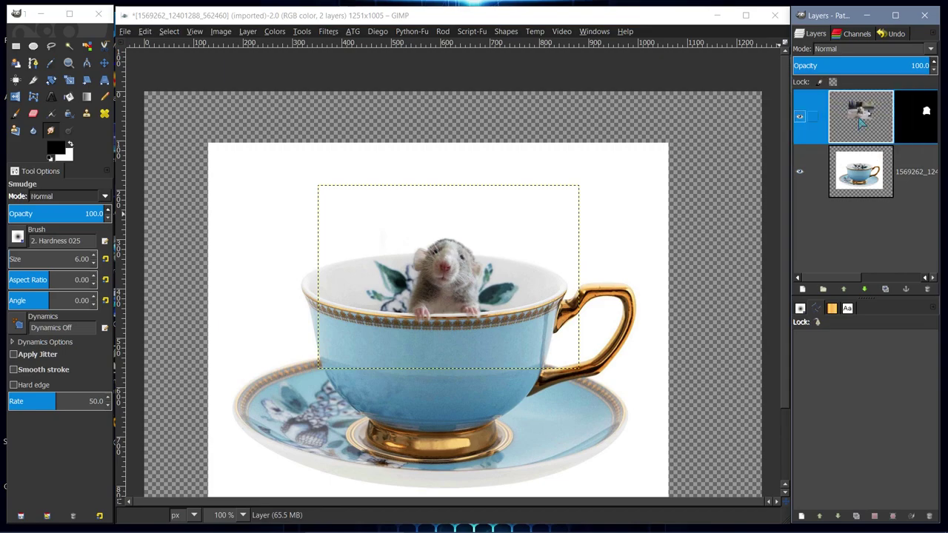
pyautogui.click(74, 140)
pyautogui.click(69, 132)
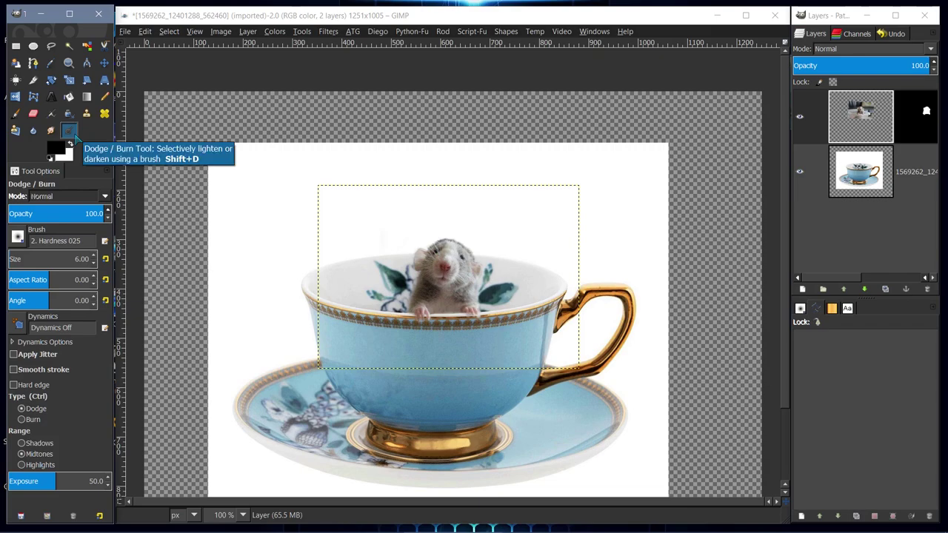
pyautogui.click(38, 408)
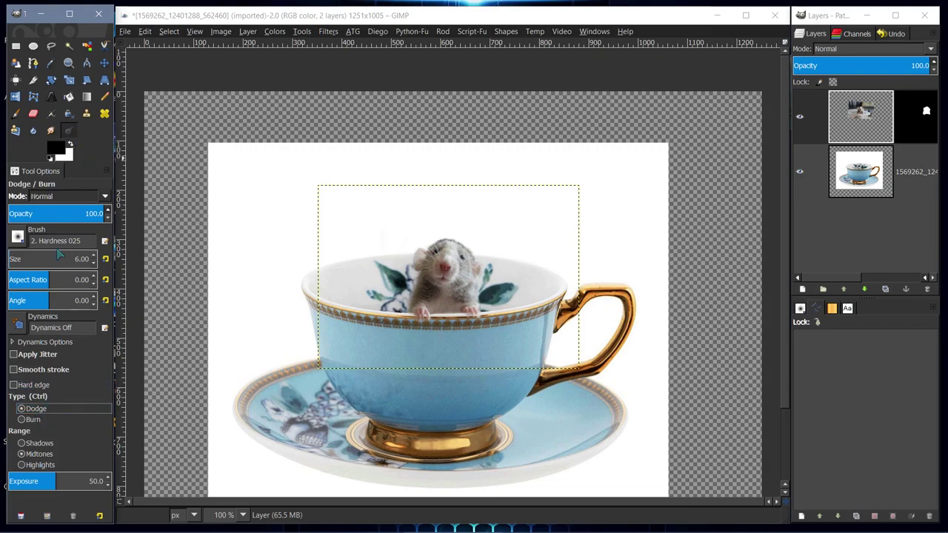
pyautogui.click(16, 213)
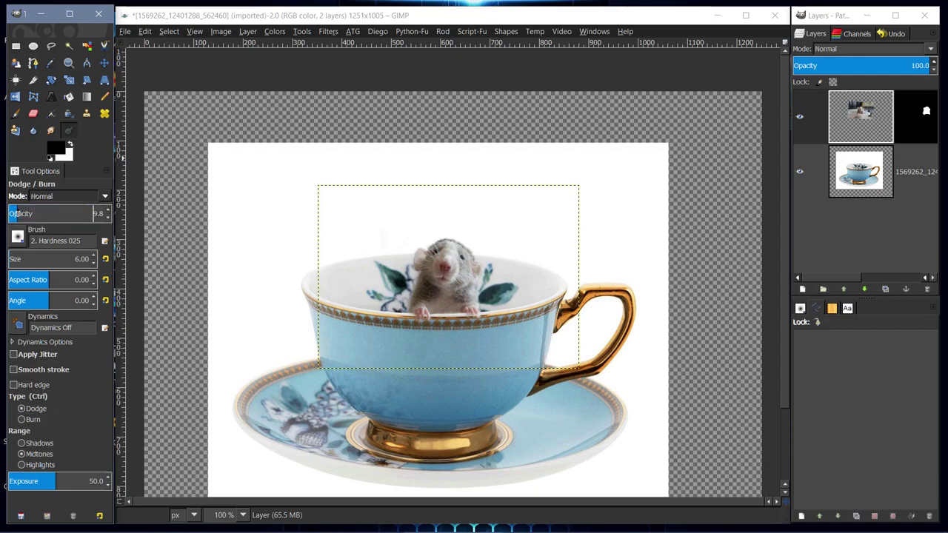
# Dodge the dark fur along the top of the mouse's head with a size 8 brush.
pyautogui.click(241, 515)
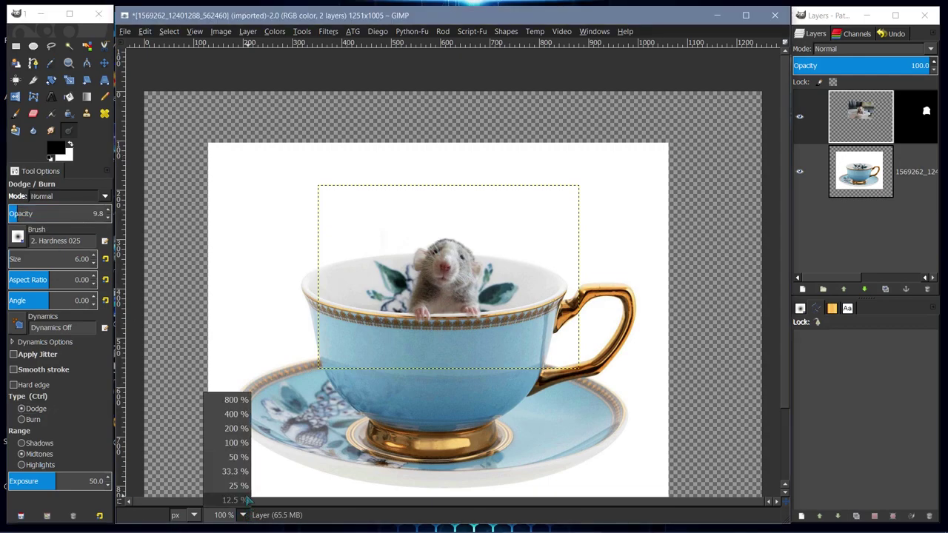
pyautogui.click(235, 414)
pyautogui.press(']')
pyautogui.press(']')
pyautogui.press(']')
pyautogui.press(']')
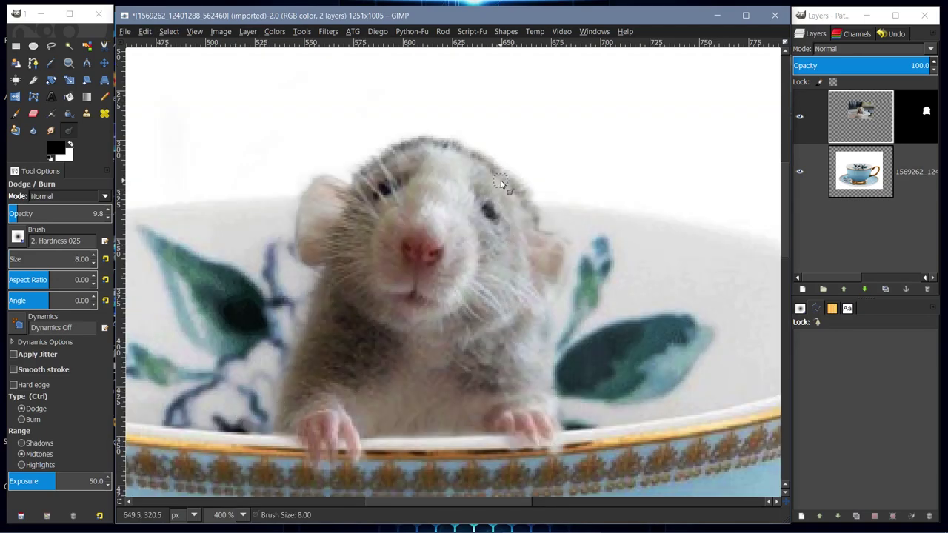
pyautogui.press('[')
pyautogui.press('[')
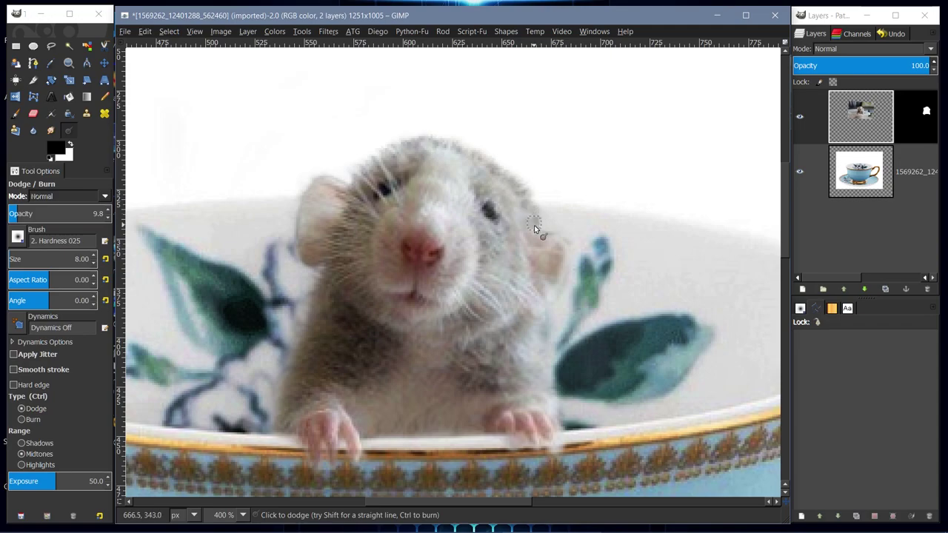
# Lighten the remaining dark fur on the head's right-hand edge with size 6 and size 5 Dodge brushes.
pyautogui.press('[')
pyautogui.press('[')
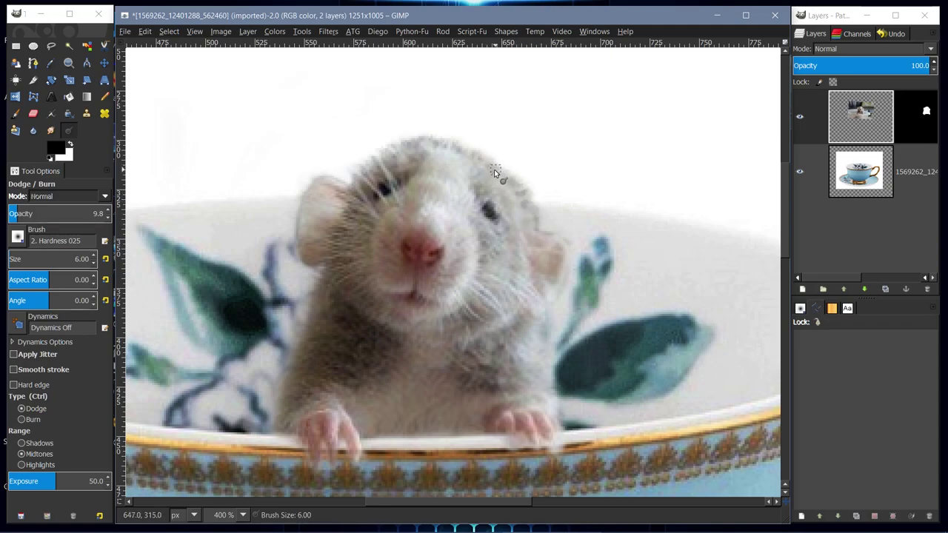
pyautogui.press('[')
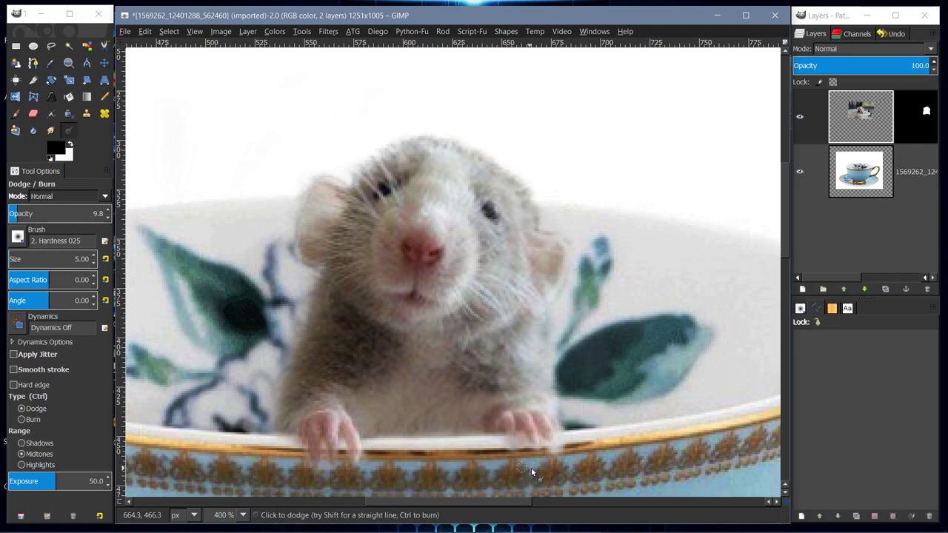
# Smudge the layer mask around the right-hand paw on the cup rim, finishing with a size 5 brush.
pyautogui.click(919, 123)
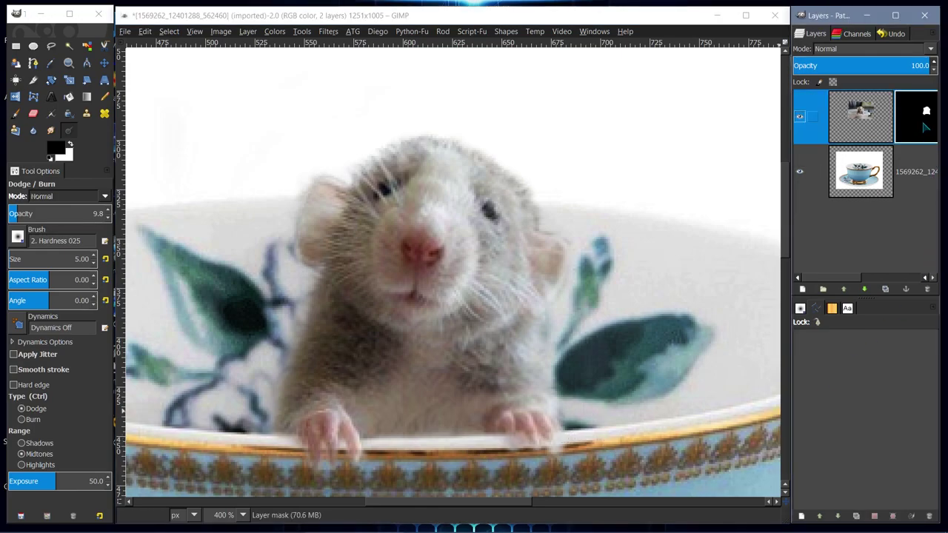
pyautogui.click(50, 130)
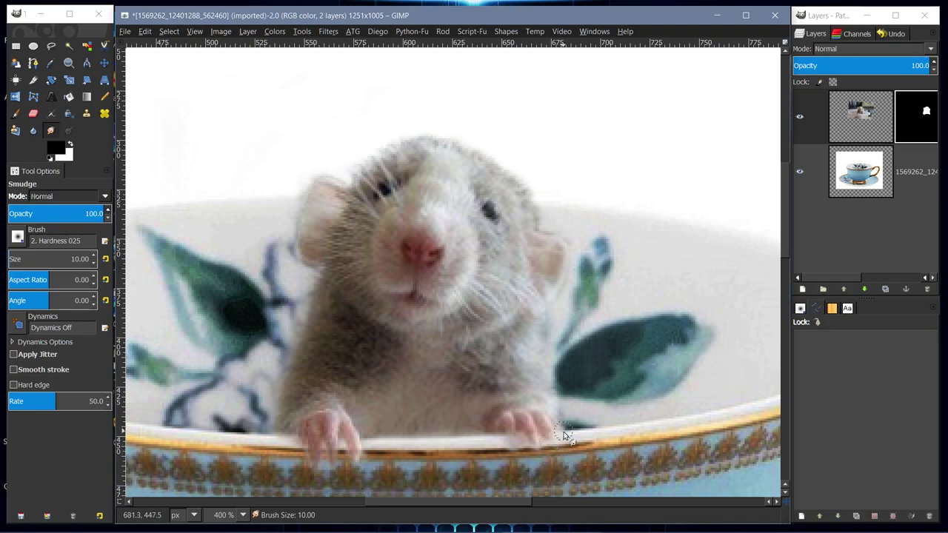
pyautogui.press('[')
pyautogui.press('[')
pyautogui.press('[')
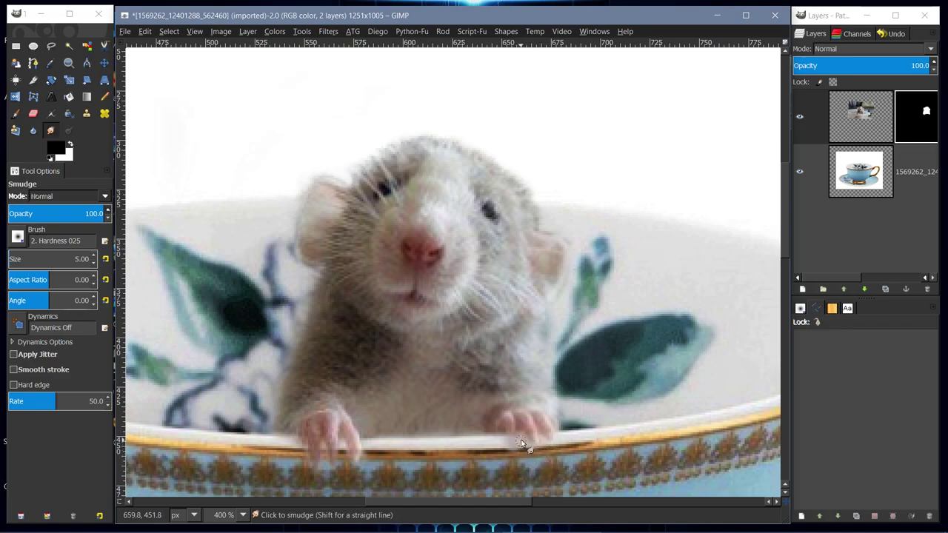
# Smudge the mask around the left-hand paw's fingertips with a size 12 brush.
pyautogui.press(']')
pyautogui.press(']')
pyautogui.press(']')
pyautogui.press(']')
pyautogui.press(']')
pyautogui.press(']')
pyautogui.press(']')
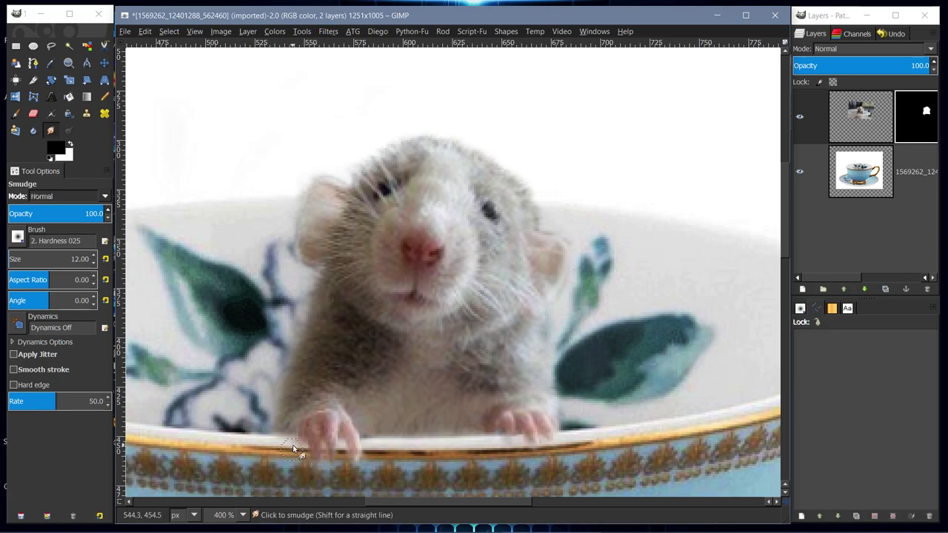
# Reduce the Smudge brush to size 5, and raise it to size 7.
pyautogui.press('[')
pyautogui.press('[')
pyautogui.press('[')
pyautogui.press('[')
pyautogui.press('[')
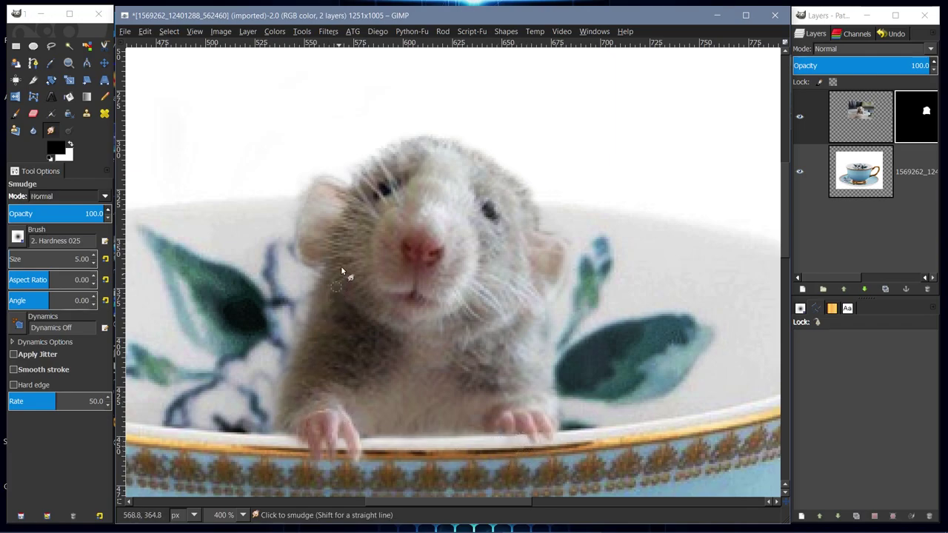
pyautogui.press(']')
pyautogui.press(']')
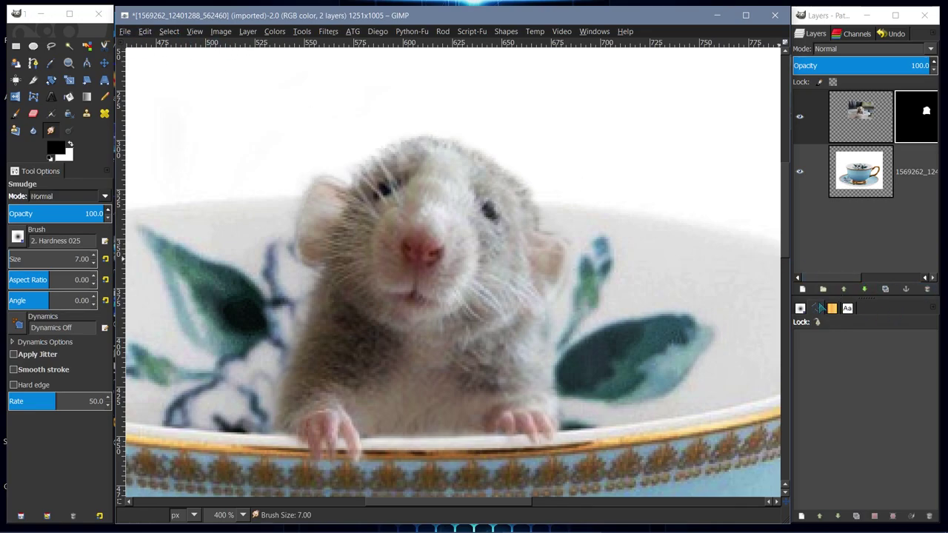
# Import the whisker paths from wiskers.svg and make the imported path visible on the canvas.
pyautogui.click(933, 309)
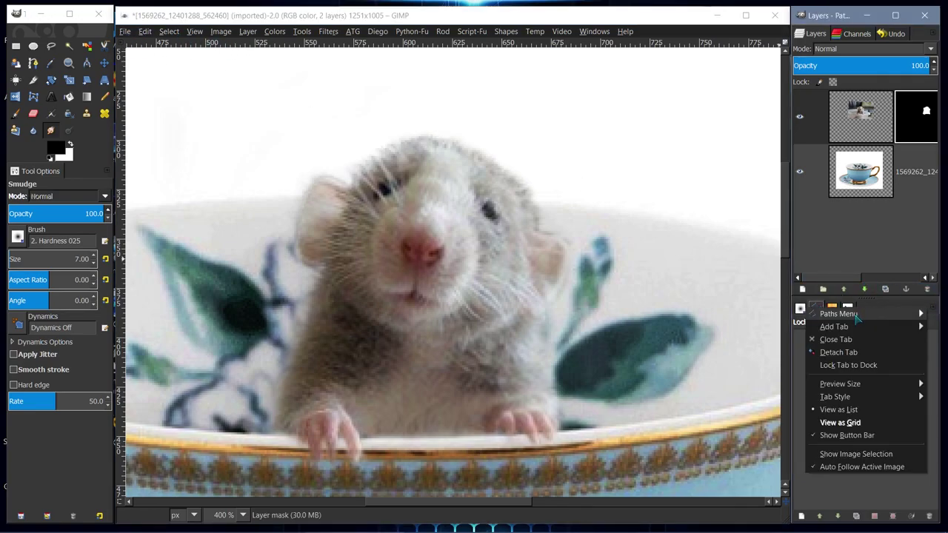
pyautogui.moveTo(857, 317)
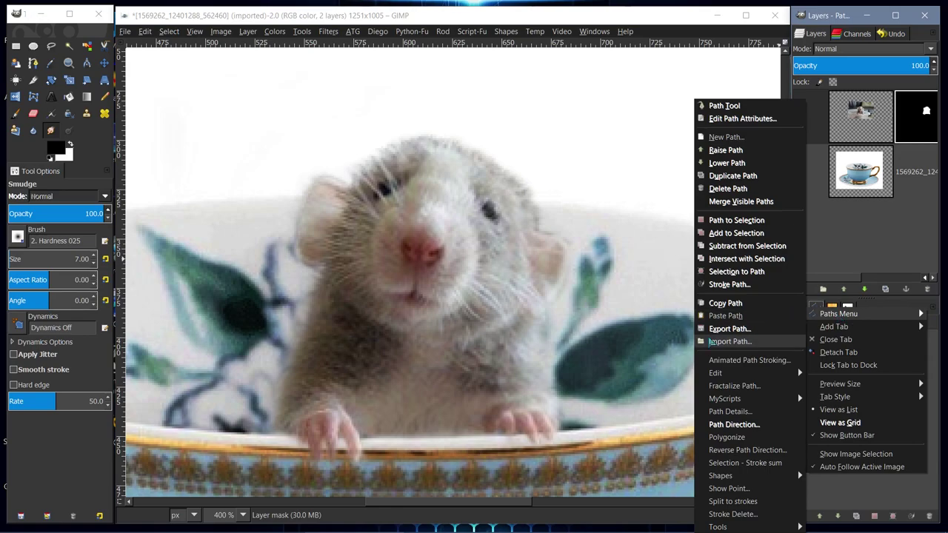
pyautogui.click(715, 341)
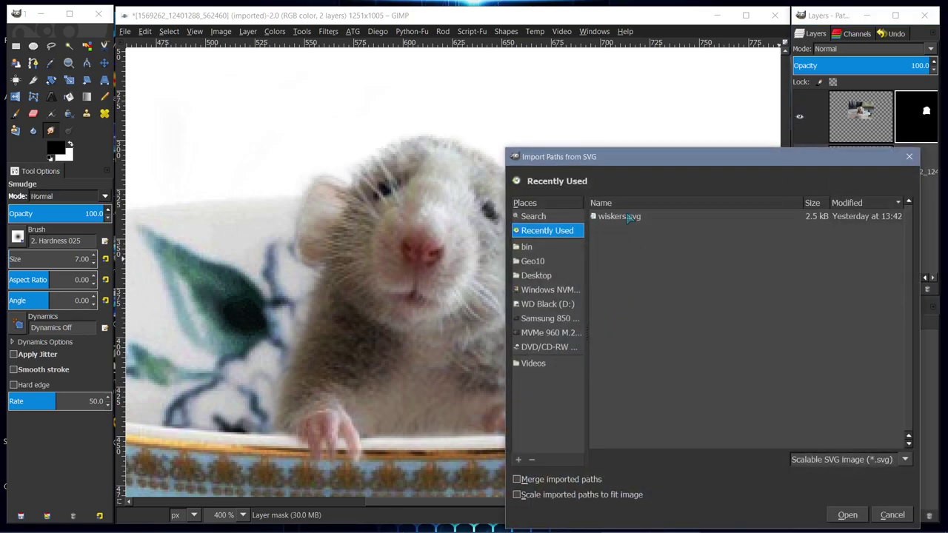
pyautogui.doubleClick(619, 216)
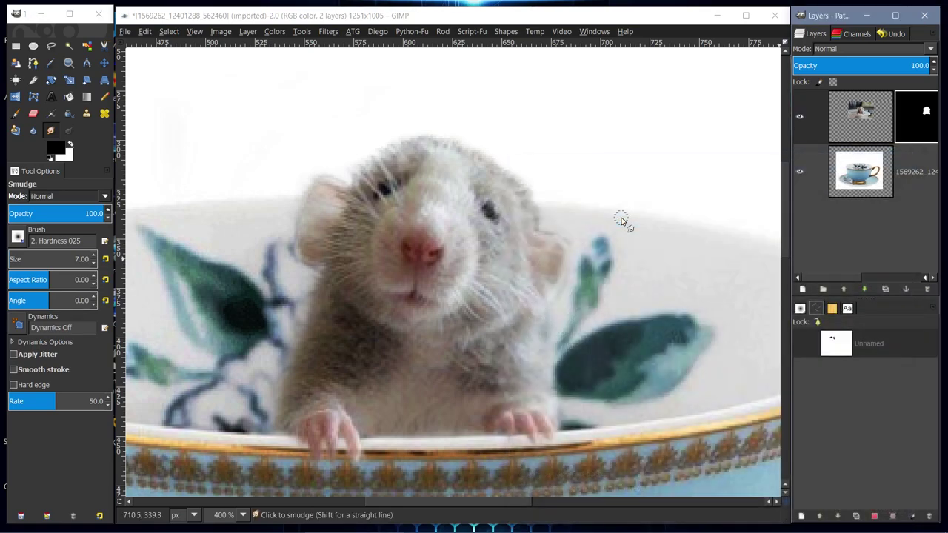
pyautogui.click(801, 348)
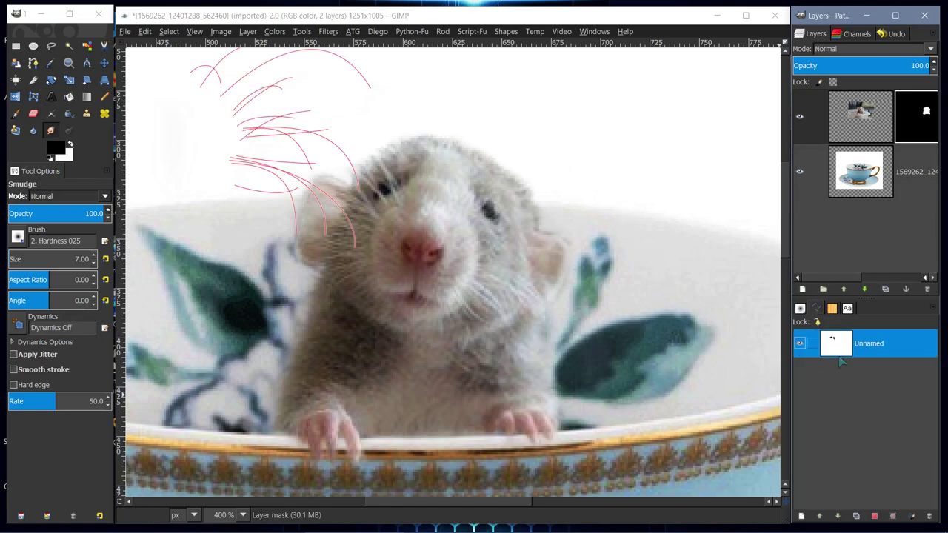
# Move the imported whisker path about 143 px right and 47 px down so it sits over the mouse's face.
pyautogui.doubleClick(839, 345)
pyautogui.click(105, 63)
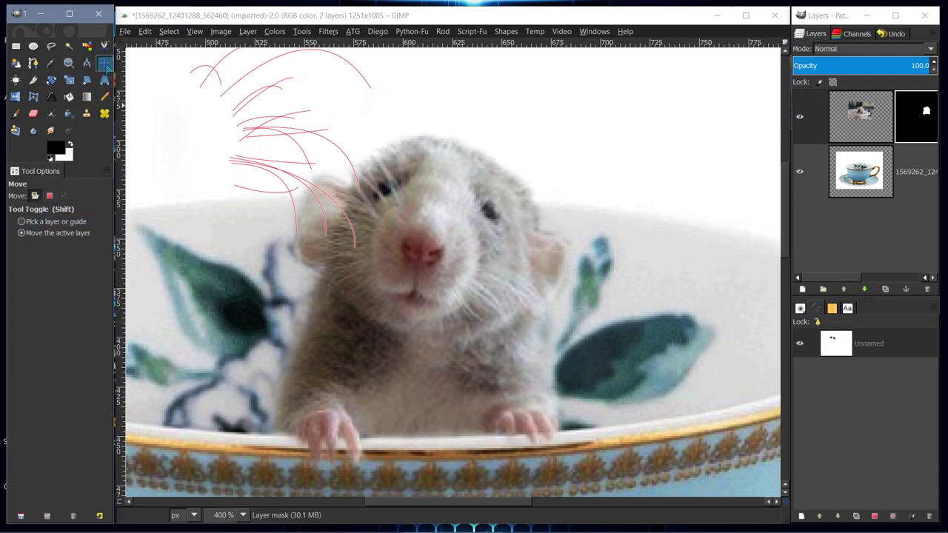
pyautogui.click(63, 196)
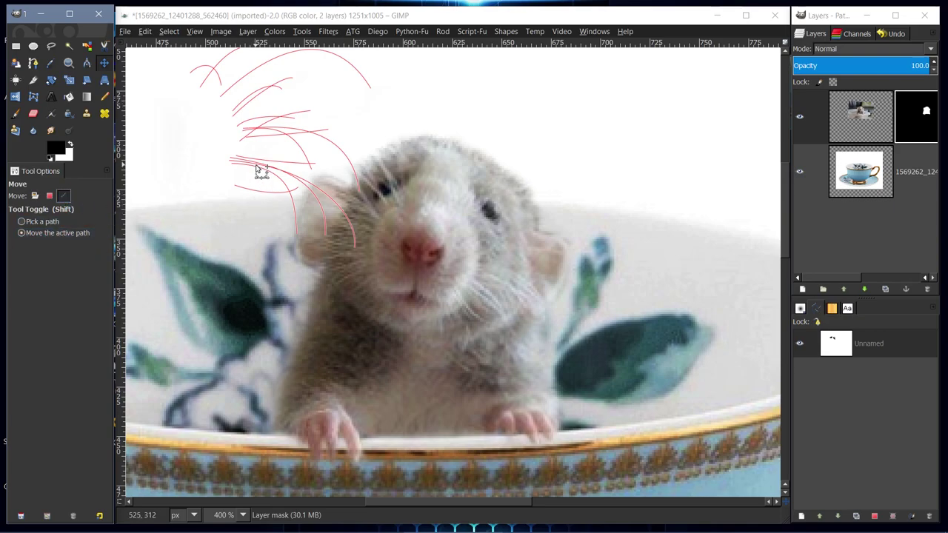
pyautogui.moveTo(257, 171); pyautogui.dragTo(539, 264)
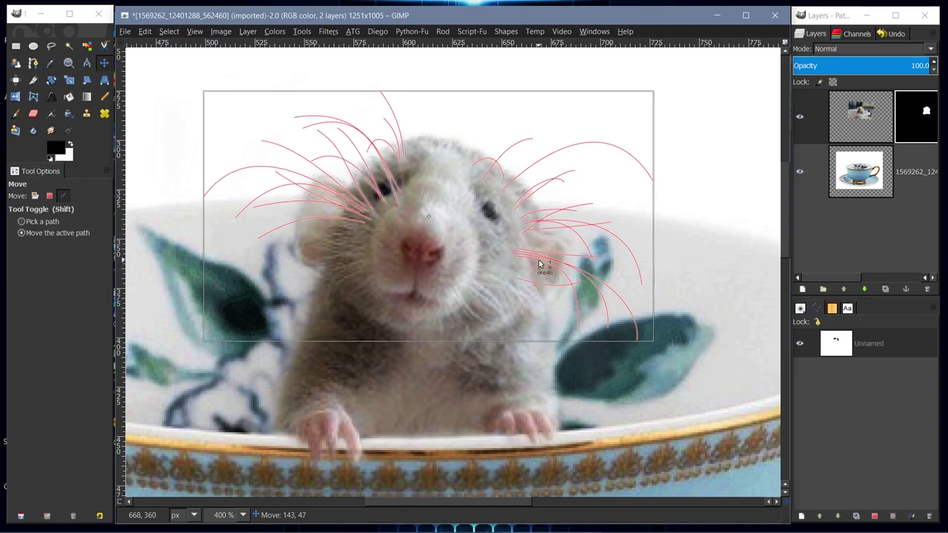
pyautogui.moveTo(540, 264); pyautogui.dragTo(540, 264)
pyautogui.click(539, 262)
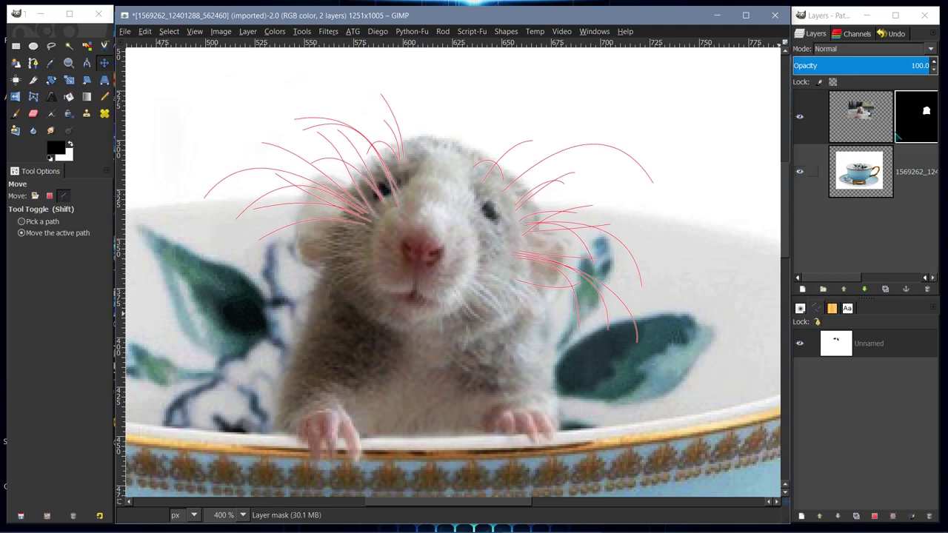
# Create a new transparent layer of 1251 × 1005 px above the mouse layer.
pyautogui.rightClick(878, 126)
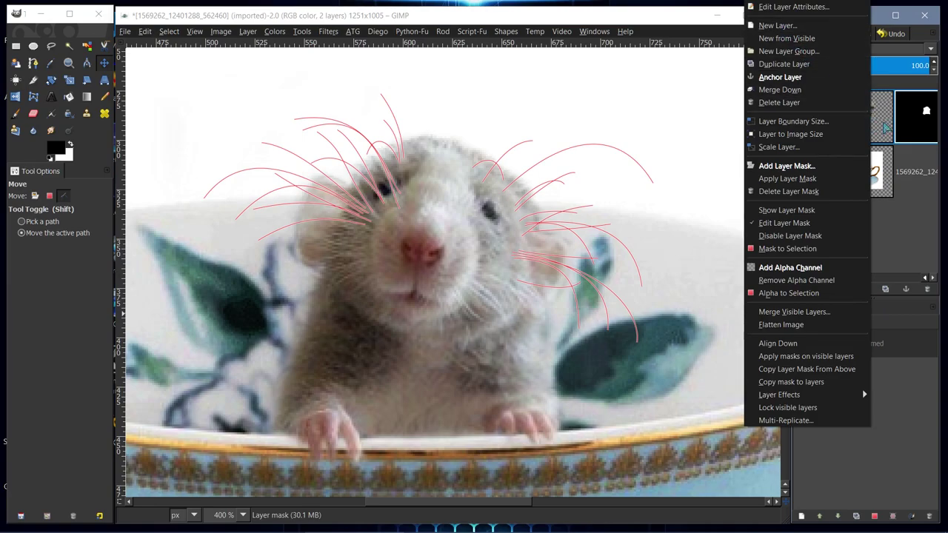
pyautogui.click(886, 127)
pyautogui.rightClick(868, 124)
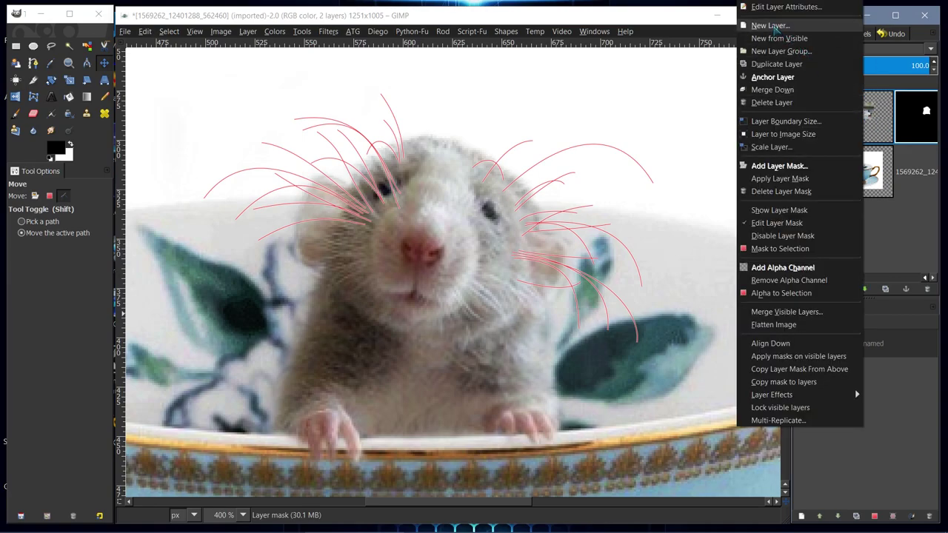
pyautogui.click(777, 29)
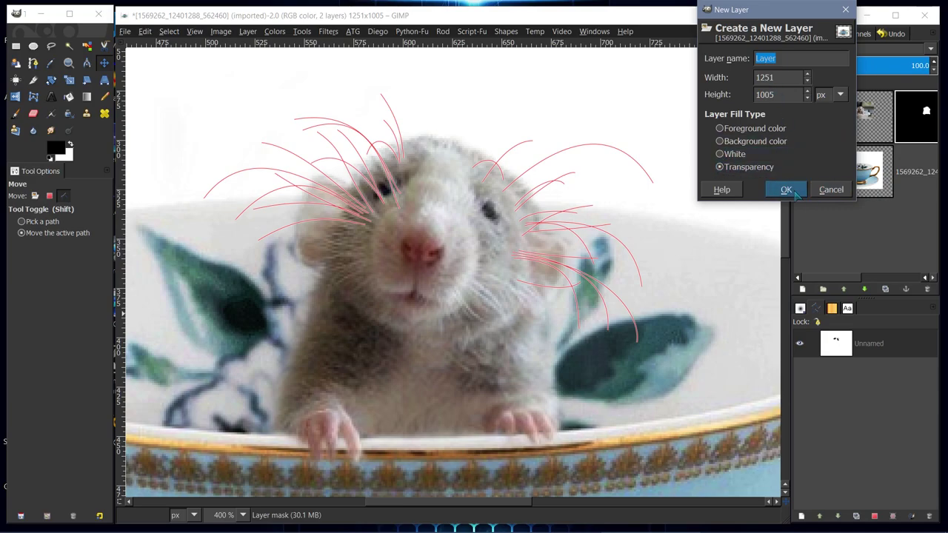
pyautogui.click(787, 190)
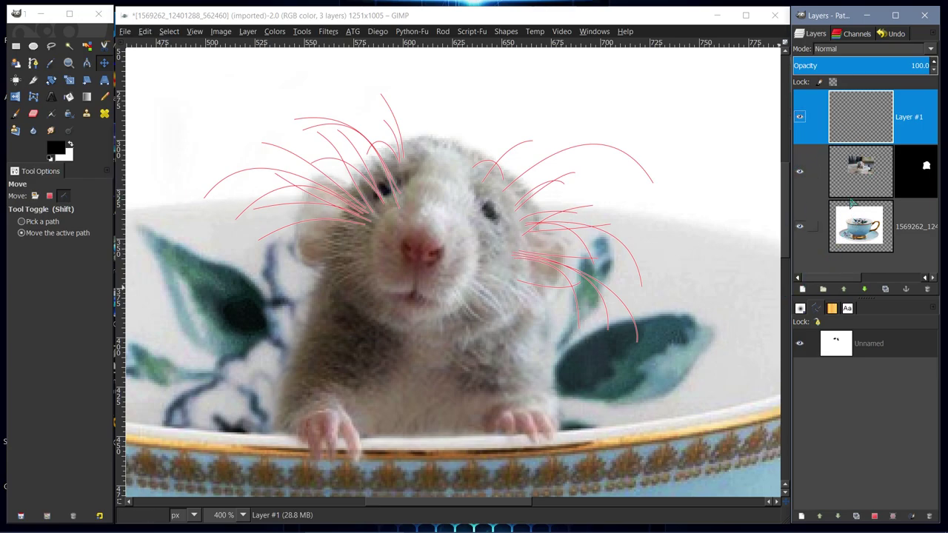
# Pick a light grey foreground color from the fur beside the mouse's mouth on the mouse layer.
pyautogui.click(859, 170)
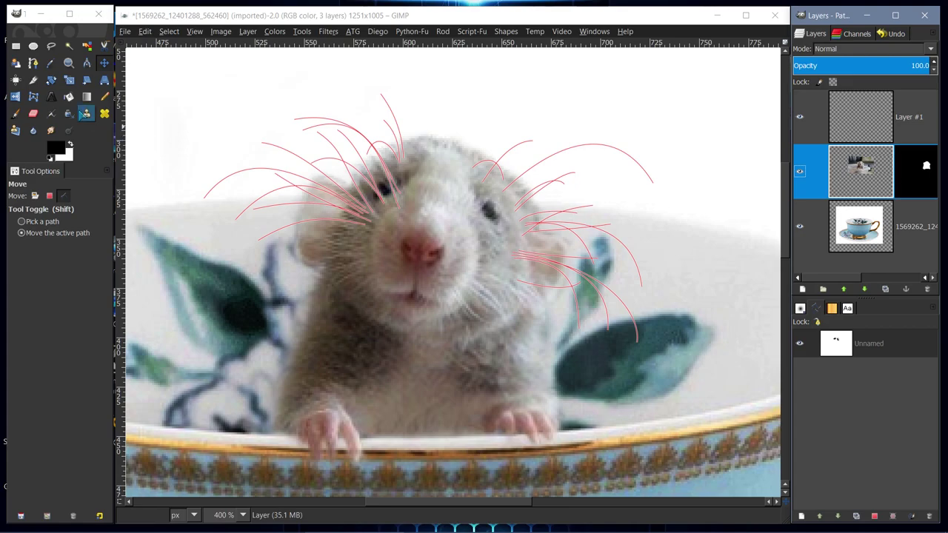
pyautogui.click(50, 63)
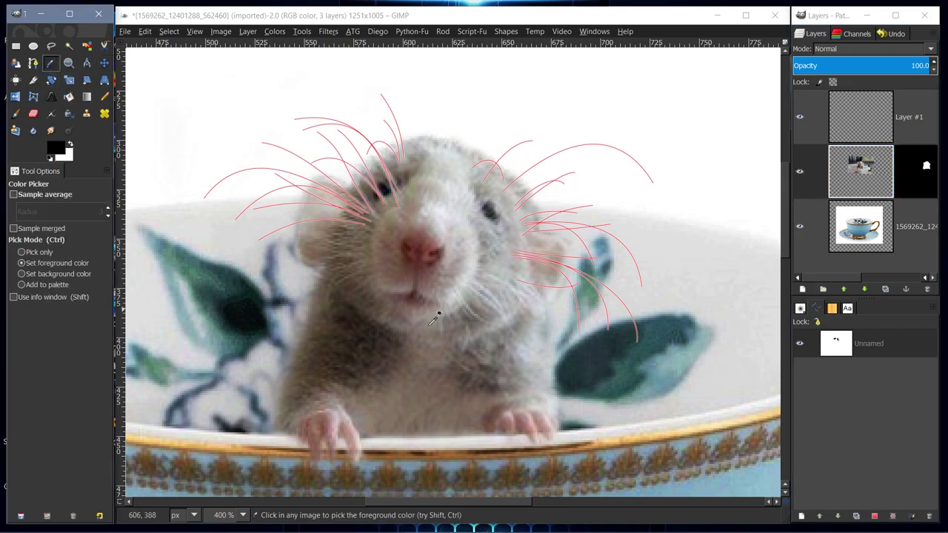
pyautogui.click(486, 281)
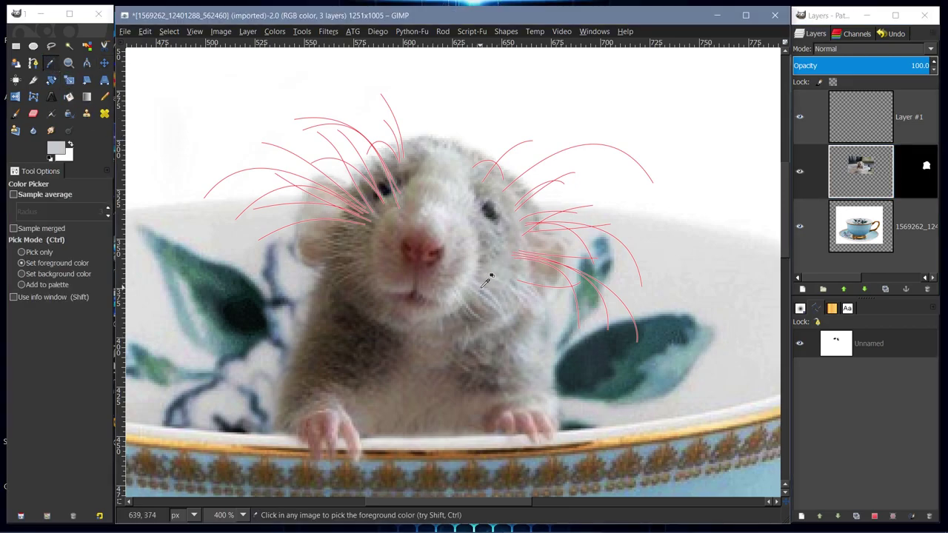
# Stroke the whisker path onto the new layer as a solid, antialiased line 0.8 px wide.
pyautogui.click(881, 117)
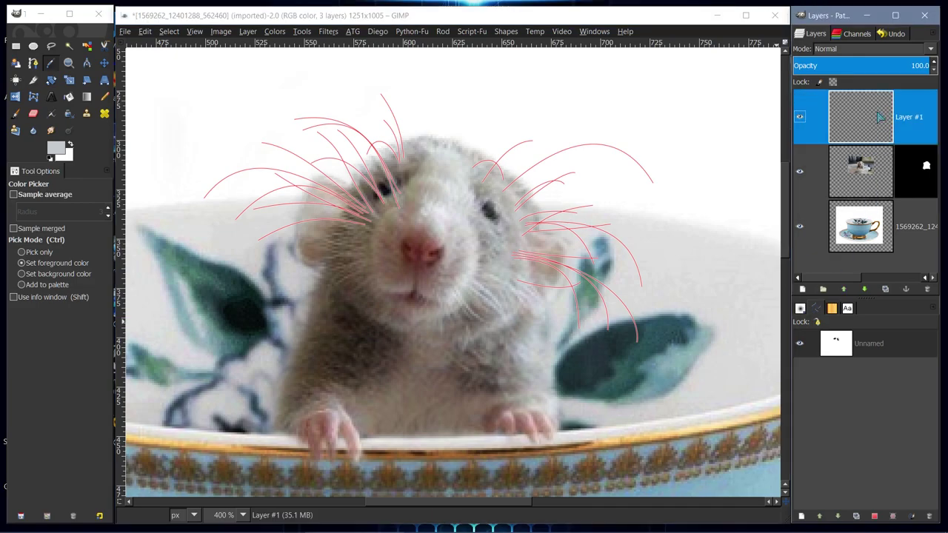
pyautogui.doubleClick(835, 350)
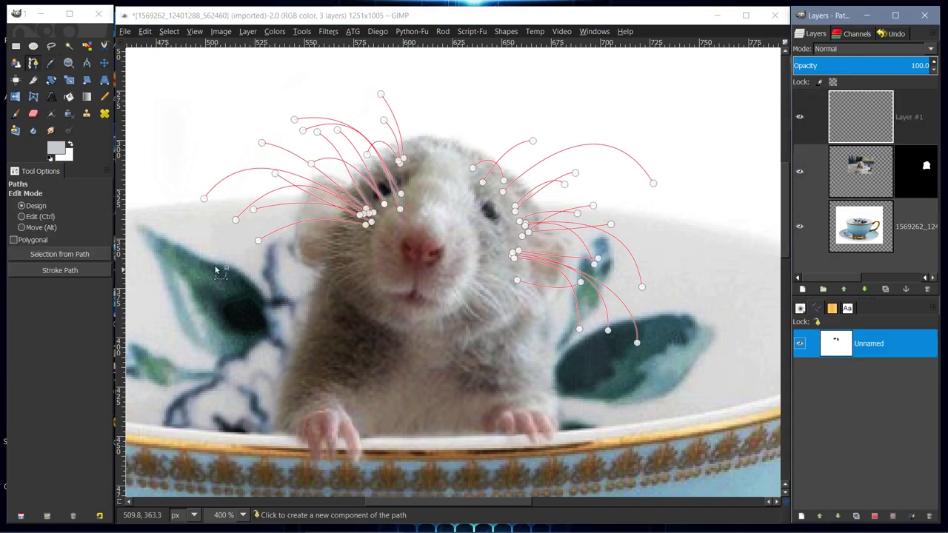
pyautogui.click(83, 271)
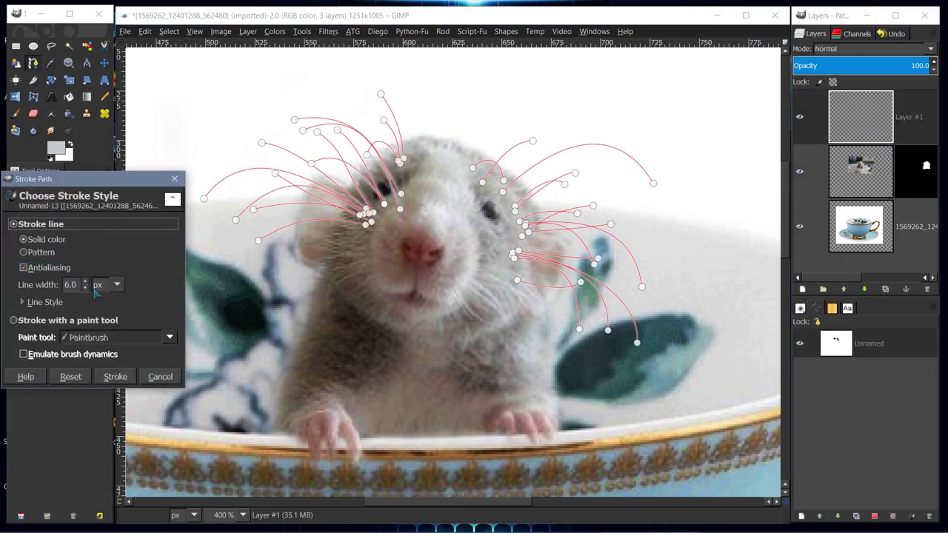
pyautogui.click(86, 288)
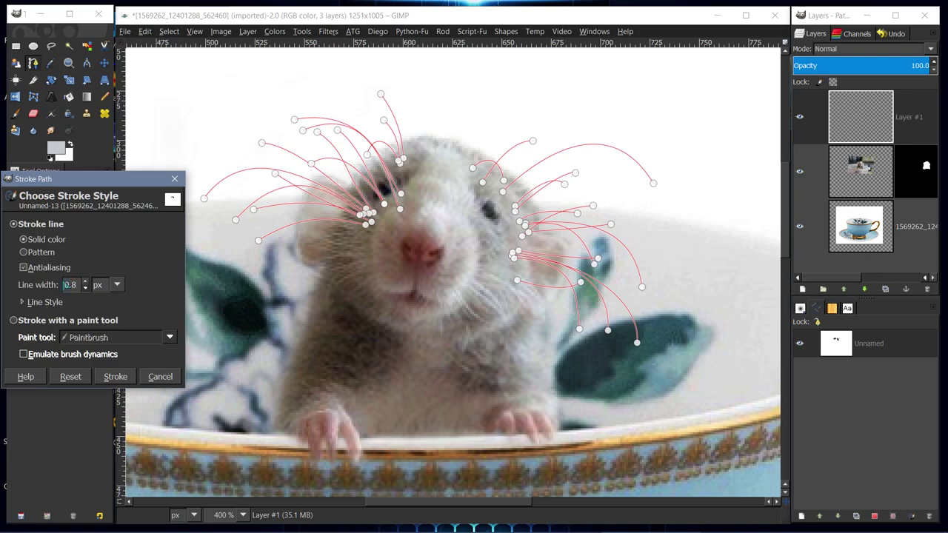
pyautogui.click(115, 377)
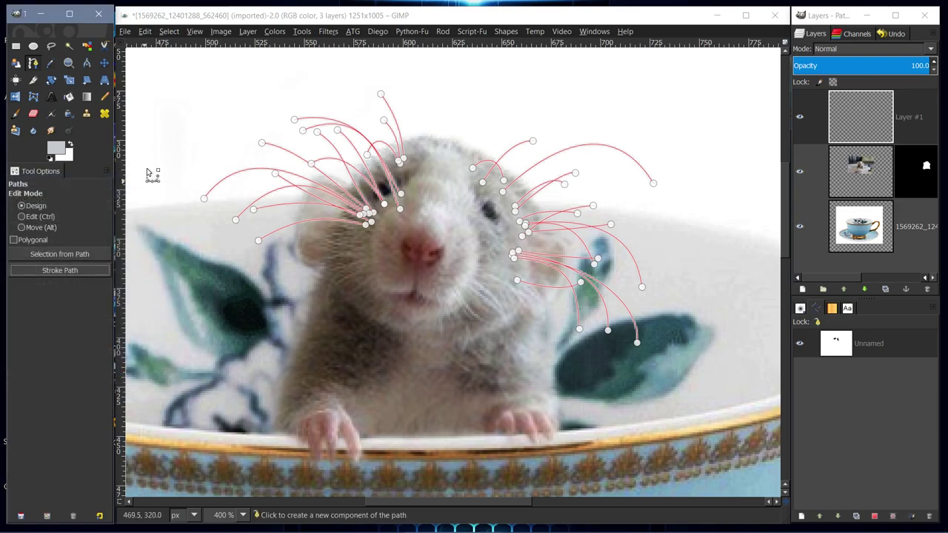
# Leave path editing and hide the whisker path so the stroked whiskers can be checked at 100% zoom.
pyautogui.click(104, 96)
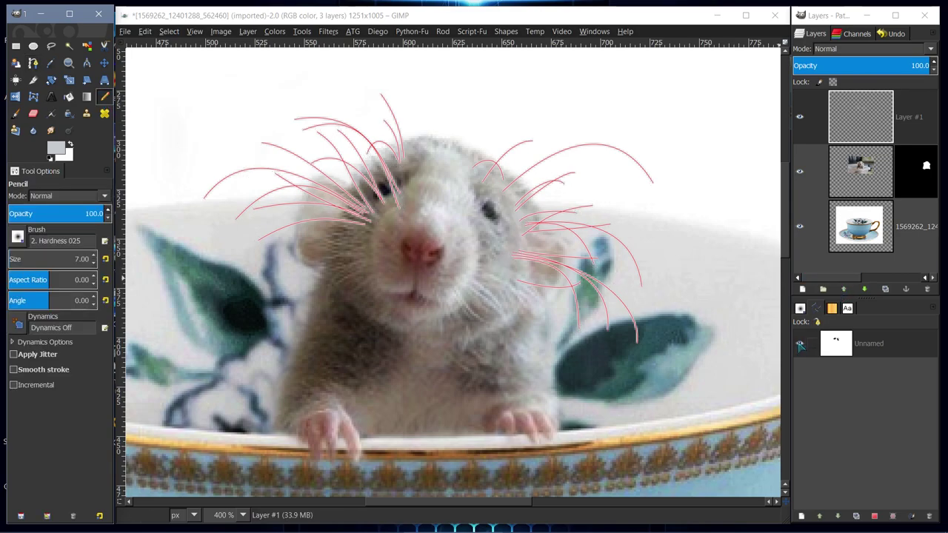
pyautogui.click(800, 345)
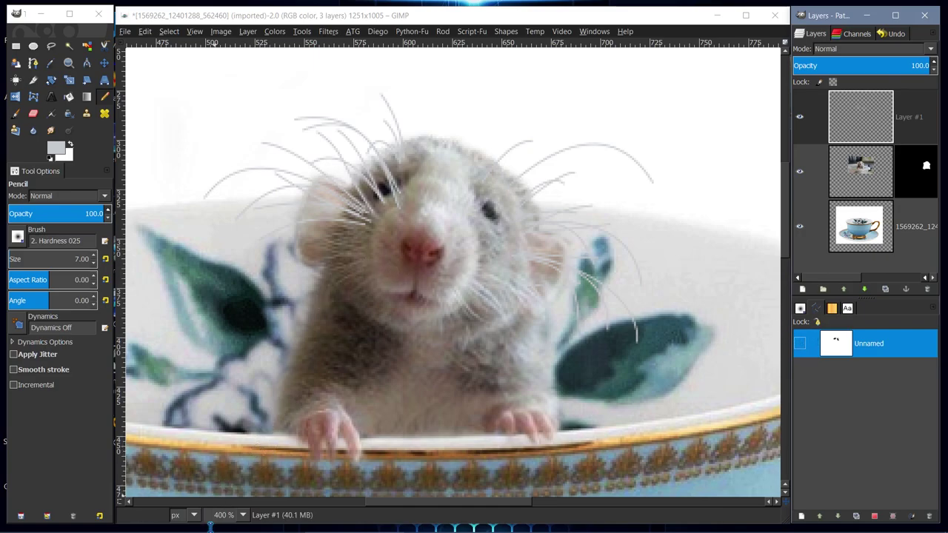
pyautogui.click(242, 515)
pyautogui.click(234, 442)
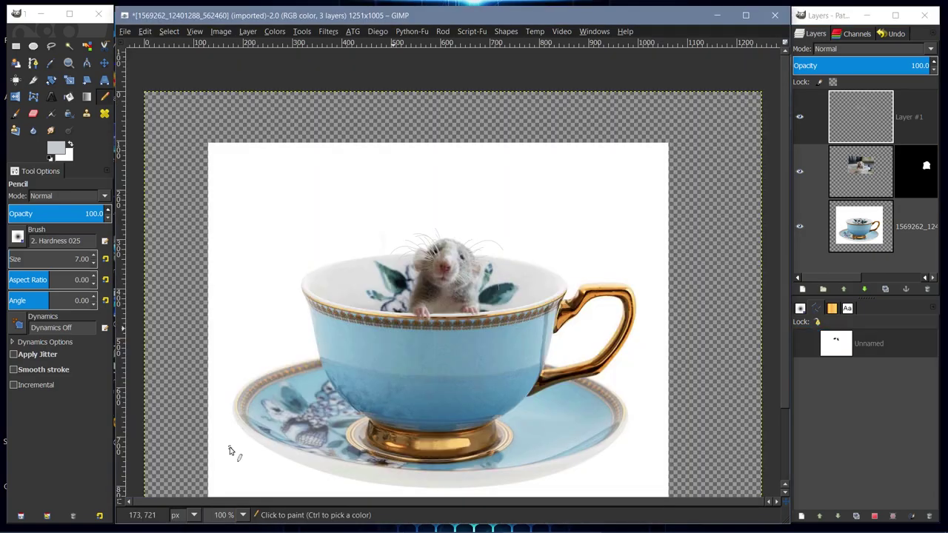
# Open the Gaussian Blur filter for the stroked whisker layer, with the image zoomed to 200%.
pyautogui.click(868, 109)
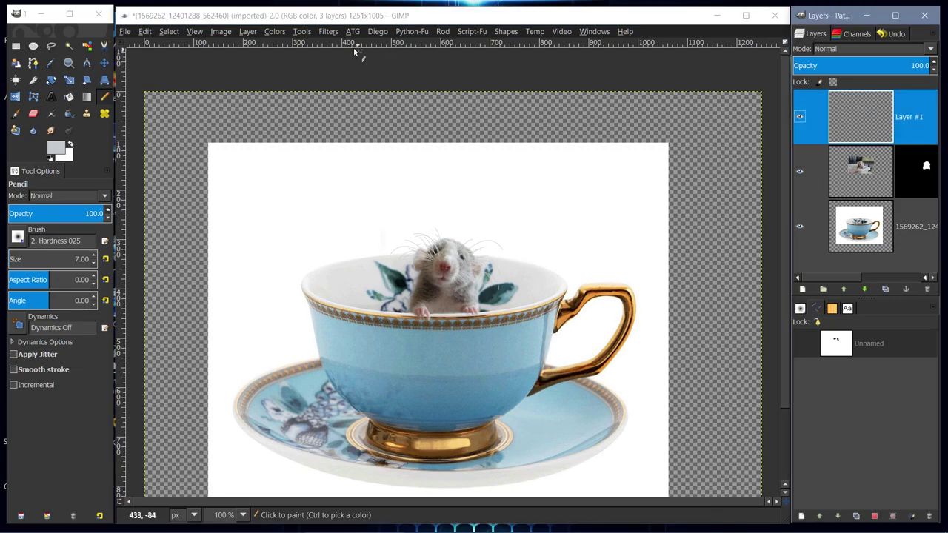
pyautogui.click(243, 516)
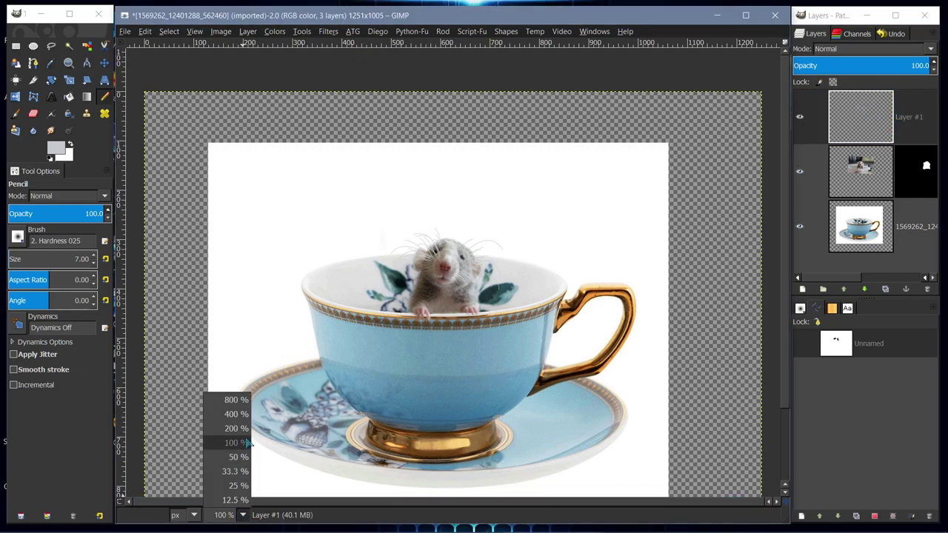
pyautogui.click(247, 438)
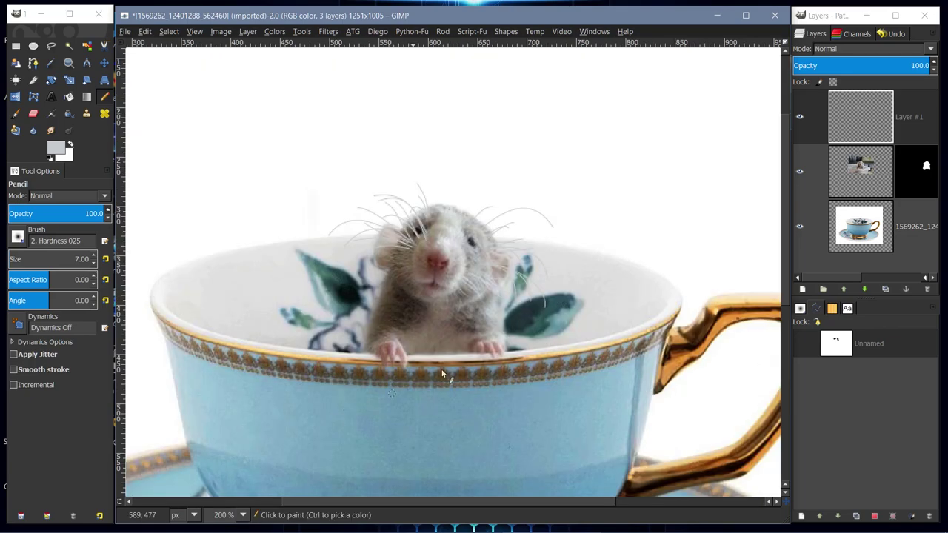
pyautogui.click(328, 31)
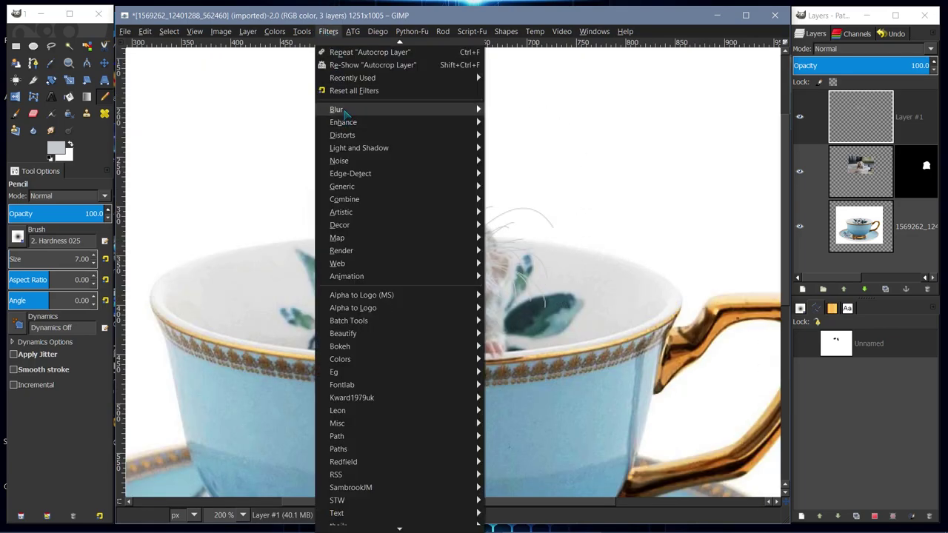
pyautogui.moveTo(429, 110)
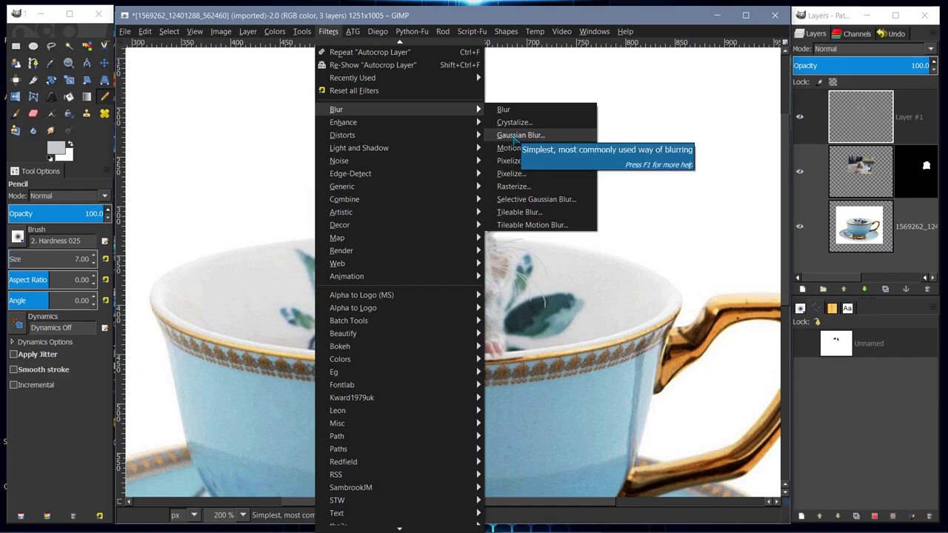
pyautogui.click(515, 136)
pyautogui.moveTo(519, 166); pyautogui.dragTo(651, 170)
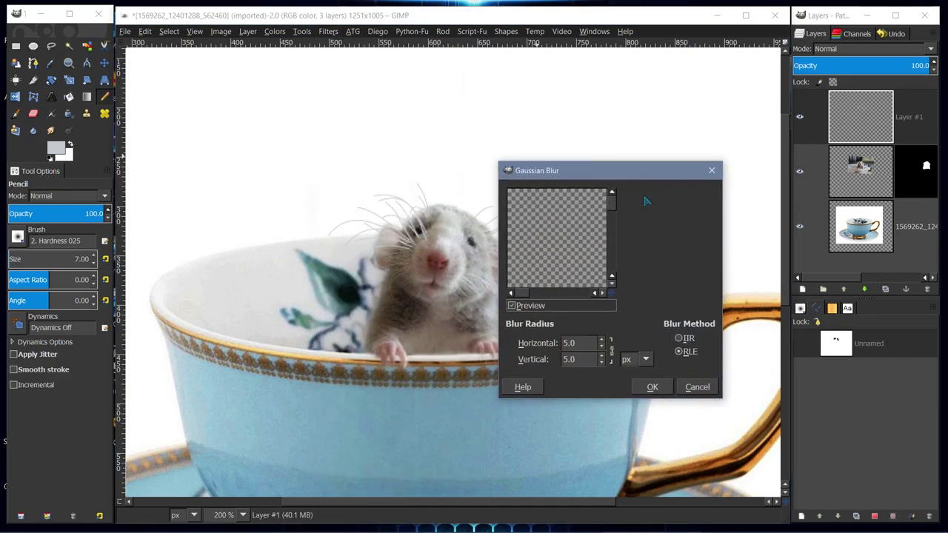
pyautogui.moveTo(614, 296); pyautogui.dragTo(630, 302)
# Bring the Gaussian Blur dialog back to the front and enlarge it so its preview frames the whiskers.
pyautogui.press('Escape')
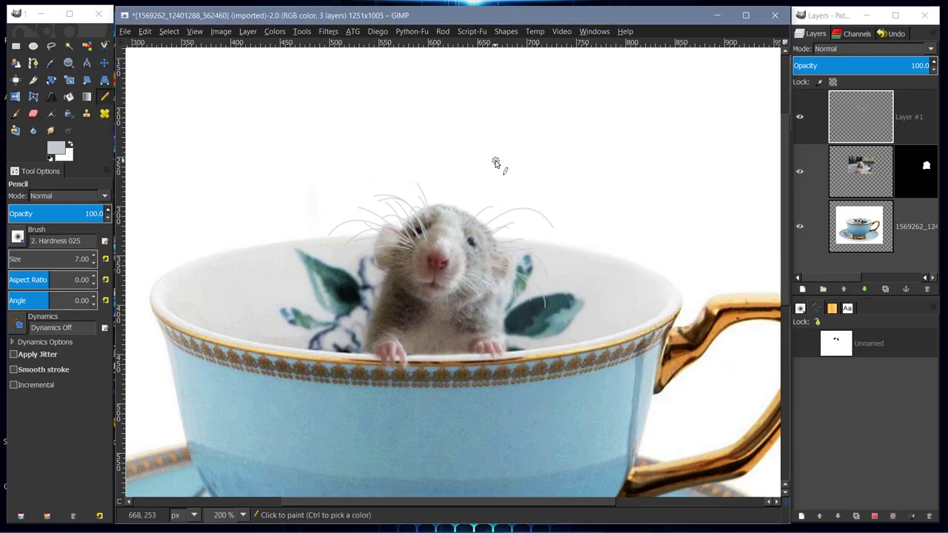
pyautogui.click(145, 31)
pyautogui.click(145, 32)
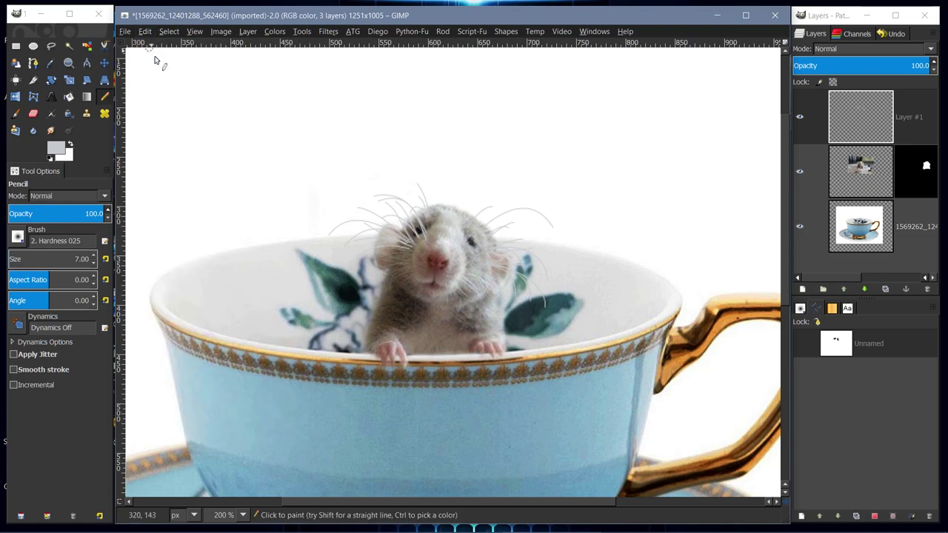
pyautogui.click(637, 523)
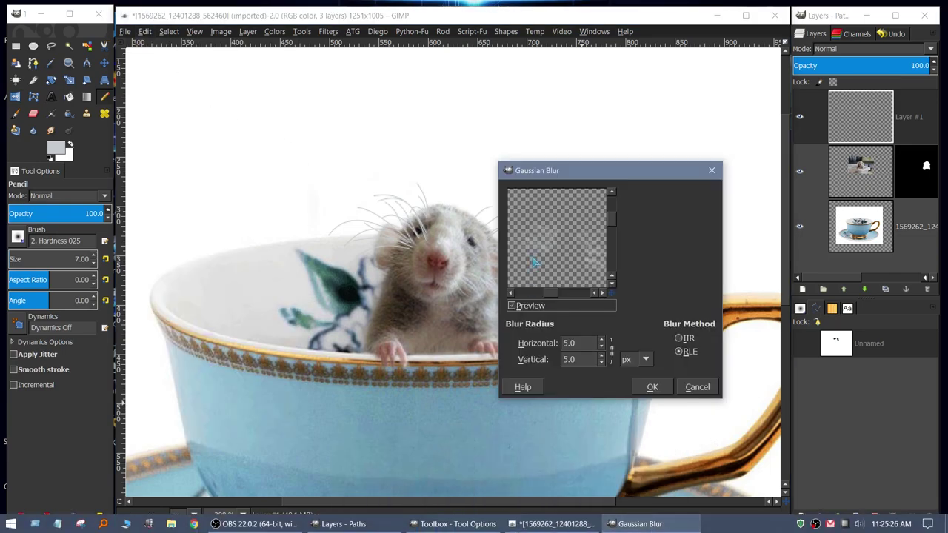
pyautogui.moveTo(495, 156); pyautogui.dragTo(264, 47)
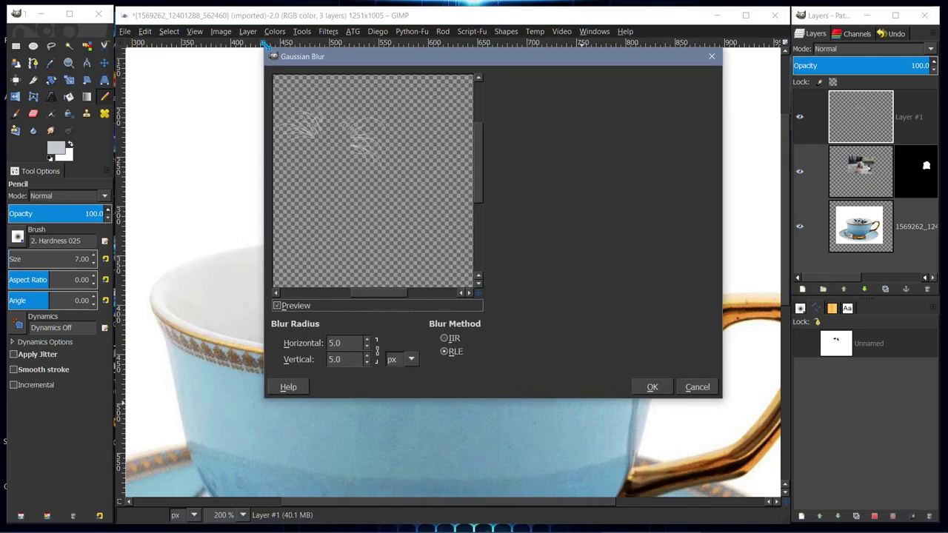
pyautogui.moveTo(341, 59); pyautogui.dragTo(348, 92)
pyautogui.moveTo(410, 326); pyautogui.dragTo(391, 326)
pyautogui.moveTo(486, 237); pyautogui.dragTo(487, 222)
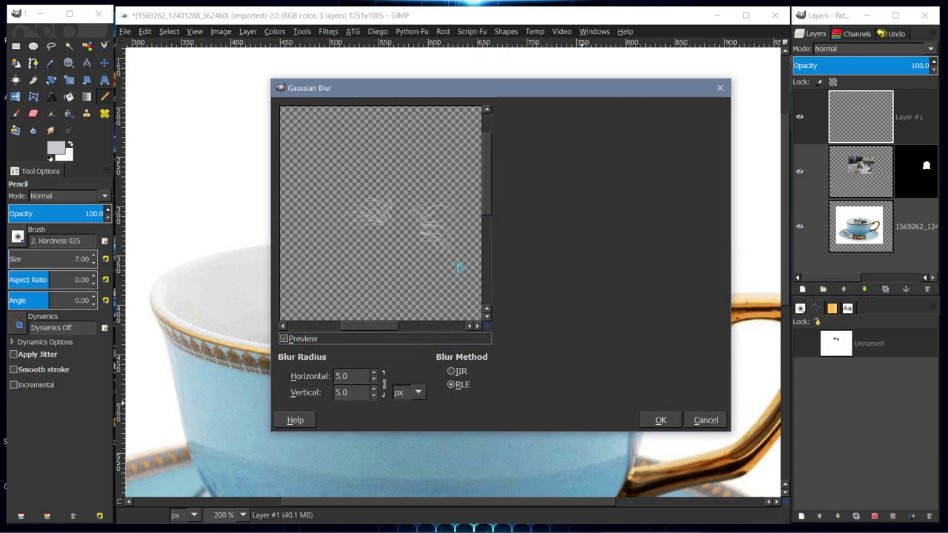
pyautogui.moveTo(387, 326); pyautogui.dragTo(396, 326)
# Apply the Gaussian Blur to the whiskers with a horizontal and vertical radius of 0.8 px, using the RLE method.
pyautogui.click(374, 396)
pyautogui.click(374, 397)
pyautogui.click(374, 396)
pyautogui.click(374, 396)
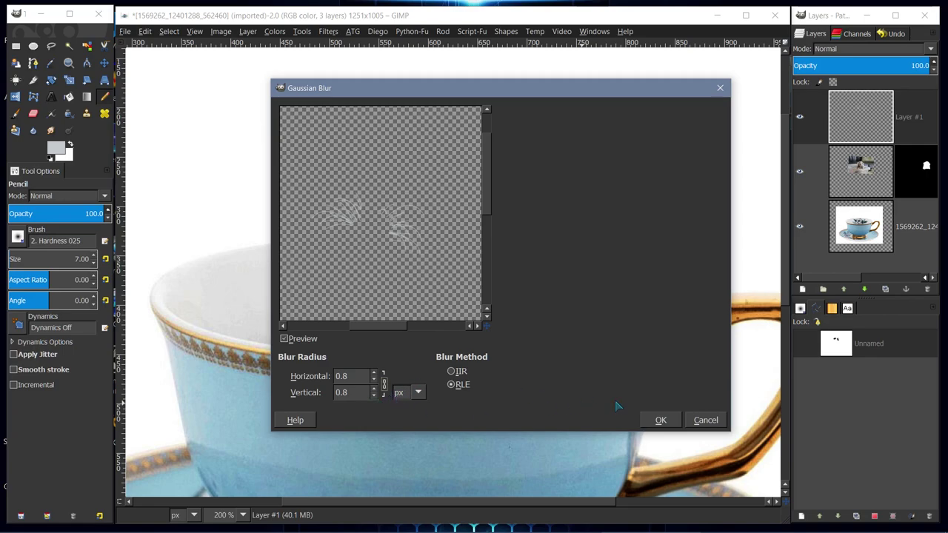
pyautogui.click(660, 421)
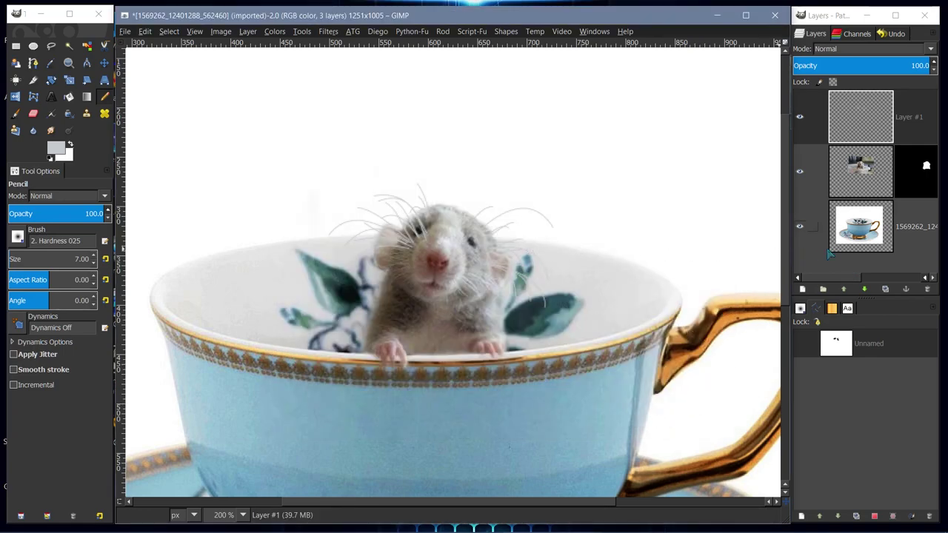
# Duplicate the blurred whisker layer and make the copy active.
pyautogui.click(862, 119)
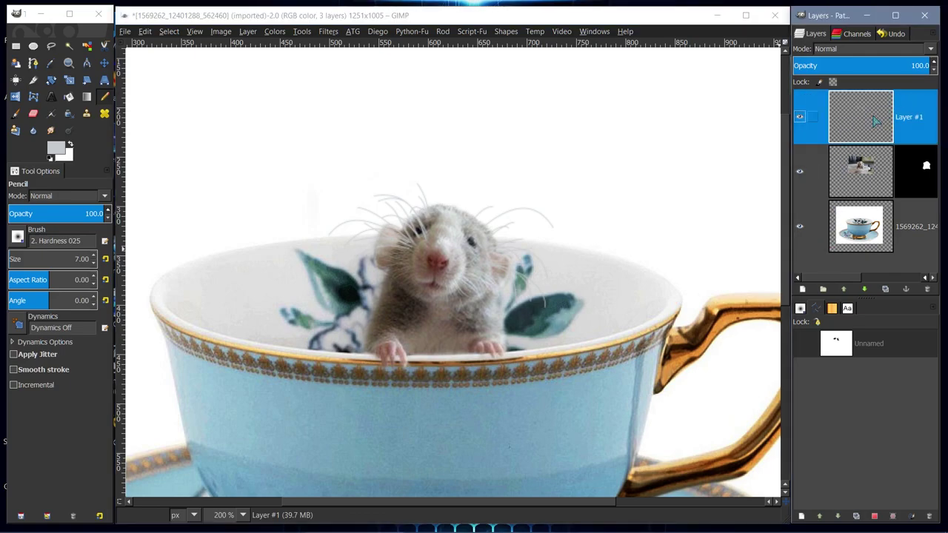
pyautogui.click(885, 289)
pyautogui.click(853, 115)
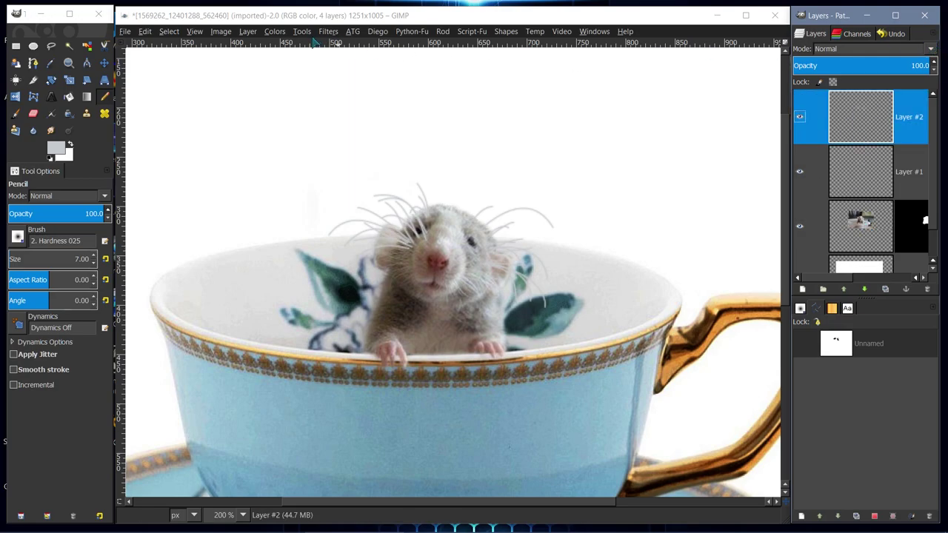
# Adjust the duplicated whisker layer with Hue-Saturation, setting Lightness to 35 and Saturation to 27.
pyautogui.click(274, 32)
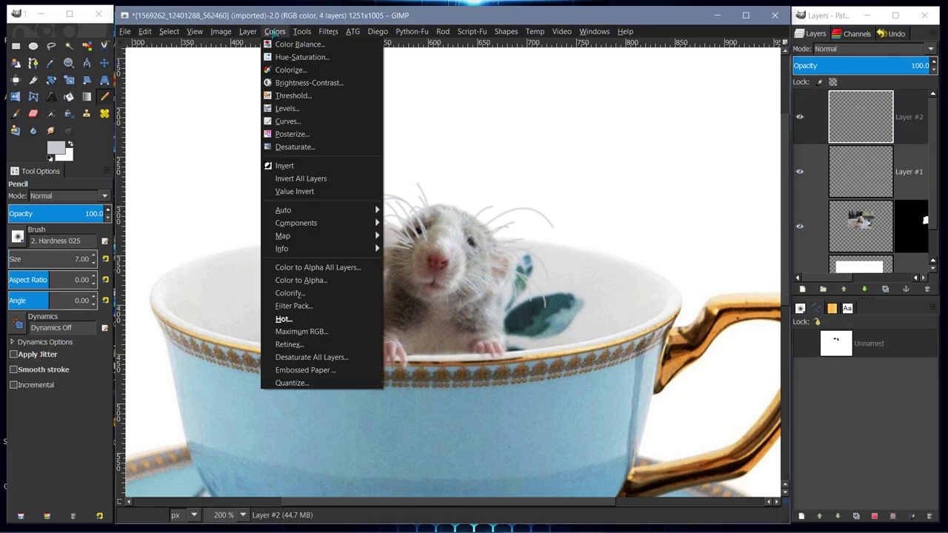
pyautogui.click(296, 57)
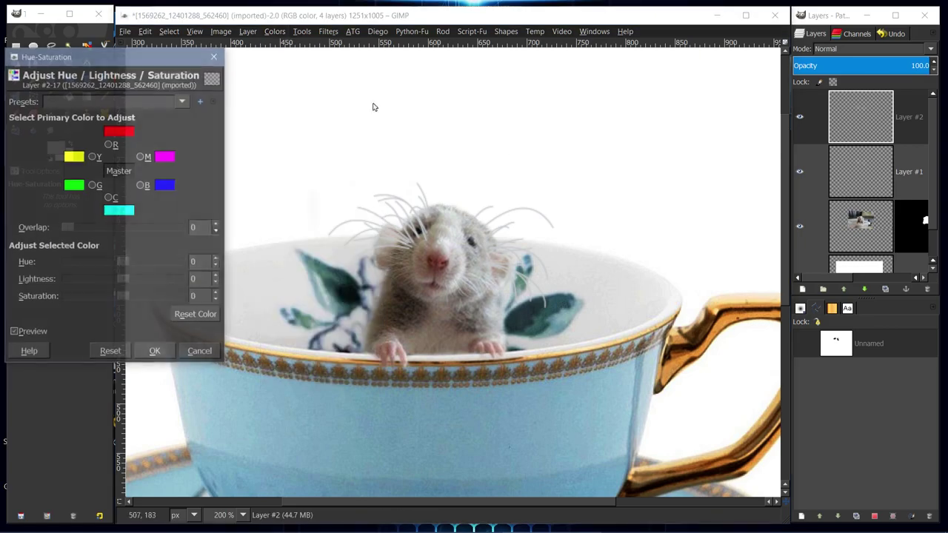
pyautogui.moveTo(138, 279)
pyautogui.mouseDown()
pyautogui.moveTo(109, 279)
pyautogui.moveTo(152, 279)
pyautogui.moveTo(143, 280)
pyautogui.mouseUp()
pyautogui.moveTo(134, 298); pyautogui.dragTo(137, 298)
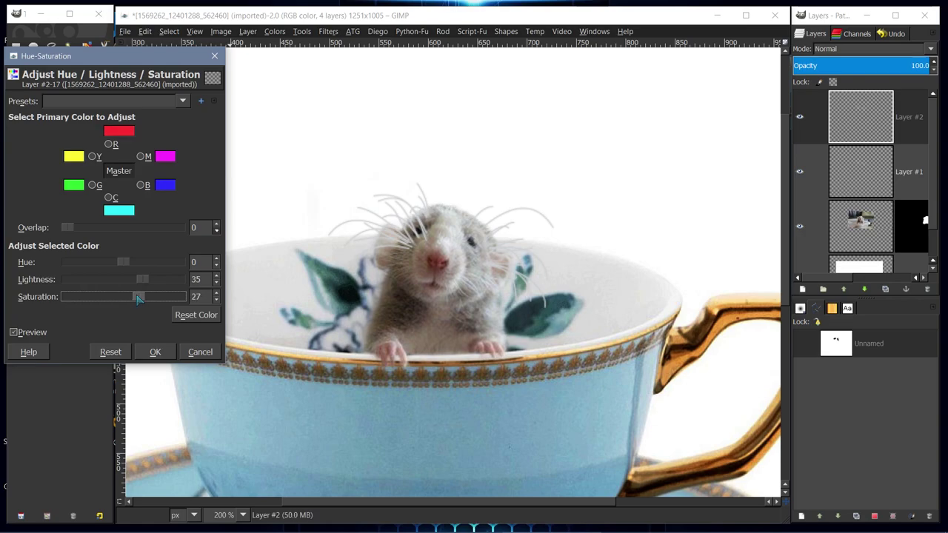
pyautogui.click(155, 353)
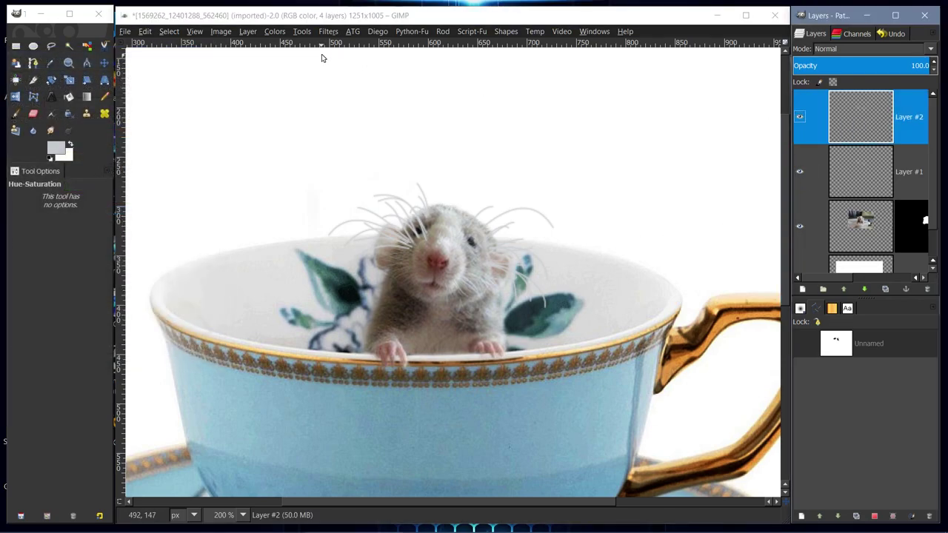
# Repeat the last Gaussian Blur on the duplicated whisker layer.
pyautogui.click(329, 31)
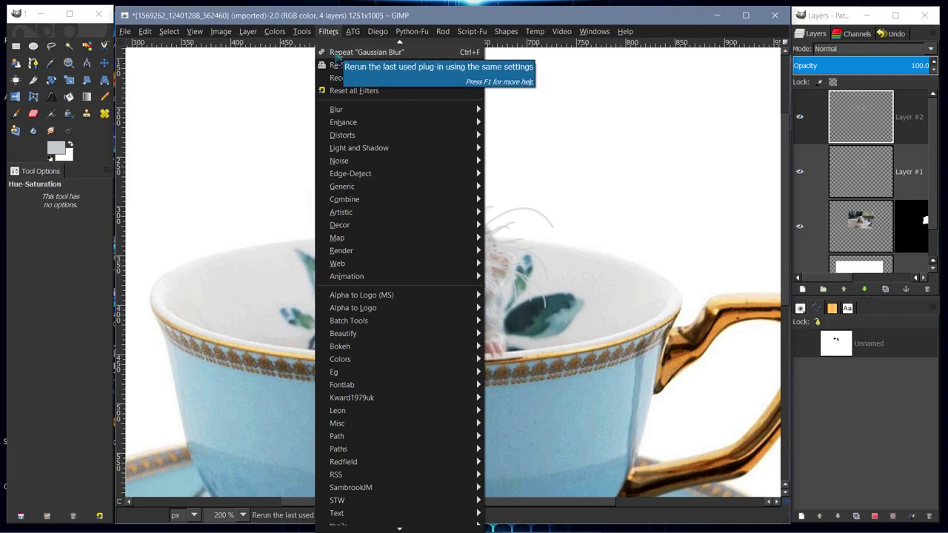
pyautogui.click(337, 54)
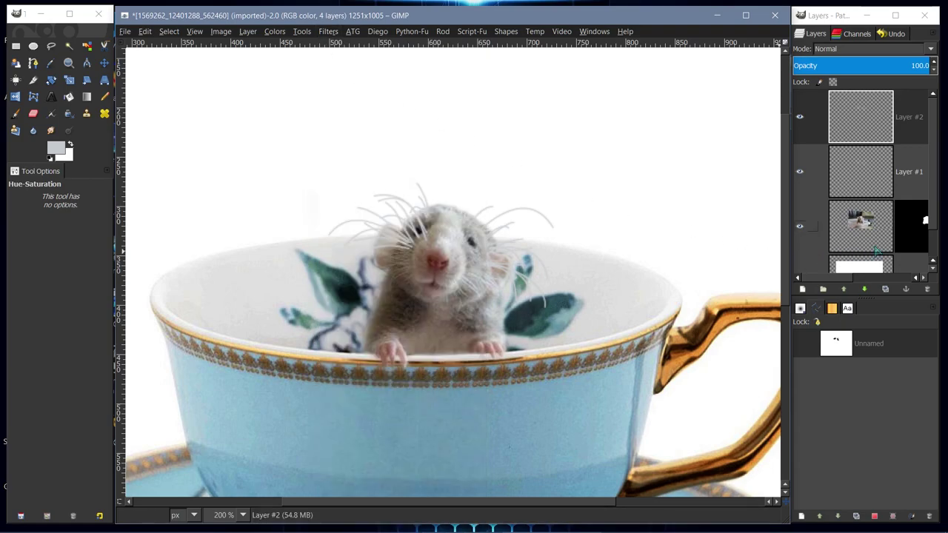
pyautogui.click(845, 129)
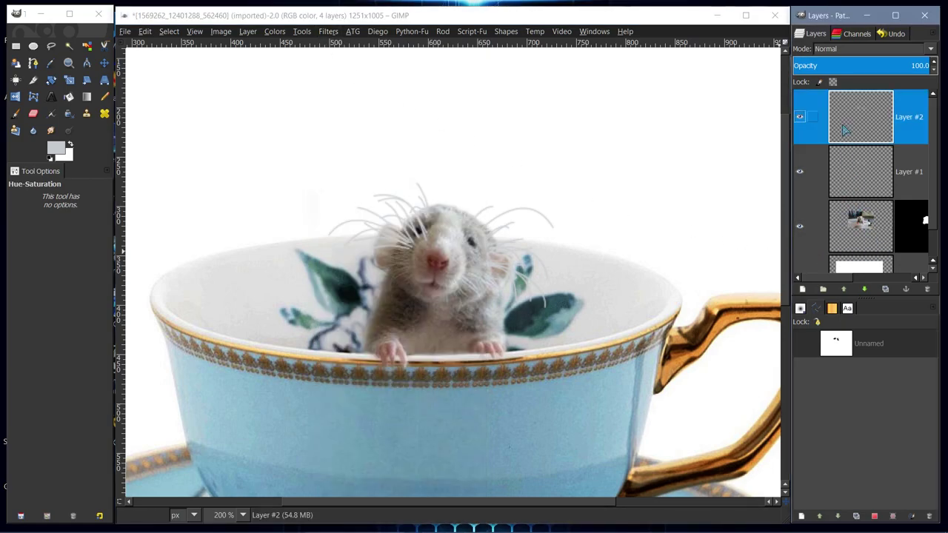
# Hide the duplicated whisker layer and reduce the original whisker layer's opacity to 59%.
pyautogui.click(871, 170)
pyautogui.click(800, 118)
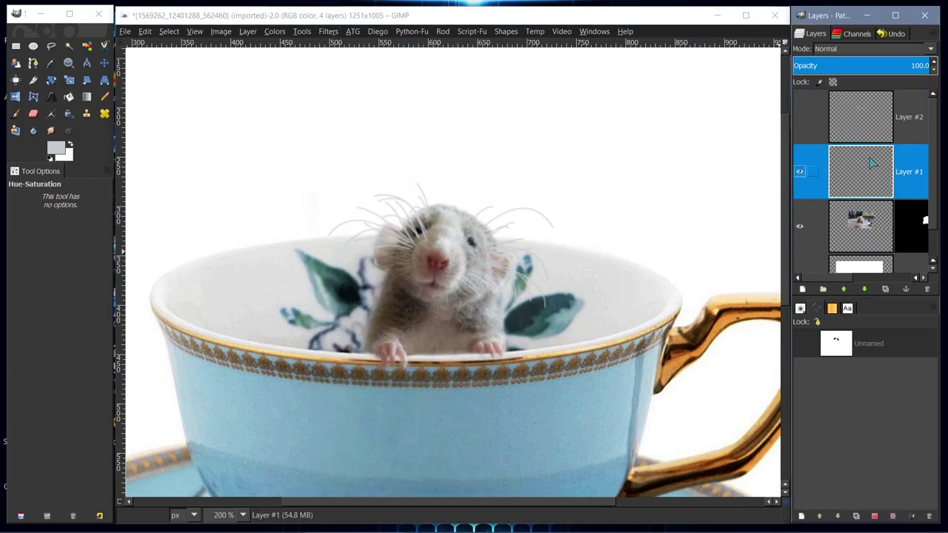
pyautogui.click(849, 120)
pyautogui.click(801, 118)
pyautogui.click(801, 119)
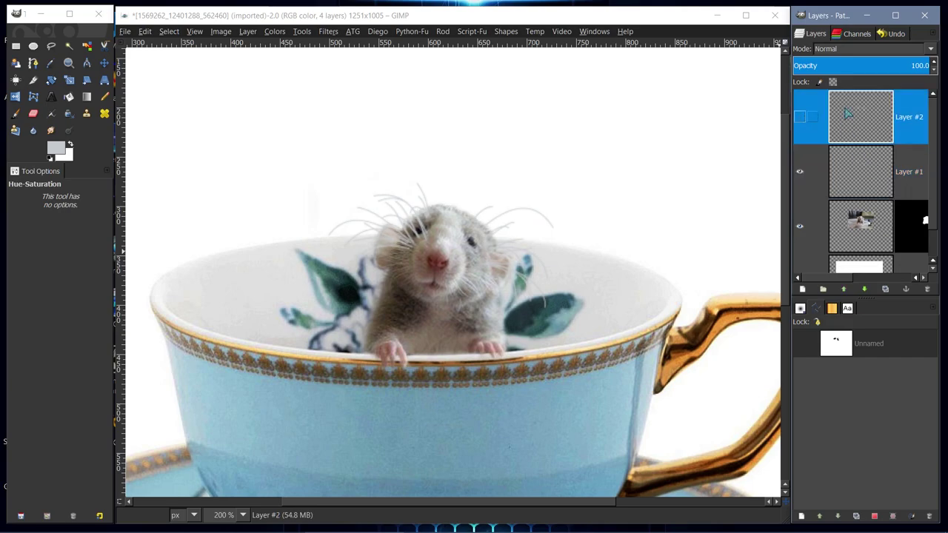
pyautogui.click(857, 170)
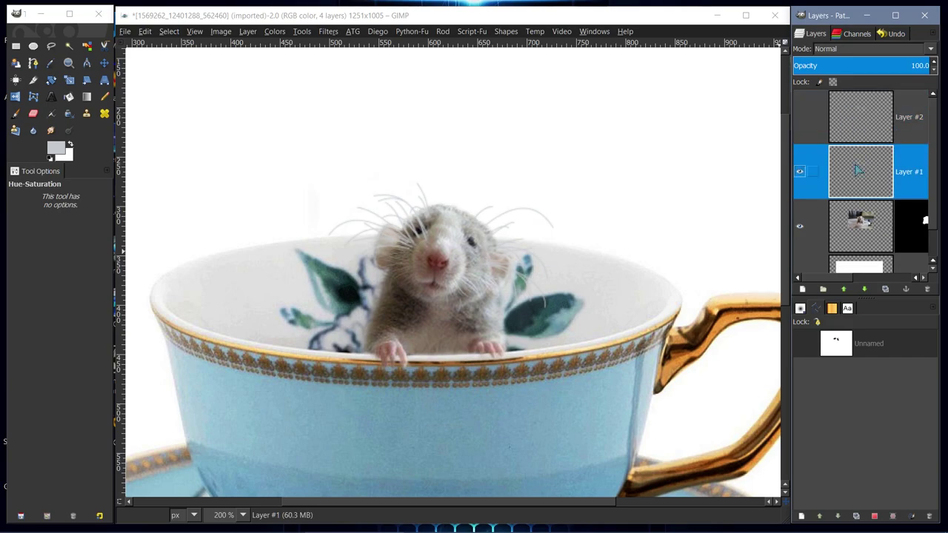
pyautogui.click(934, 70)
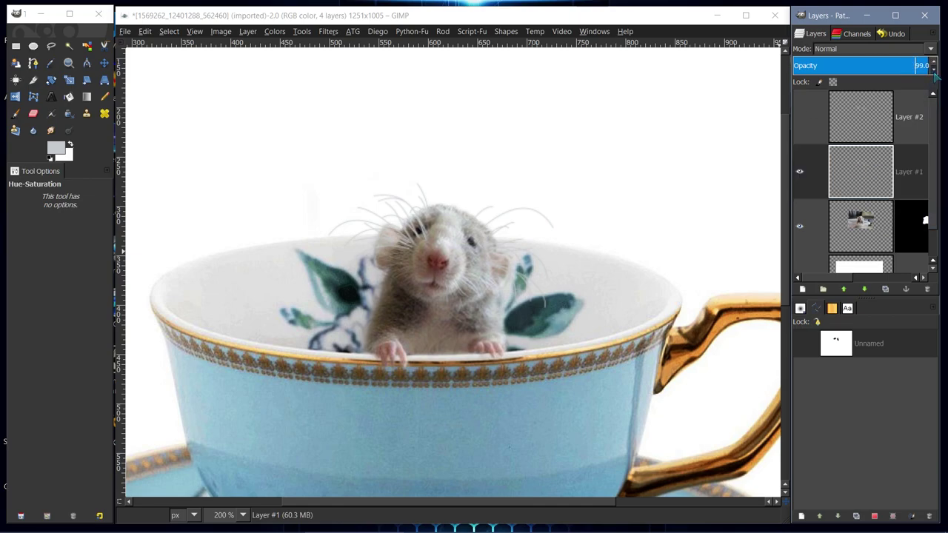
pyautogui.click(934, 70)
pyautogui.click(934, 71)
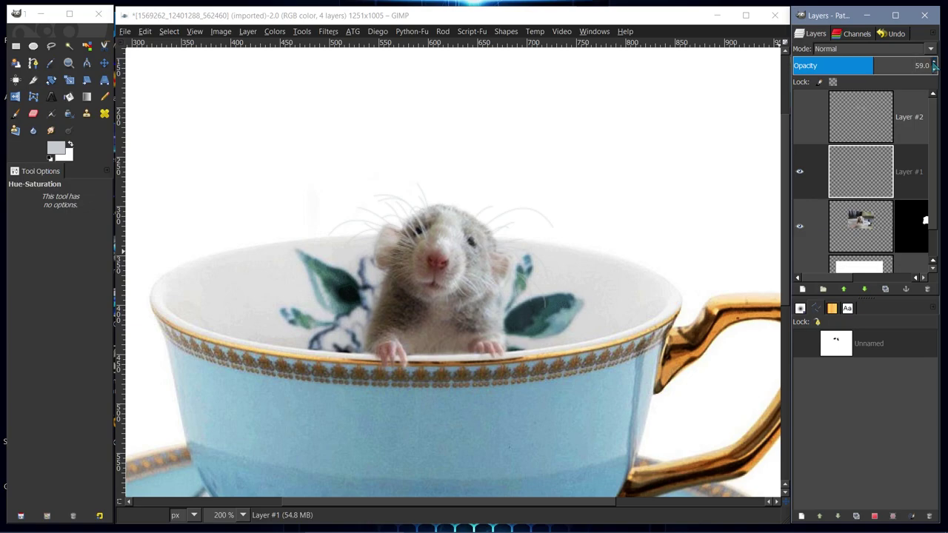
# Show the duplicated whisker layer, set its opacity to 50%, and compare both whisker layers before viewing the image at 100% zoom.
pyautogui.click(850, 135)
pyautogui.click(799, 117)
pyautogui.moveTo(936, 71); pyautogui.dragTo(936, 71)
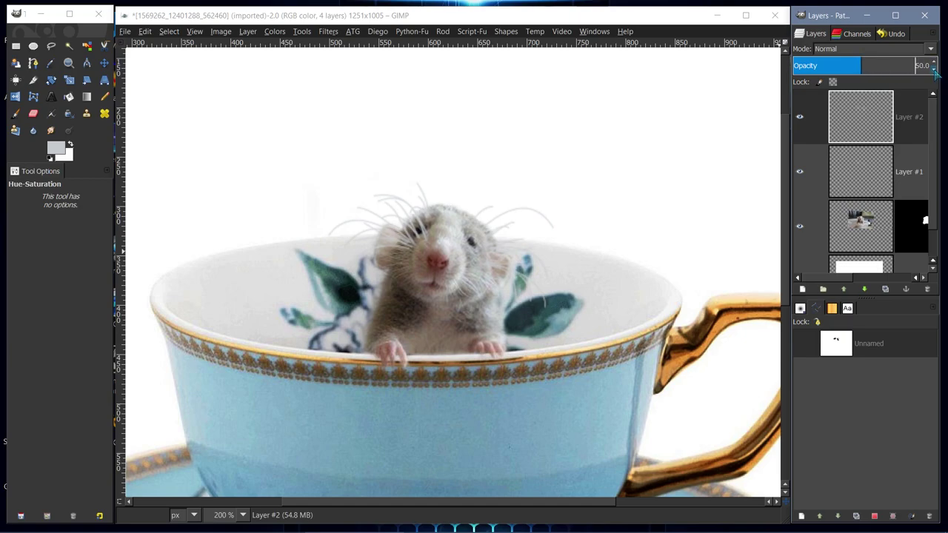
pyautogui.click(800, 120)
pyautogui.click(800, 173)
pyautogui.click(801, 172)
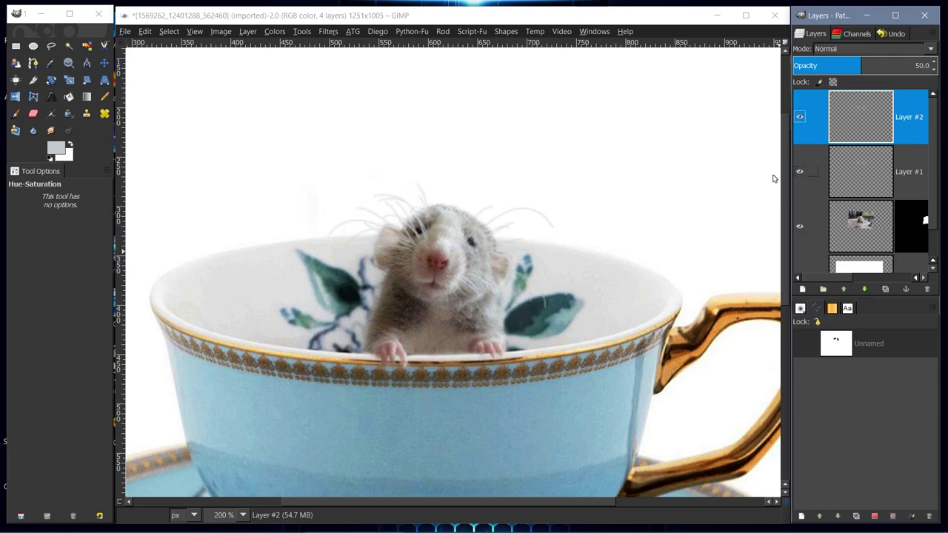
pyautogui.click(243, 515)
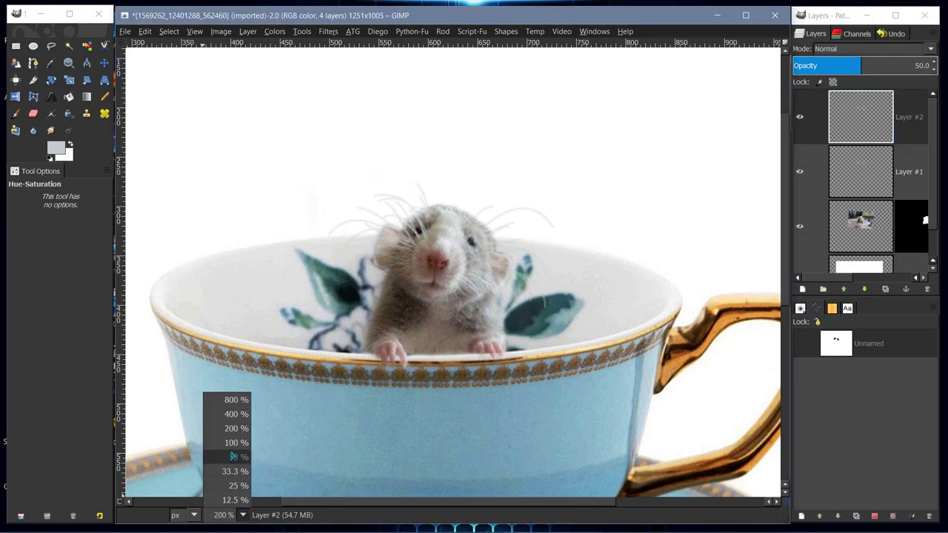
pyautogui.click(230, 448)
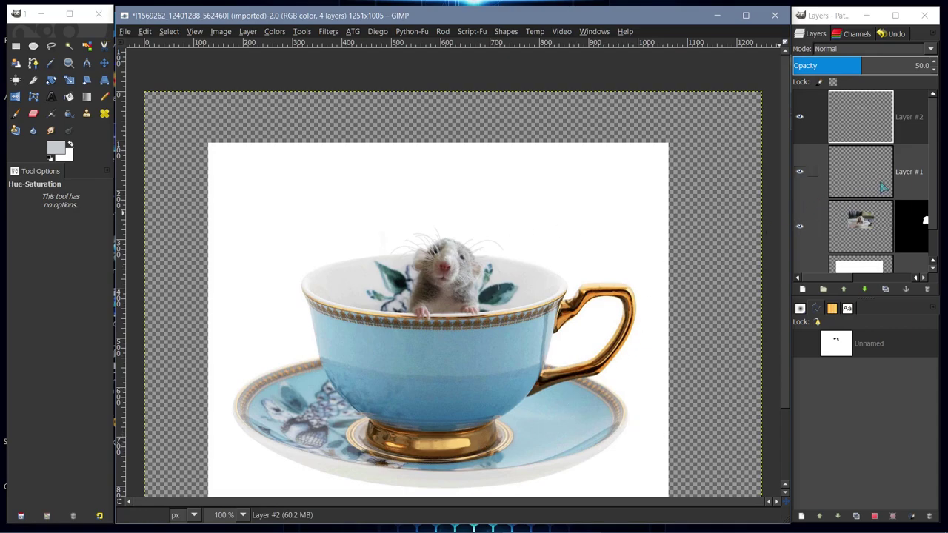
# Make the teacup photo layer the active layer.
pyautogui.scroll(-1, 882, 187)
pyautogui.click(858, 245)
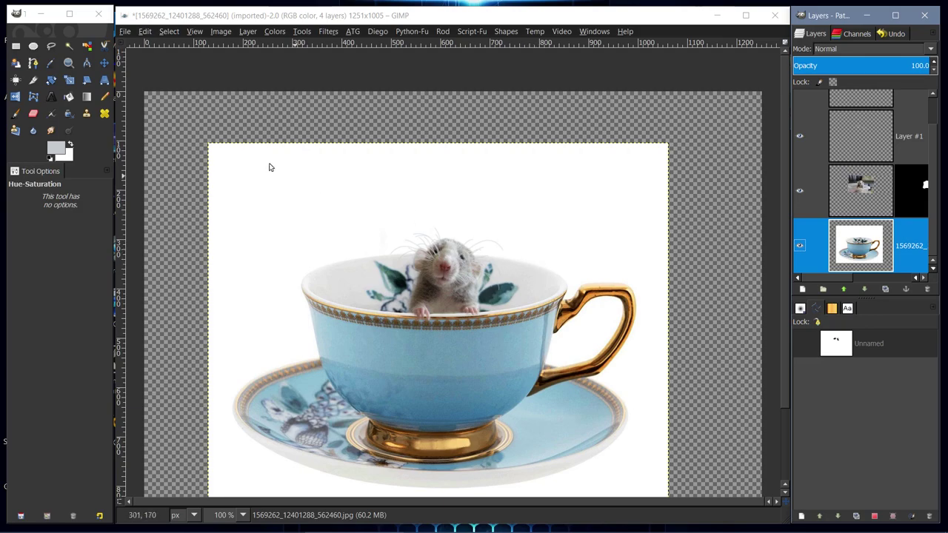
pyautogui.click(32, 45)
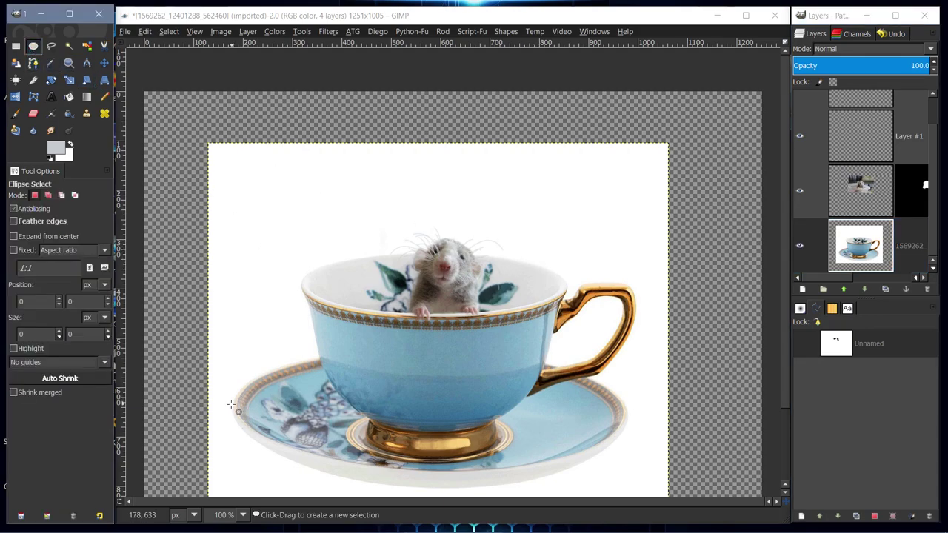
pyautogui.moveTo(231, 404); pyautogui.dragTo(628, 429)
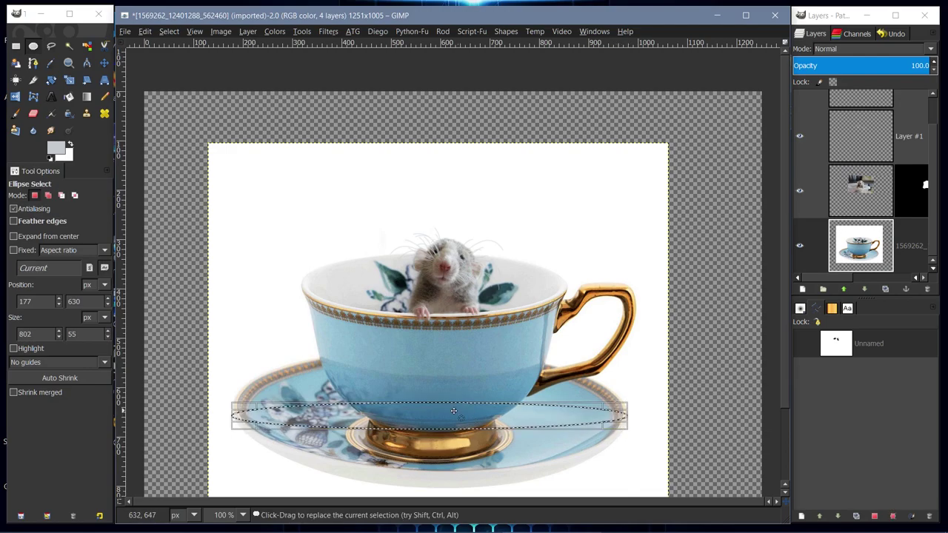
pyautogui.moveTo(442, 404); pyautogui.dragTo(447, 356)
pyautogui.moveTo(443, 423); pyautogui.dragTo(448, 478)
pyautogui.moveTo(434, 374); pyautogui.dragTo(429, 366)
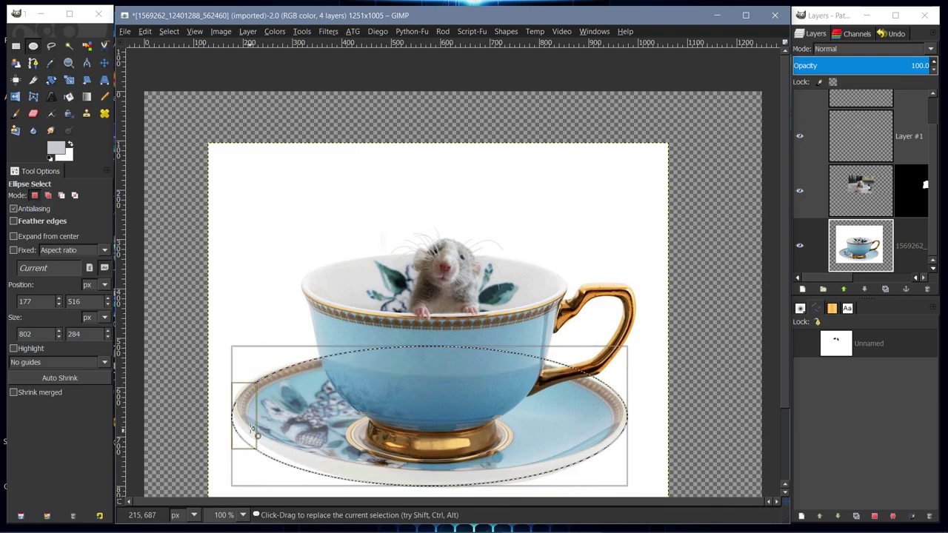
pyautogui.moveTo(242, 416); pyautogui.dragTo(242, 416)
pyautogui.moveTo(419, 361); pyautogui.dragTo(417, 353)
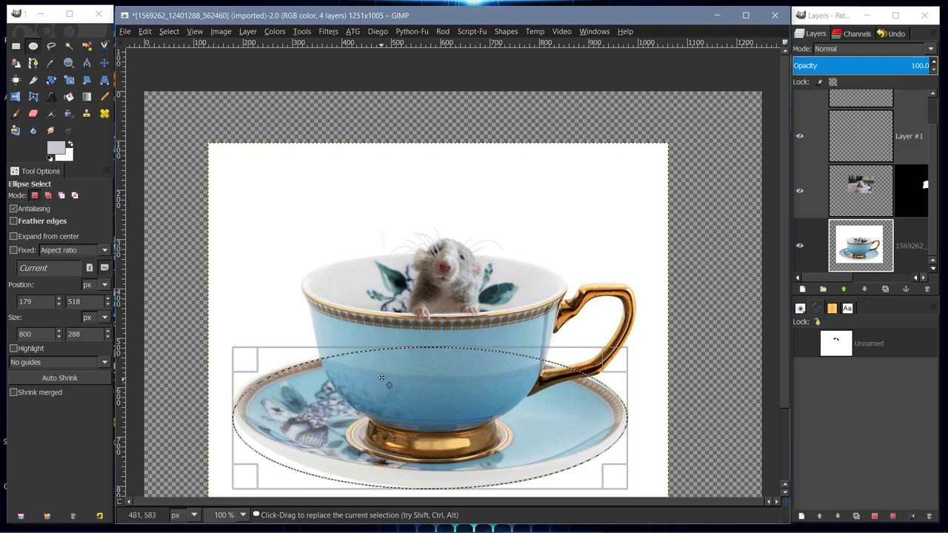
pyautogui.moveTo(381, 368); pyautogui.dragTo(378, 351)
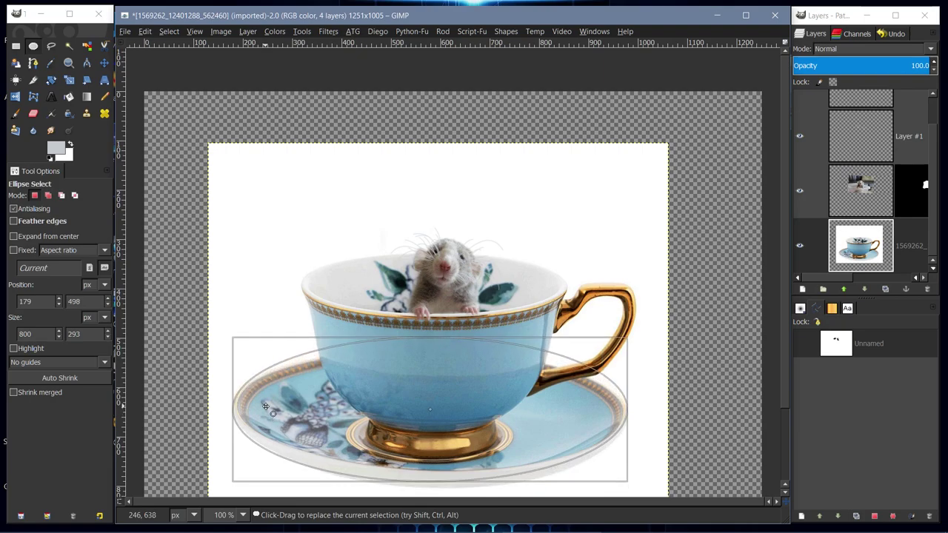
pyautogui.moveTo(454, 353); pyautogui.dragTo(455, 355)
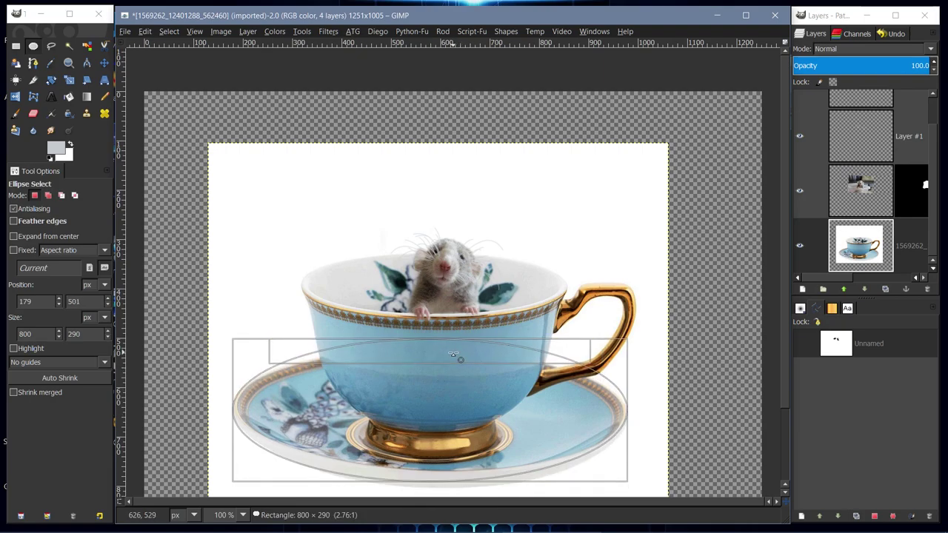
pyautogui.moveTo(454, 460); pyautogui.dragTo(454, 471)
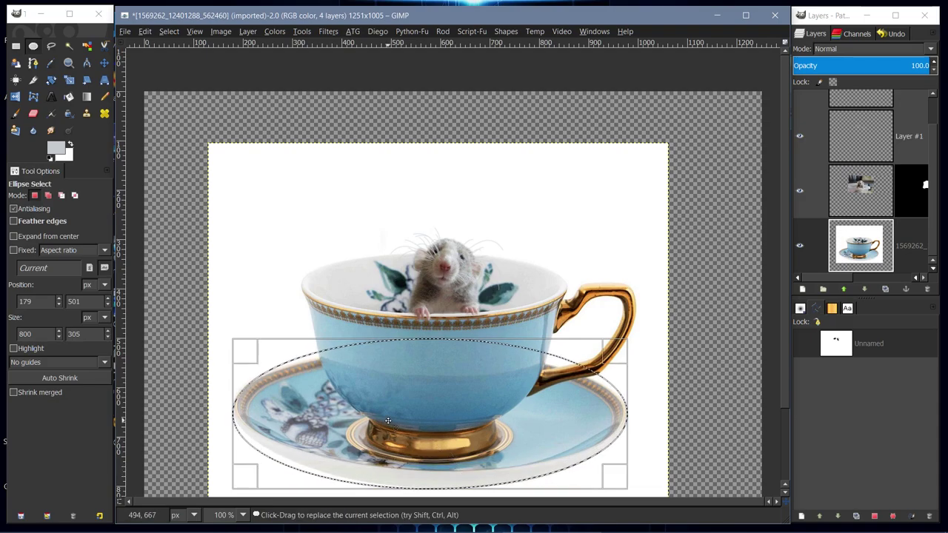
pyautogui.click(168, 31)
pyautogui.click(178, 58)
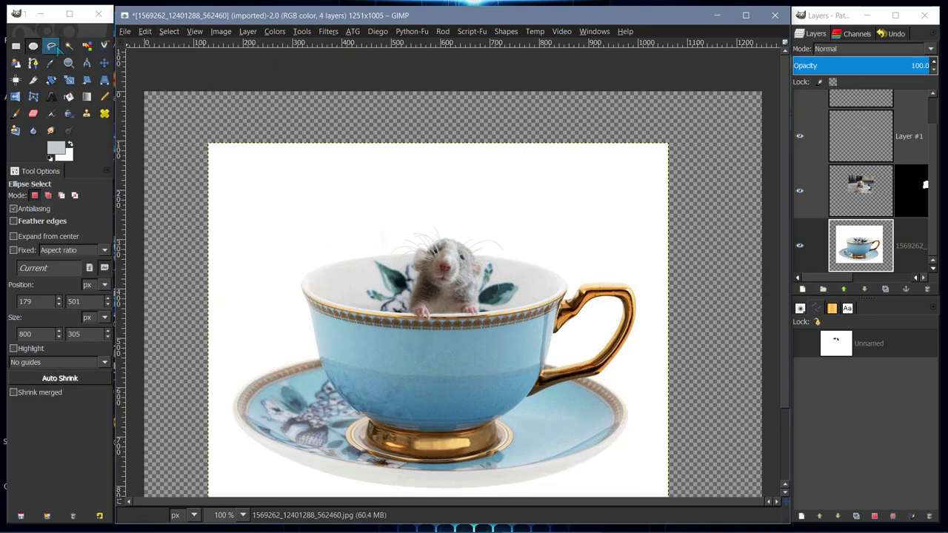
# Start a path between the two points where cup and saucer meet, bend it downward, and insert an anchor at the saucer's lowest edge.
pyautogui.click(32, 63)
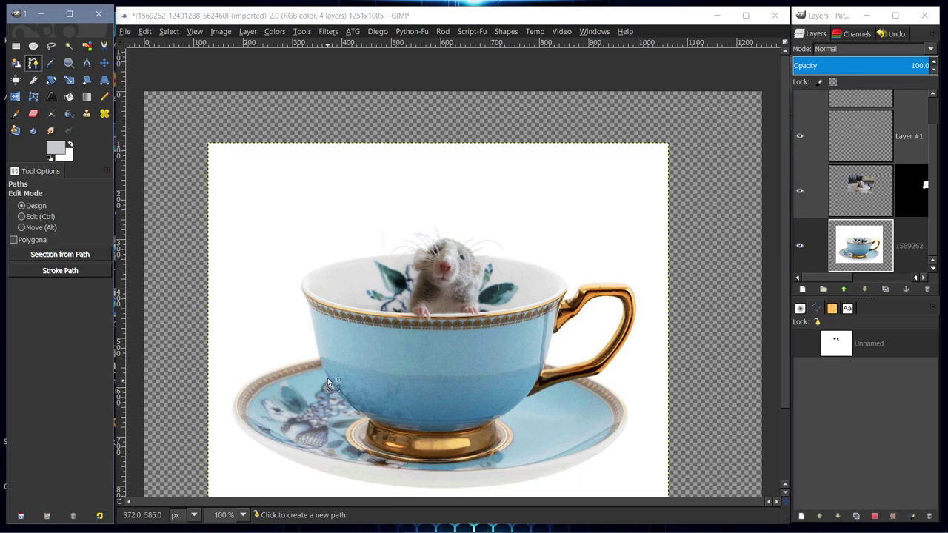
pyautogui.click(321, 360)
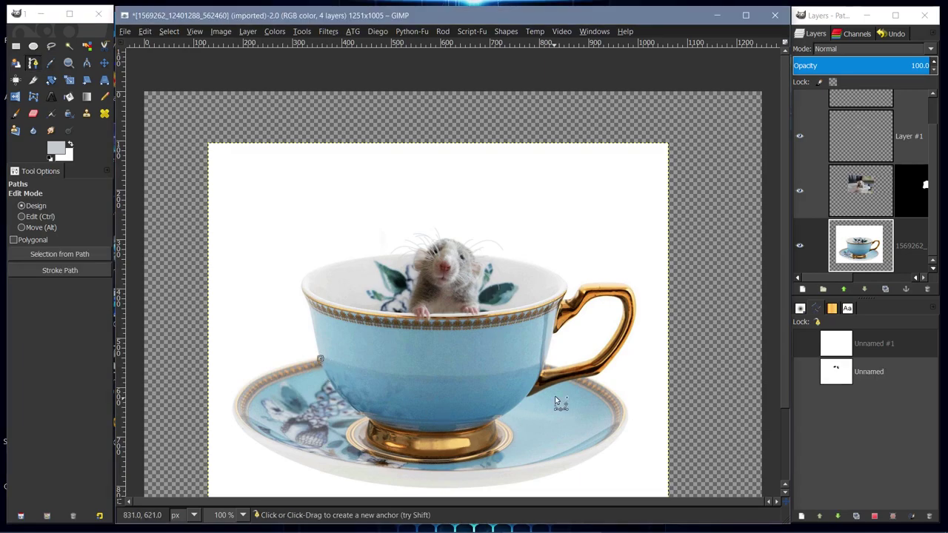
pyautogui.click(544, 366)
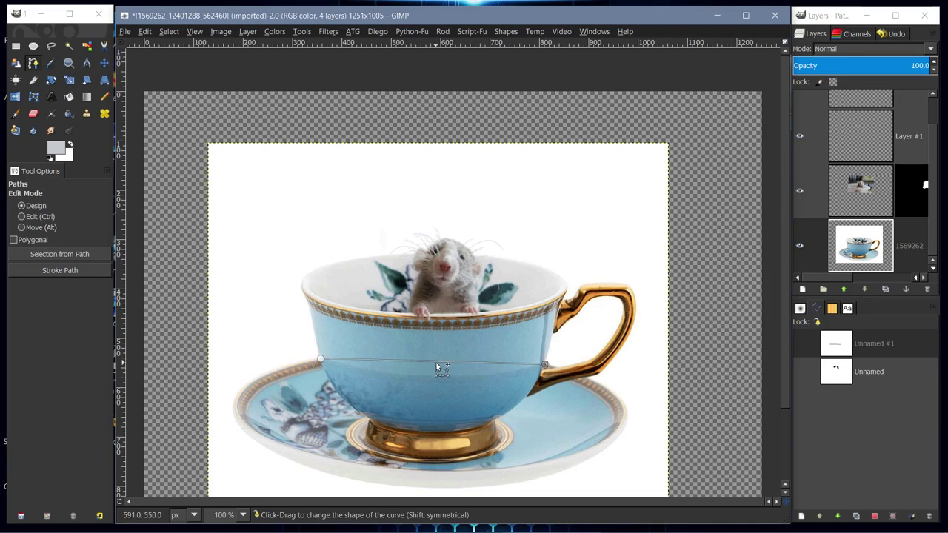
pyautogui.moveTo(436, 363); pyautogui.dragTo(440, 490)
pyautogui.press('ctrl')
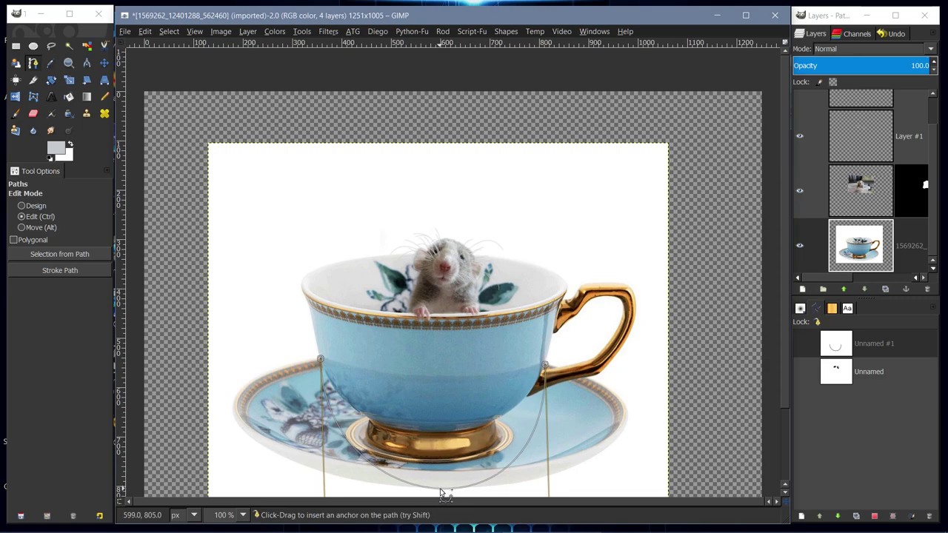
pyautogui.keyDown('ctrl'); pyautogui.click(441, 491); pyautogui.keyUp('ctrl')
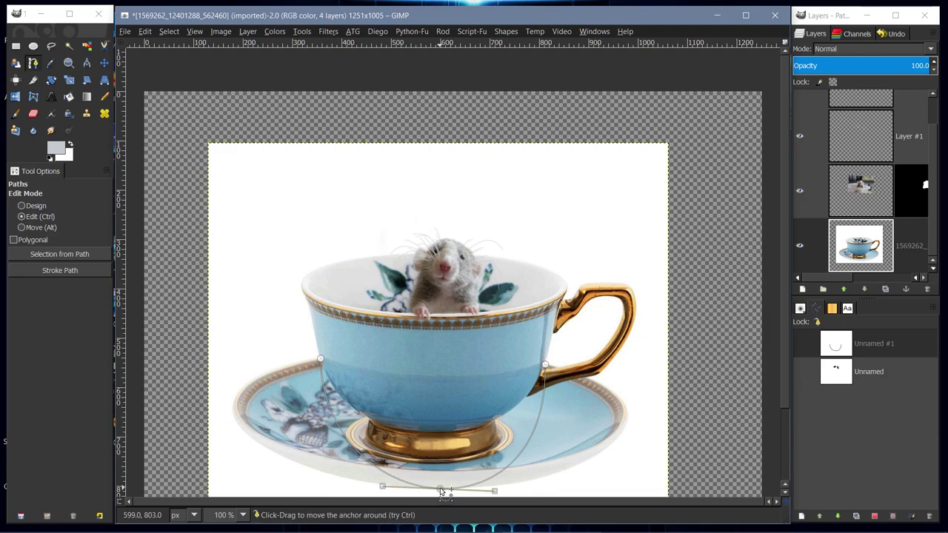
# Adjust the path's curve handles so it follows the saucer's outer edge on both sides.
pyautogui.moveTo(441, 491); pyautogui.dragTo(441, 491)
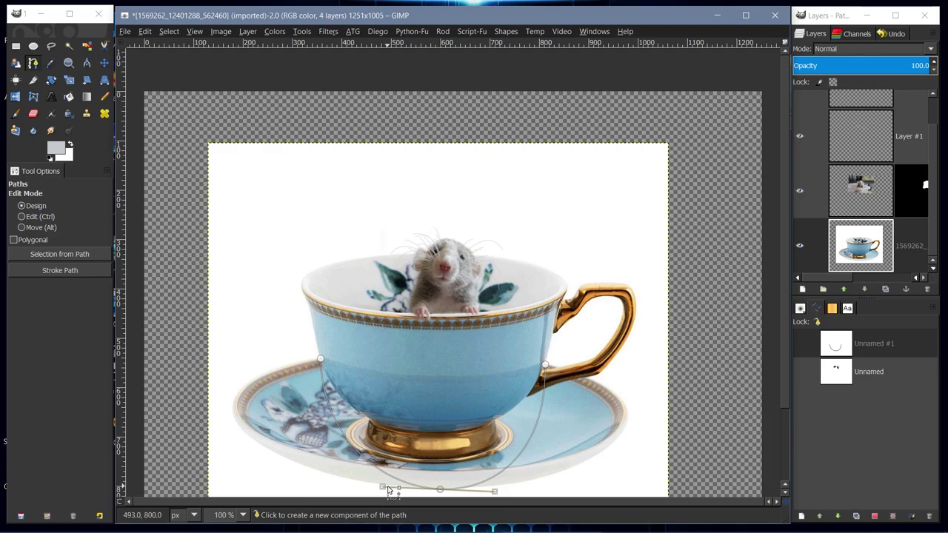
pyautogui.moveTo(366, 488); pyautogui.dragTo(273, 486)
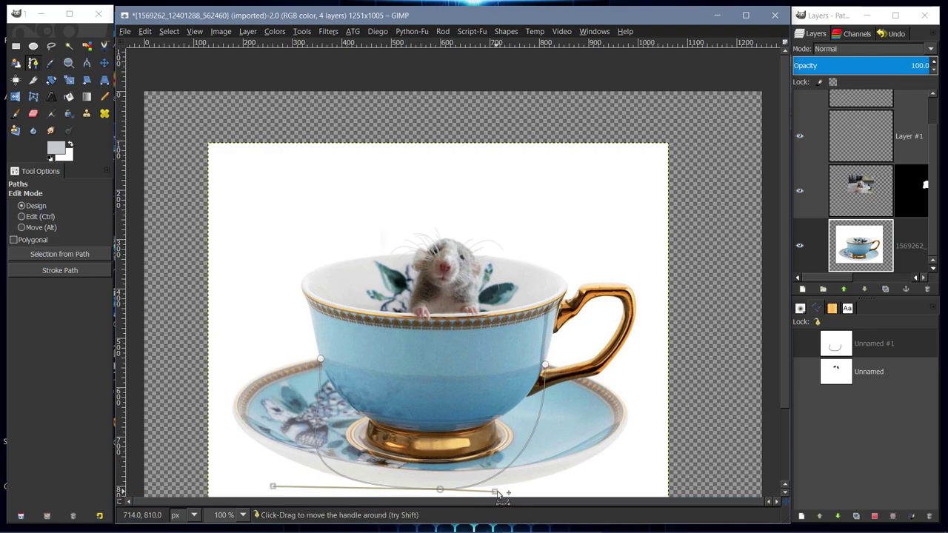
pyautogui.moveTo(494, 491); pyautogui.dragTo(627, 484)
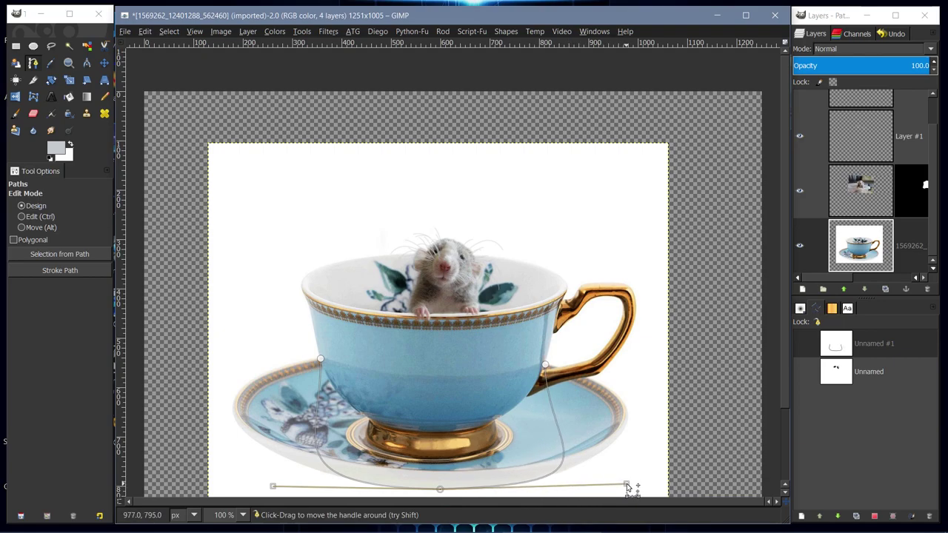
pyautogui.moveTo(546, 367); pyautogui.dragTo(695, 396)
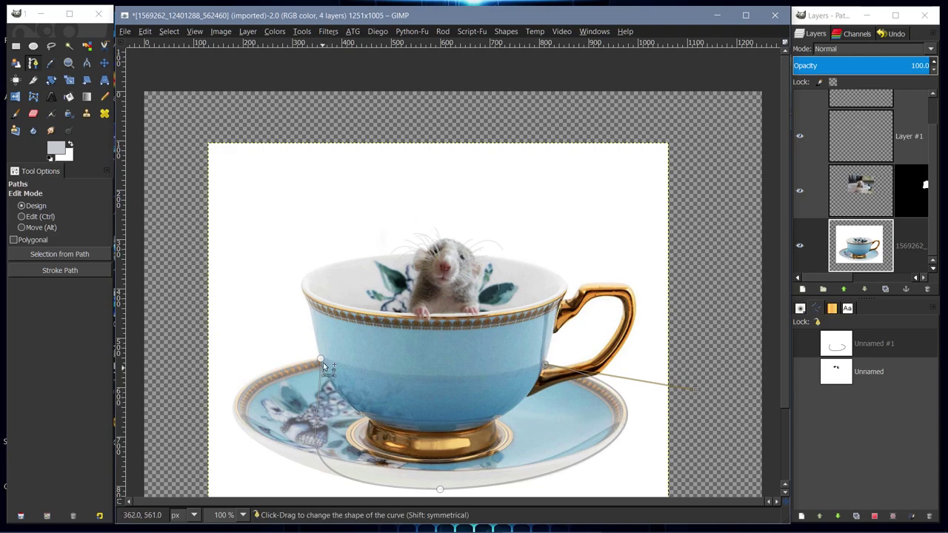
pyautogui.click(323, 358)
pyautogui.moveTo(324, 413); pyautogui.dragTo(138, 390)
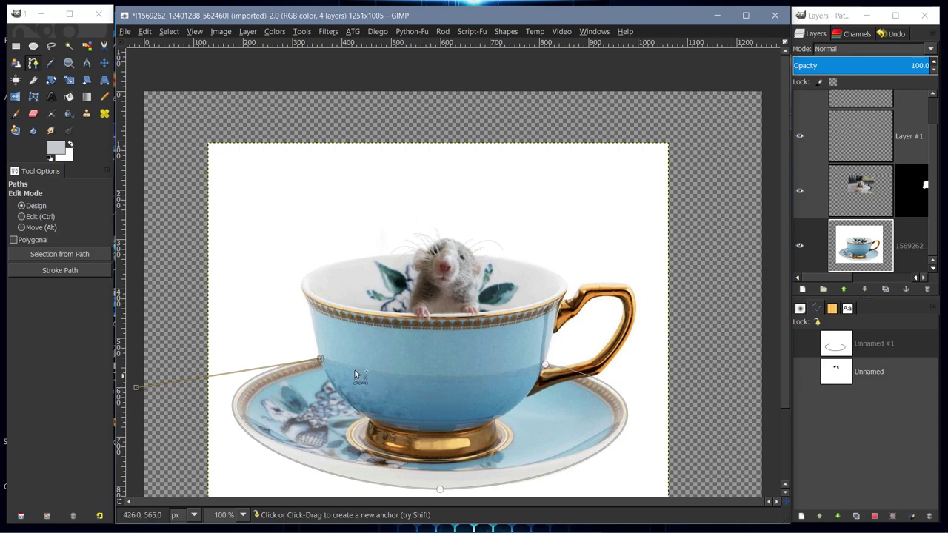
pyautogui.click(545, 365)
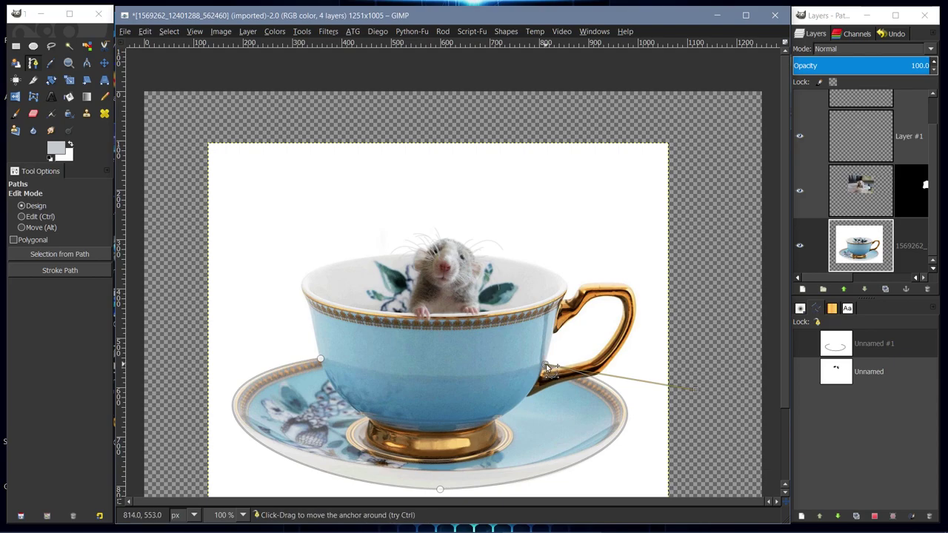
# Extend the path with anchors at both ends of the cup's rim and close it at the handleless side of the saucer.
pyautogui.click(567, 288)
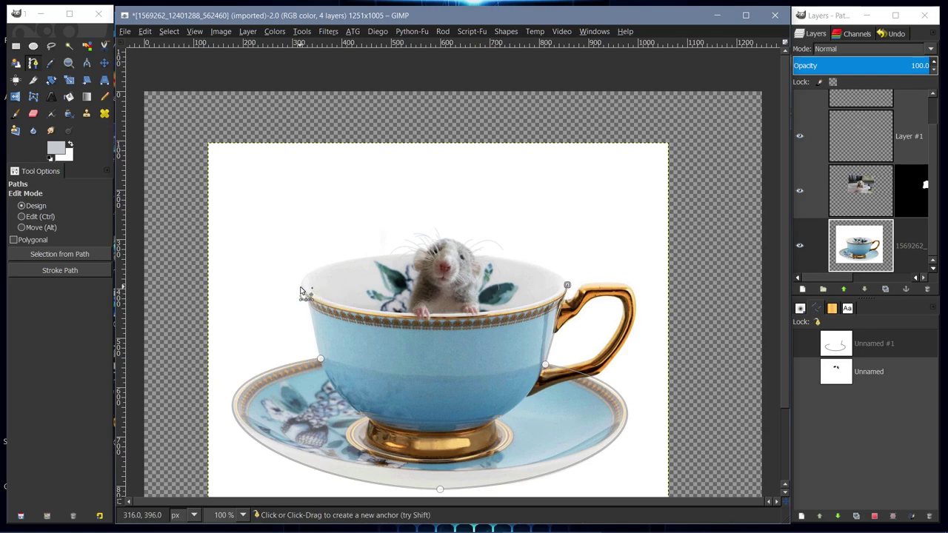
pyautogui.click(300, 285)
pyautogui.press('ctrl')
pyautogui.moveTo(320, 361); pyautogui.dragTo(135, 387)
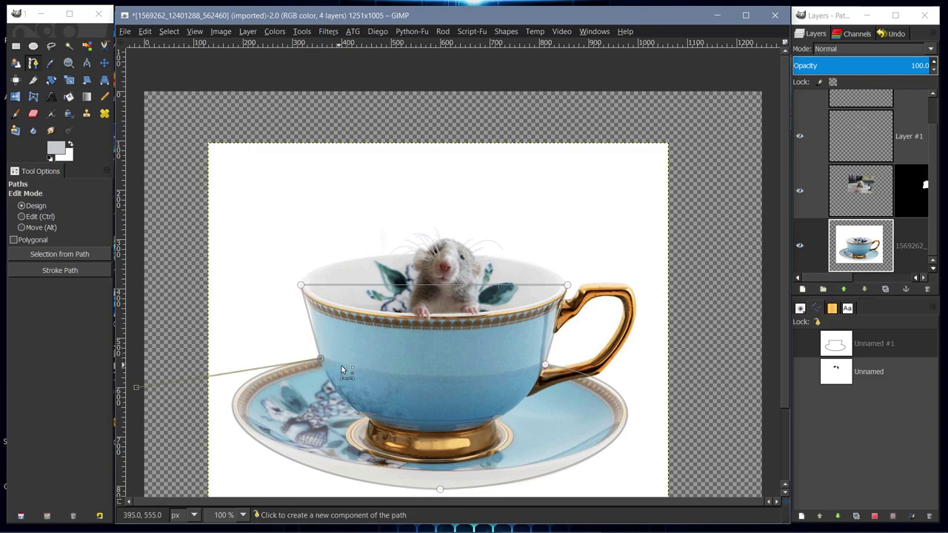
# Curve the path's upper segment along the cup's back rim and refine the handles of both rim anchors.
pyautogui.moveTo(442, 285); pyautogui.dragTo(442, 251)
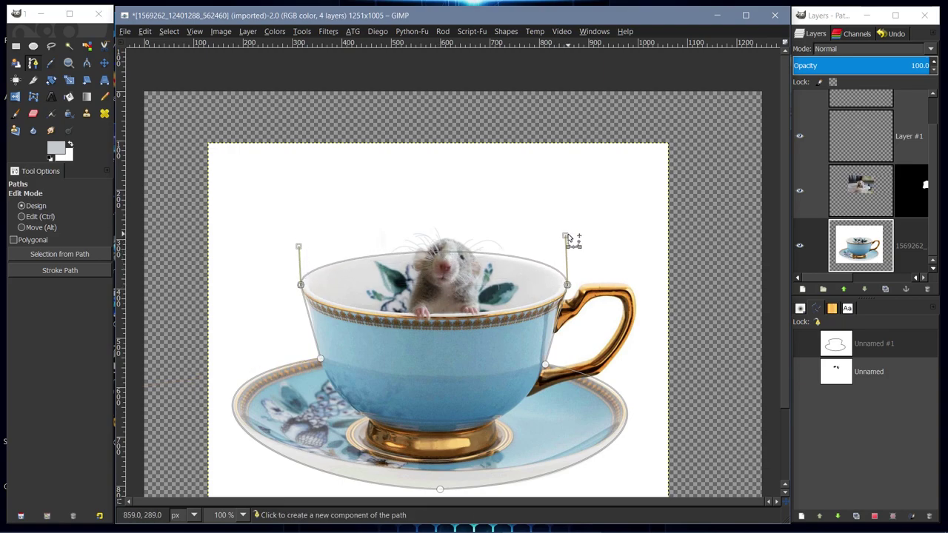
pyautogui.moveTo(567, 238); pyautogui.dragTo(548, 238)
pyautogui.moveTo(304, 249); pyautogui.dragTo(318, 245)
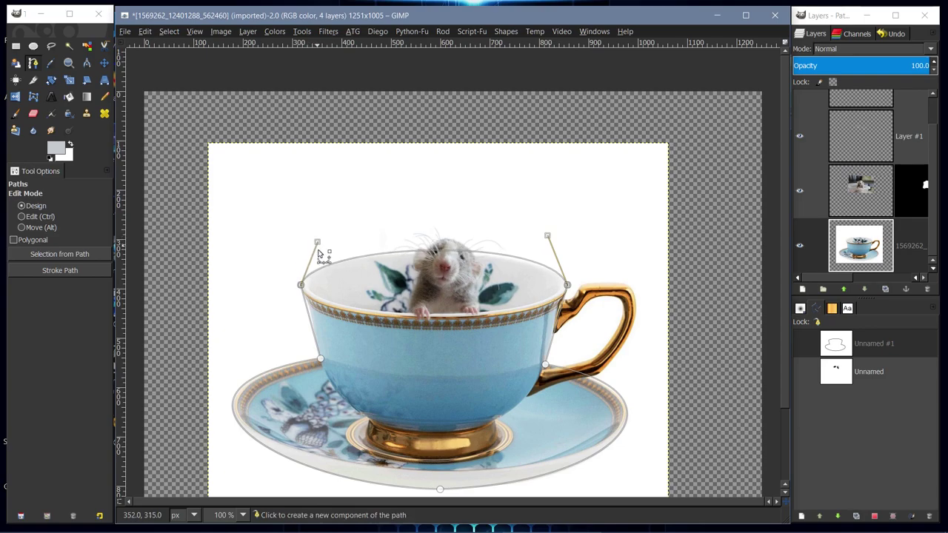
pyautogui.click(304, 294)
pyautogui.moveTo(305, 298); pyautogui.dragTo(326, 303)
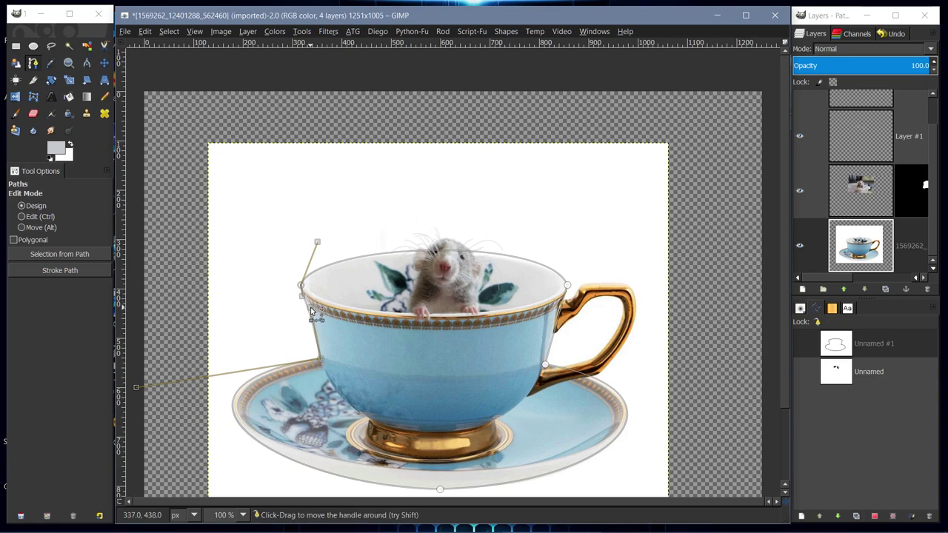
pyautogui.click(567, 291)
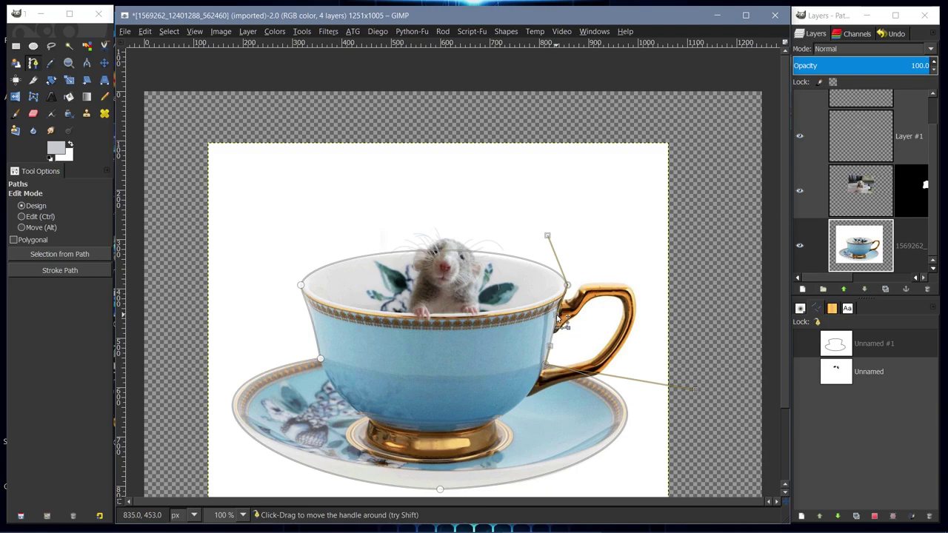
# Examine the path's fit along the cup rim near the handle at 400% zoom, and return to 100%.
pyautogui.click(243, 516)
pyautogui.click(226, 415)
pyautogui.hscroll(5, 583, 429)
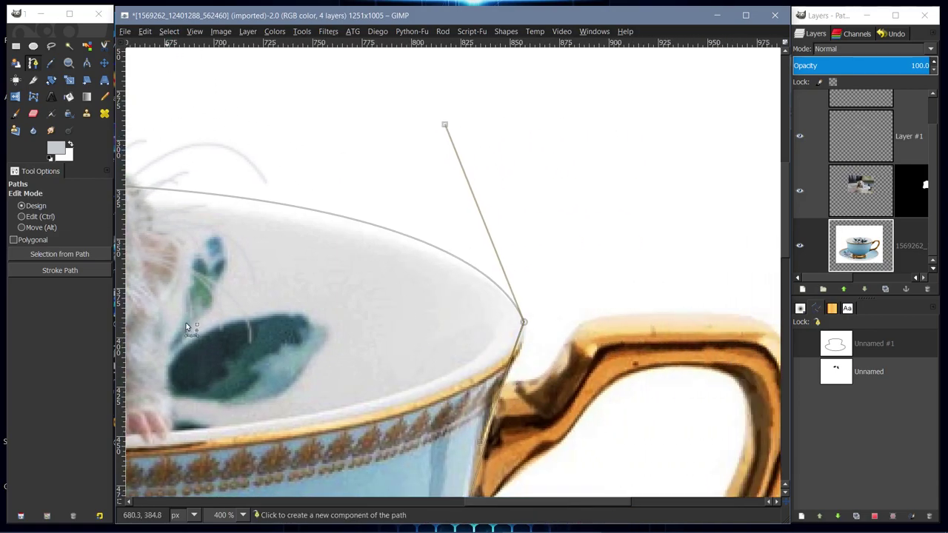
pyautogui.click(243, 514)
pyautogui.click(230, 453)
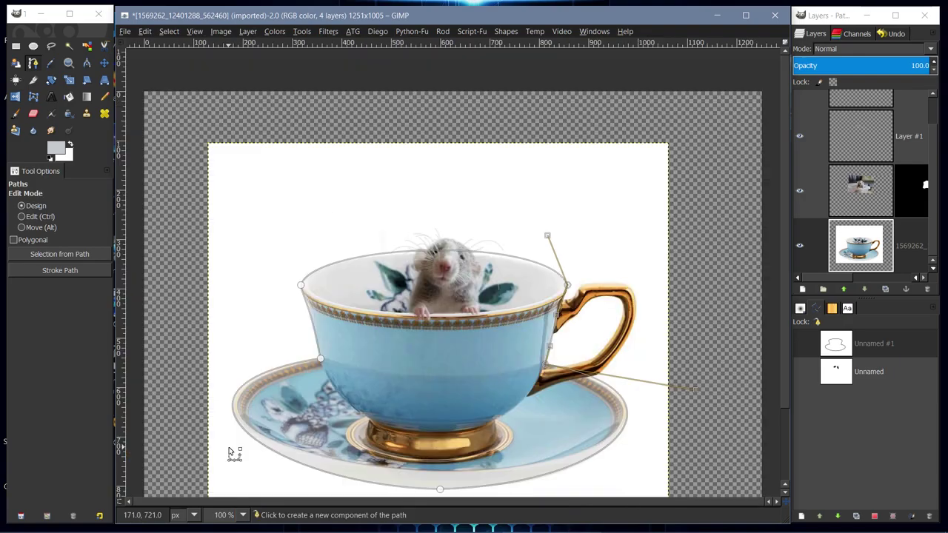
pyautogui.click(169, 32)
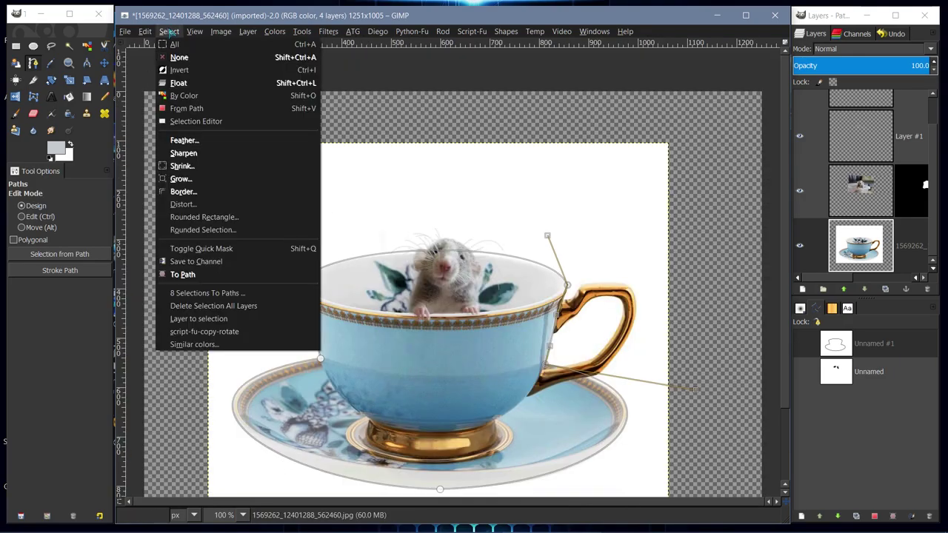
pyautogui.press('Escape')
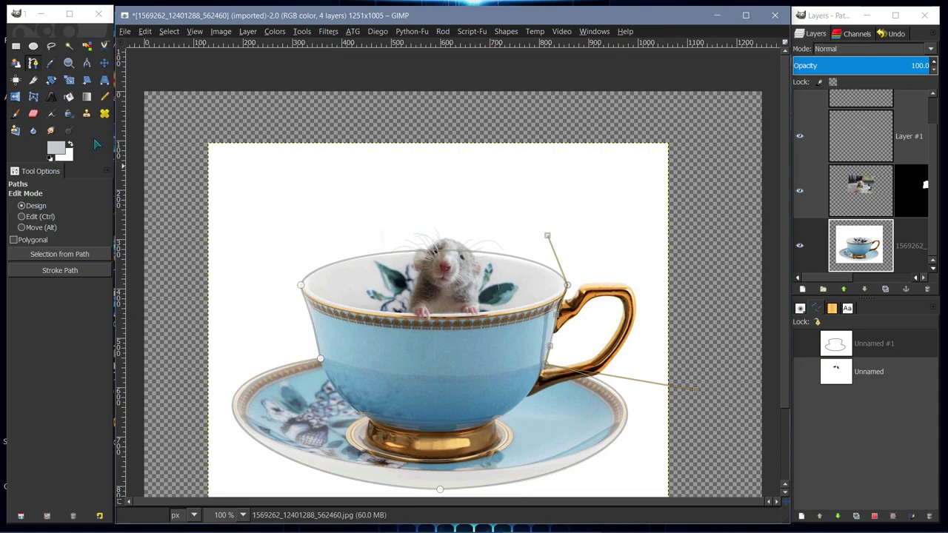
# Apply Color to Alpha to the teacup photo layer, converting white to transparency.
pyautogui.click(105, 113)
pyautogui.click(812, 244)
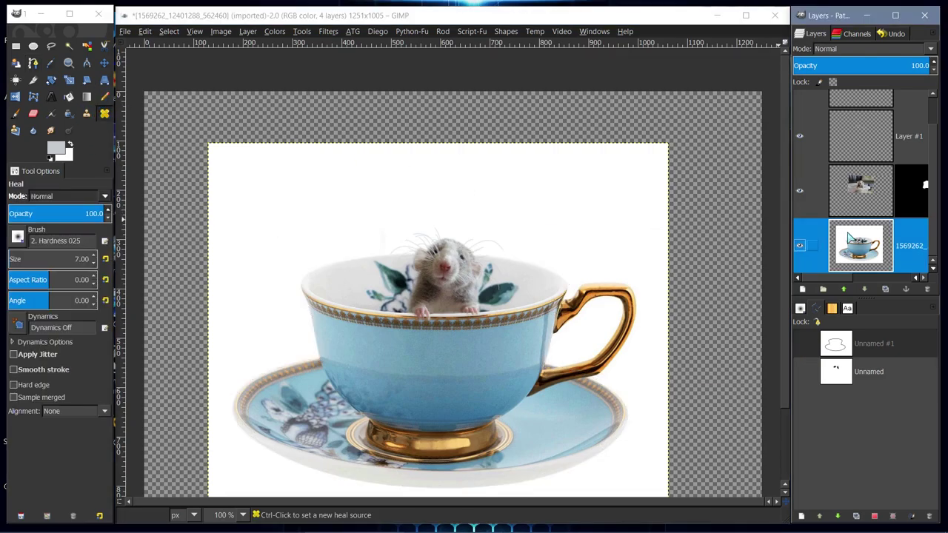
pyautogui.click(273, 33)
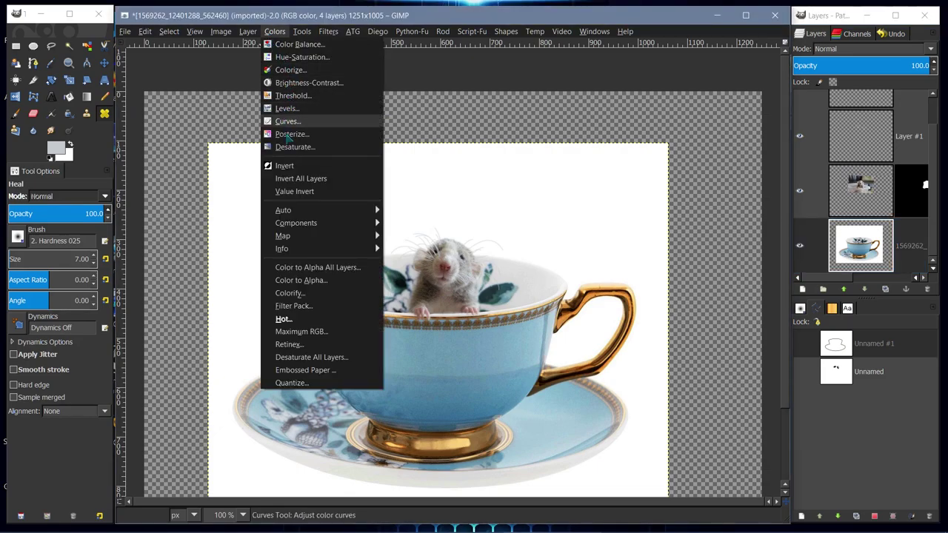
pyautogui.moveTo(248, 32)
pyautogui.moveTo(273, 167)
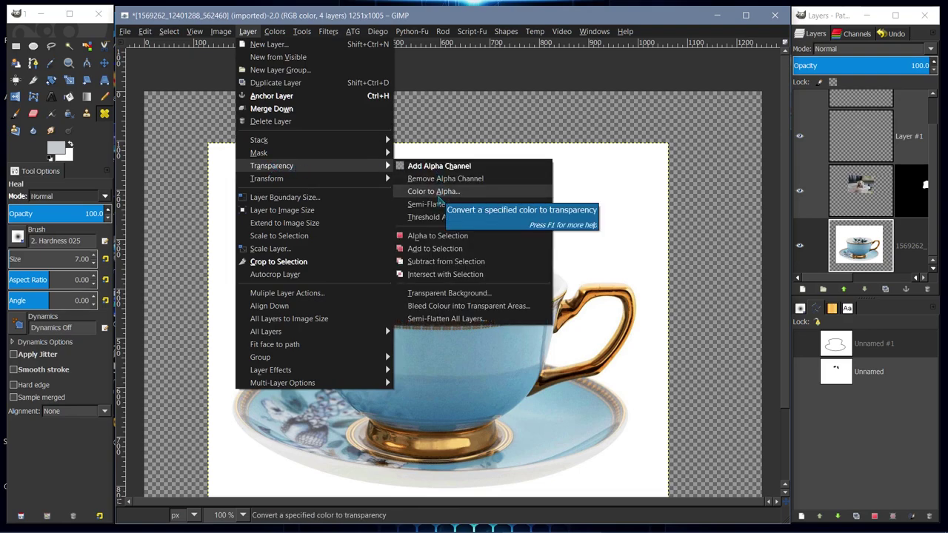
pyautogui.click(438, 194)
pyautogui.click(478, 365)
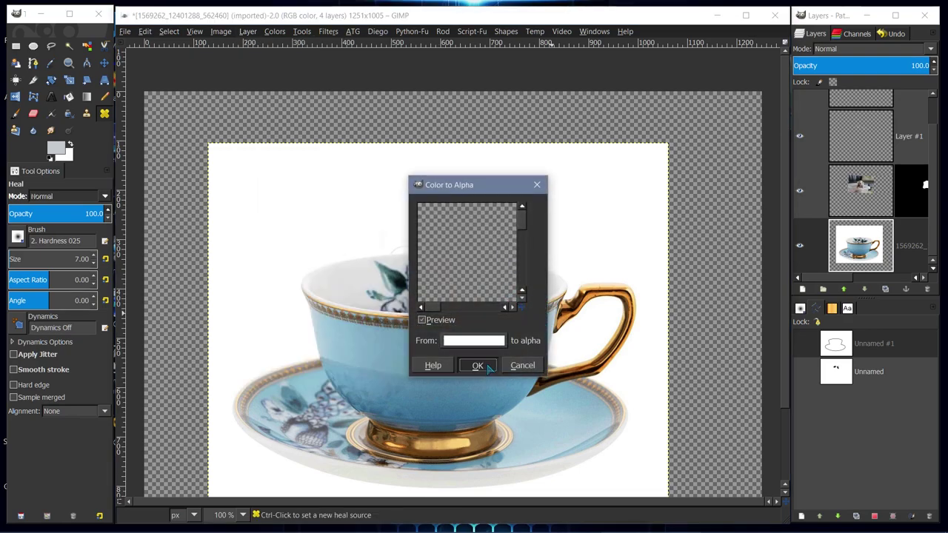
# Expand the teacup photo layer to the image size and fuzzy-select the transparent area around the cup and saucer.
pyautogui.rightClick(860, 262)
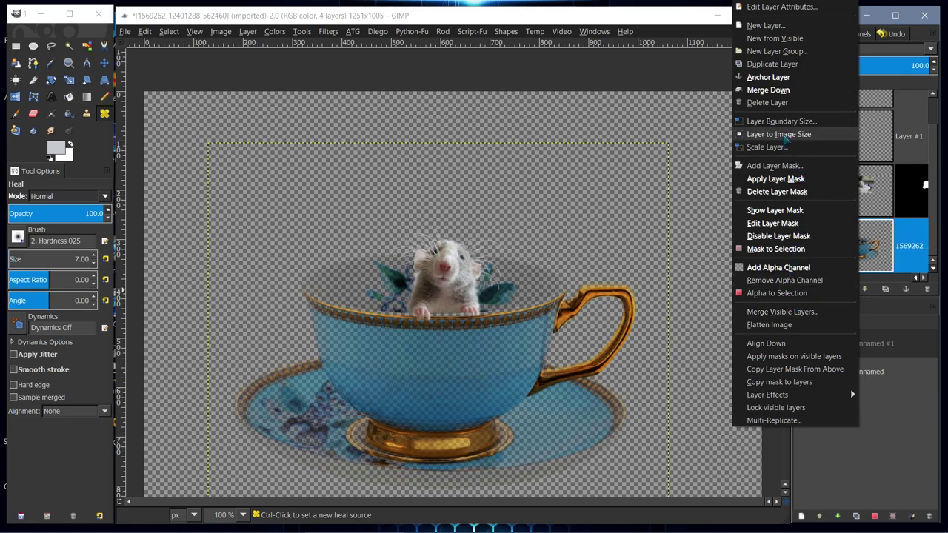
pyautogui.click(784, 137)
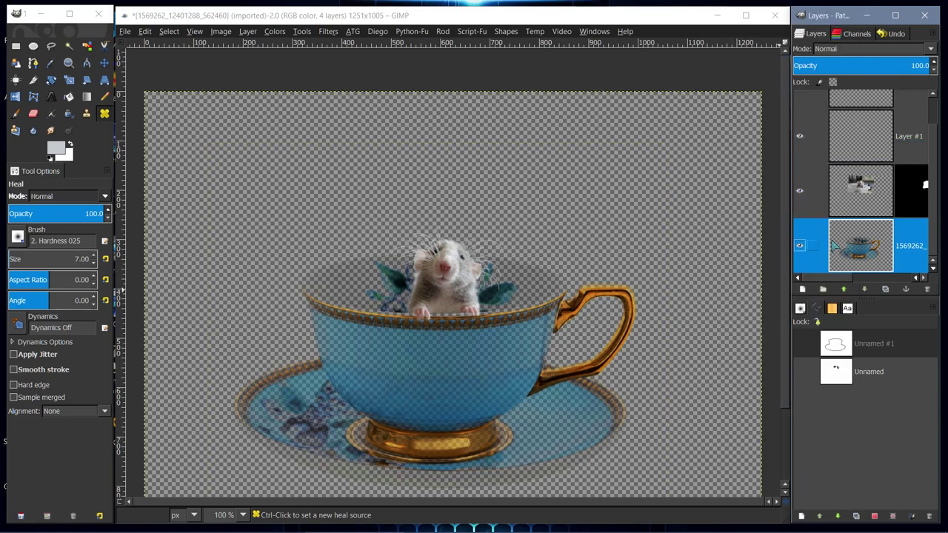
pyautogui.click(69, 47)
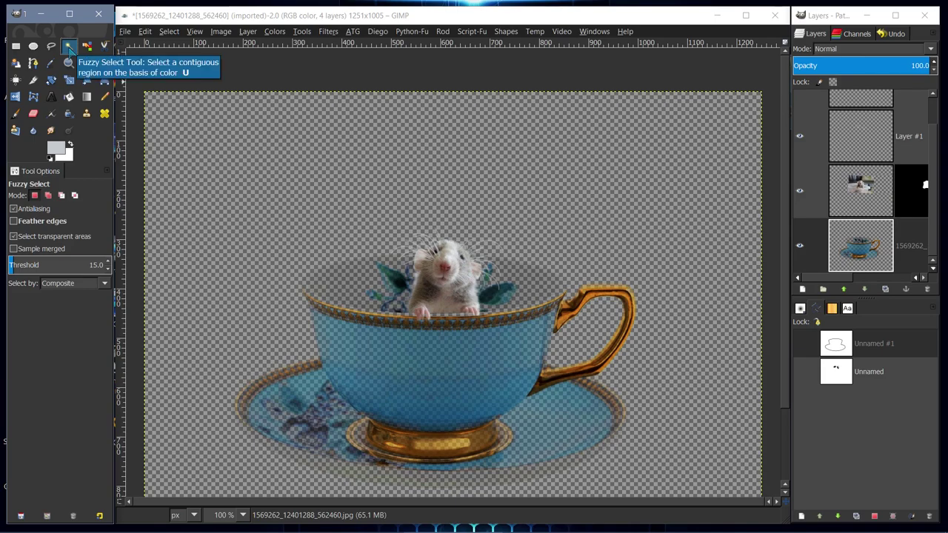
pyautogui.click(223, 117)
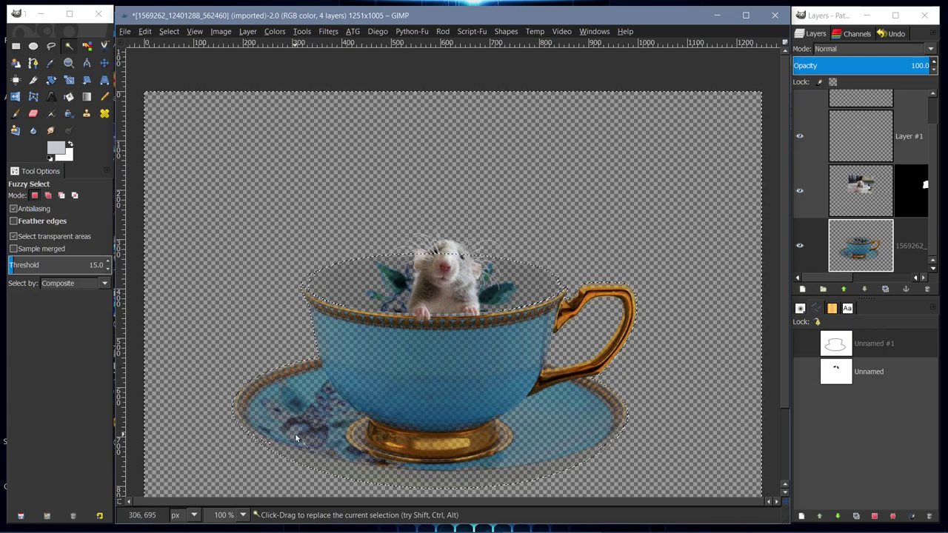
# Add a new transparent layer and move it below the teacup photo layer.
pyautogui.click(242, 515)
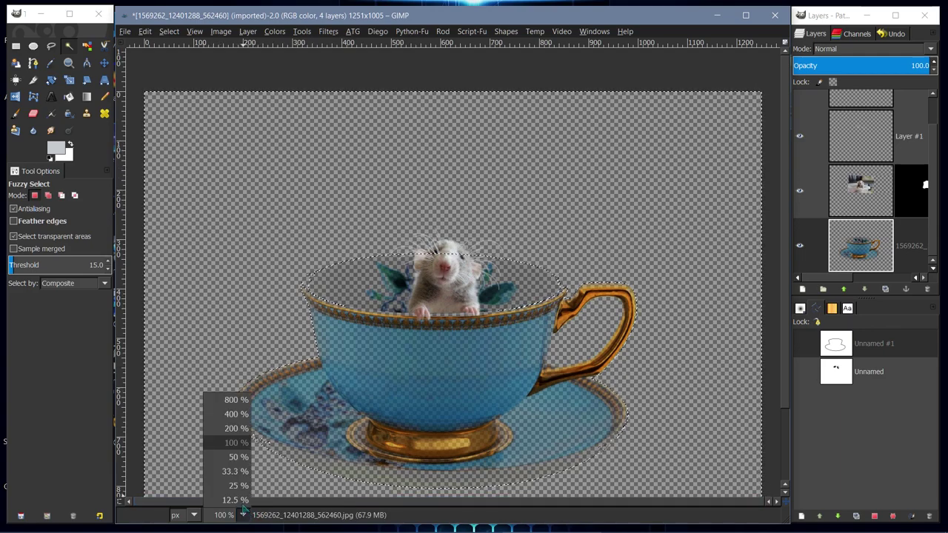
pyautogui.click(233, 414)
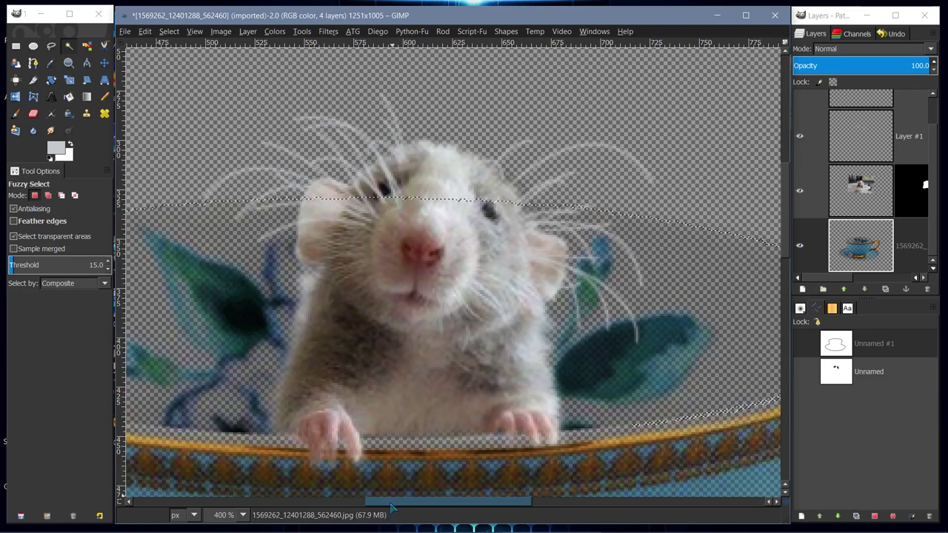
pyautogui.moveTo(391, 503); pyautogui.dragTo(475, 503)
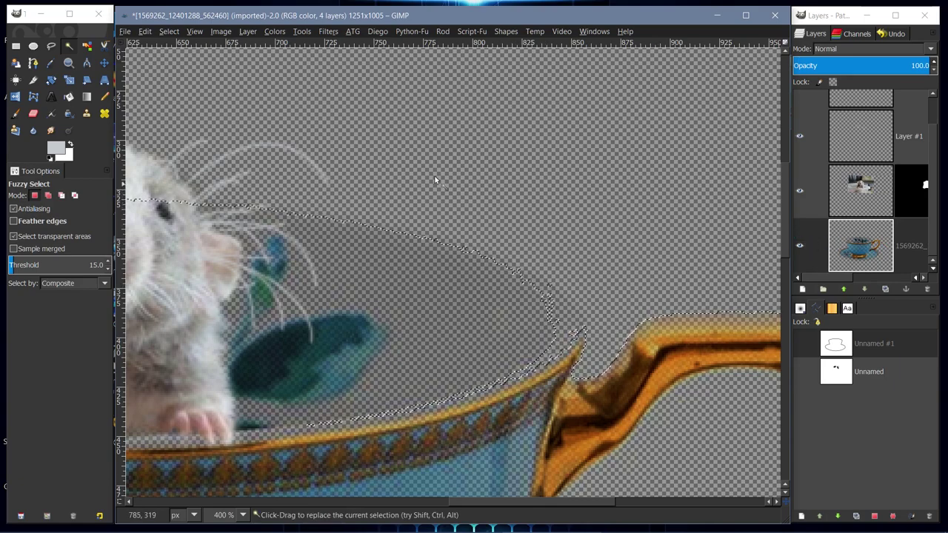
pyautogui.rightClick(874, 255)
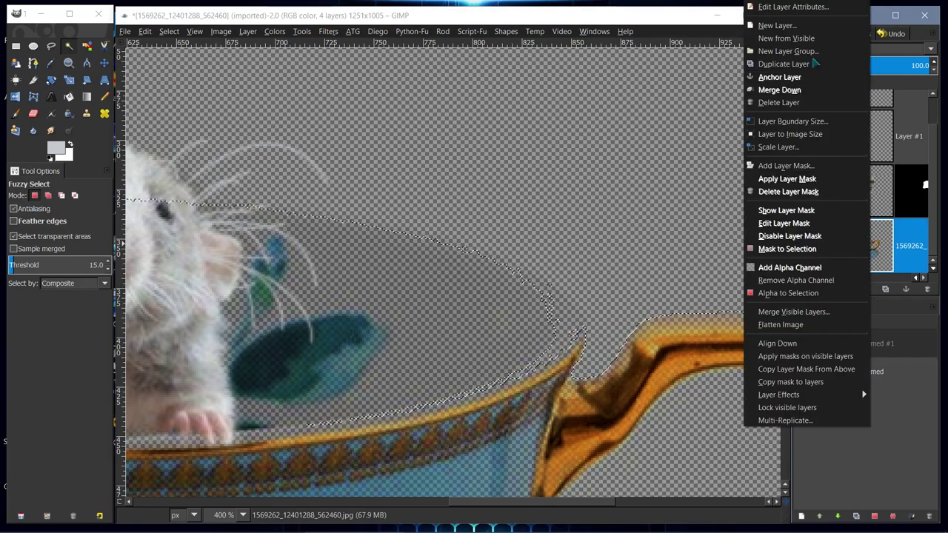
pyautogui.click(770, 24)
pyautogui.click(811, 190)
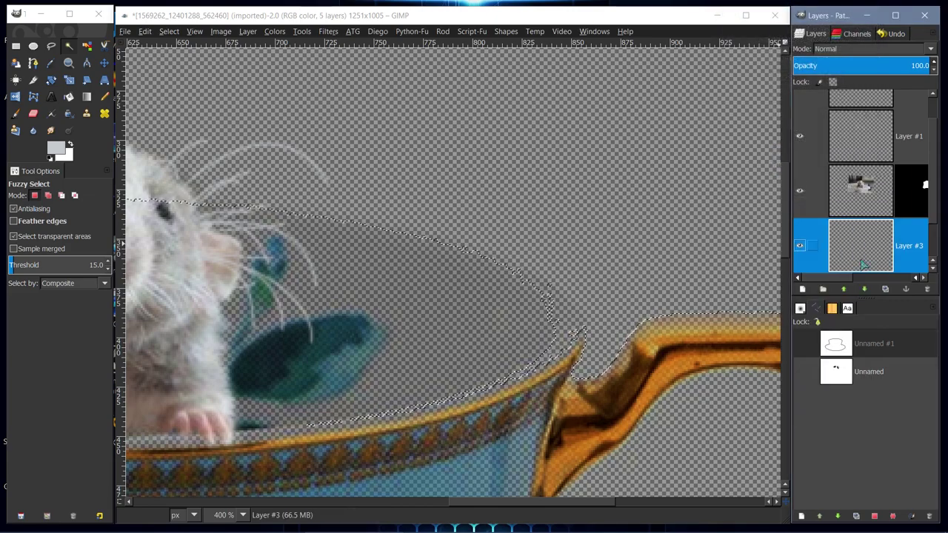
pyautogui.click(863, 290)
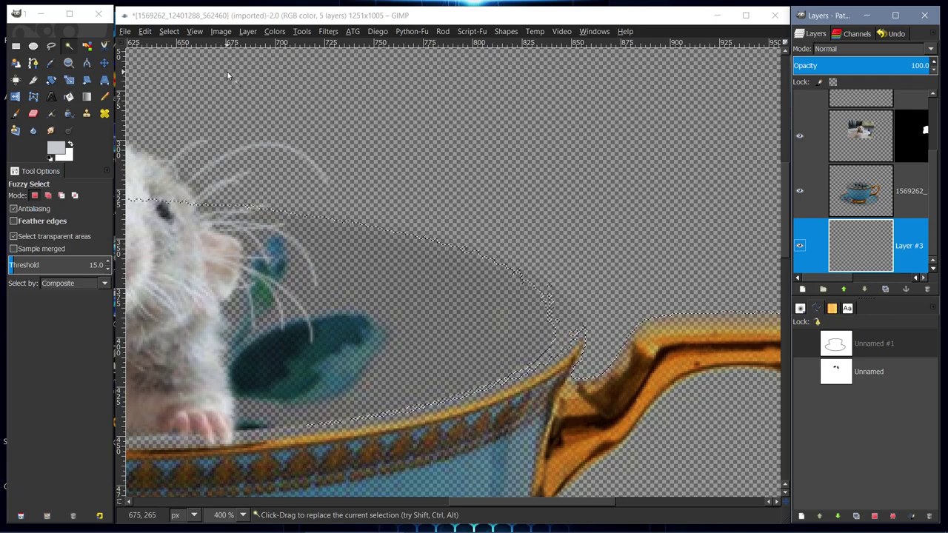
# Subtract the cup's interior from the selection with Free Select, tracing along the back rim and the gold front rim.
pyautogui.click(51, 46)
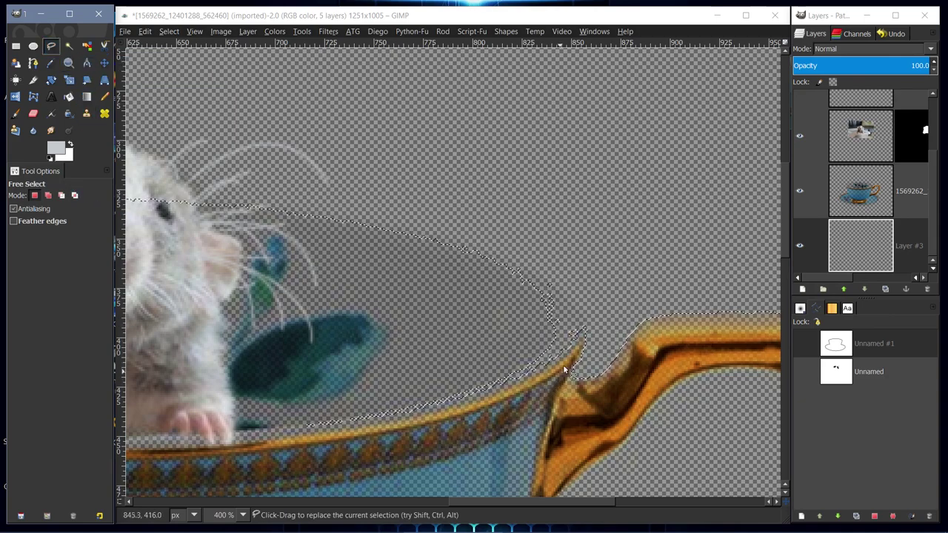
pyautogui.click(62, 196)
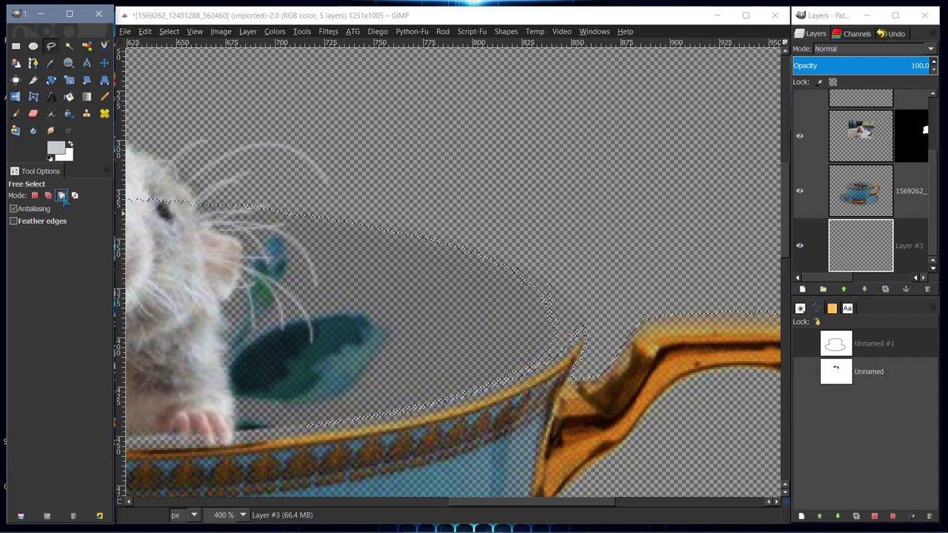
pyautogui.click(584, 338)
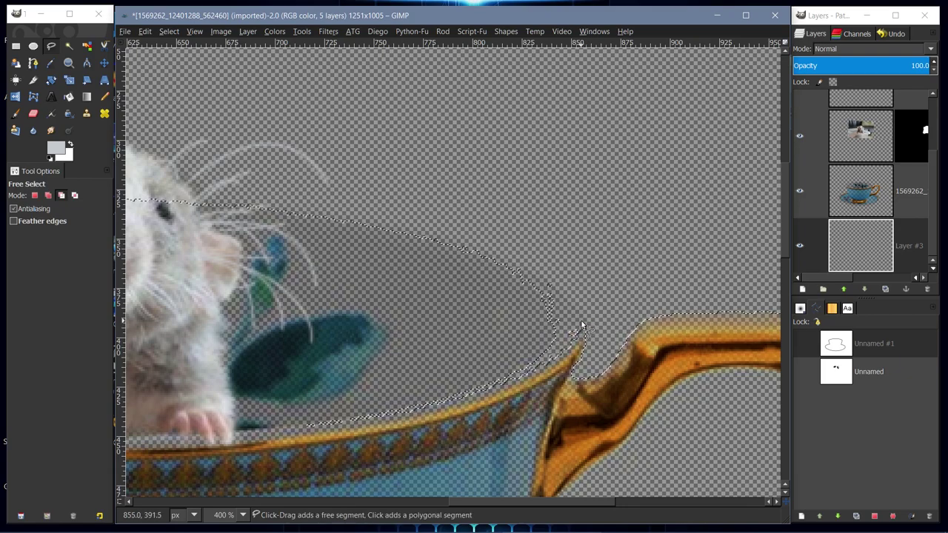
pyautogui.click(581, 323)
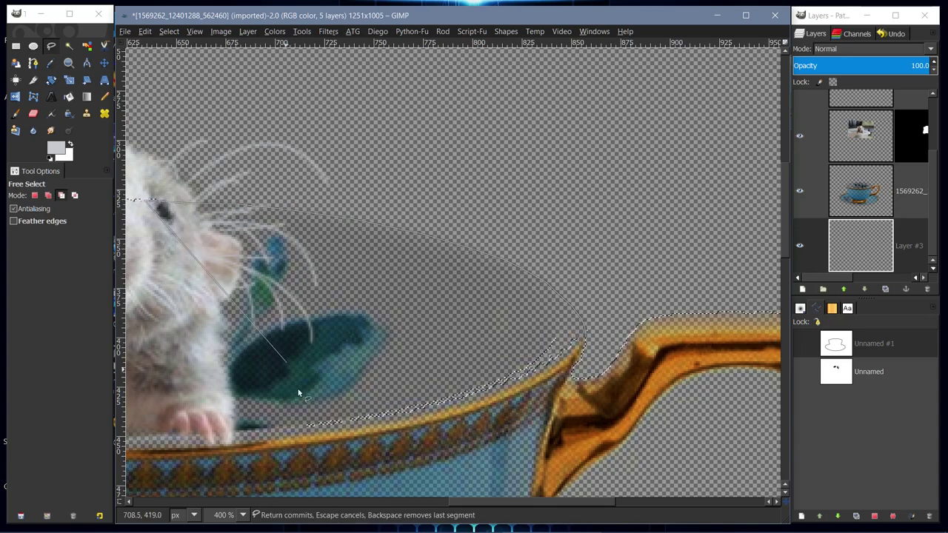
pyautogui.hscroll(-10, 349, 491)
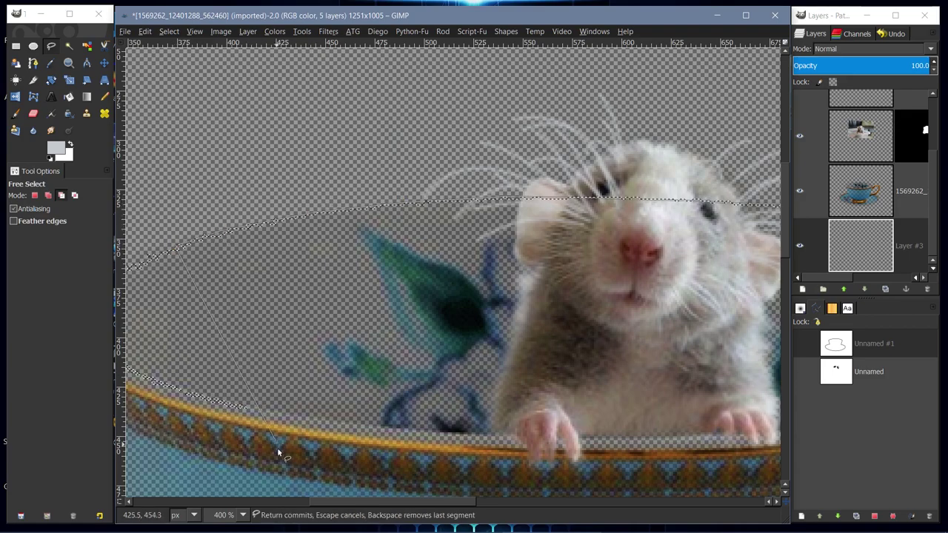
pyautogui.moveTo(392, 501); pyautogui.dragTo(327, 501)
pyautogui.moveTo(440, 247)
pyautogui.mouseDown()
pyautogui.moveTo(474, 237)
pyautogui.moveTo(448, 243)
pyautogui.mouseUp()
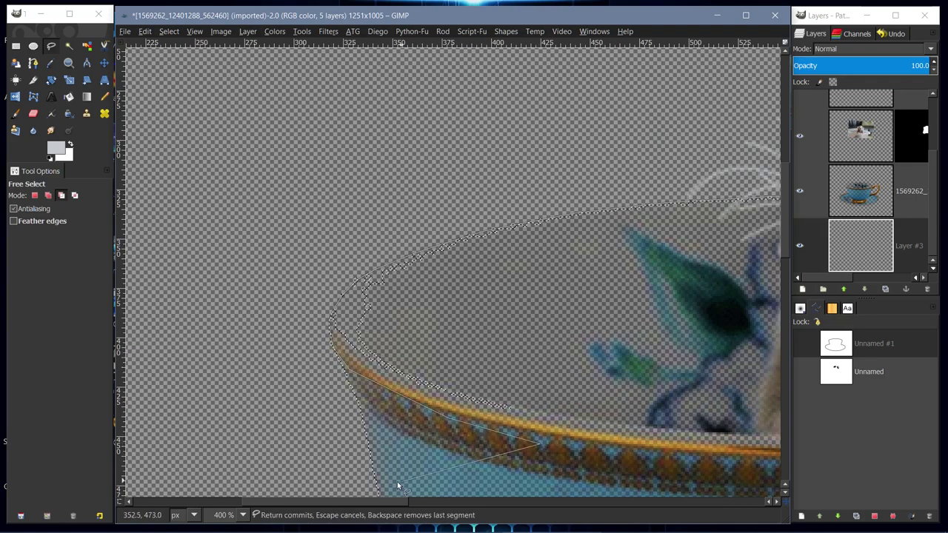
pyautogui.hscroll(5, 526, 451)
pyautogui.click(693, 464)
pyautogui.hscroll(5, 563, 489)
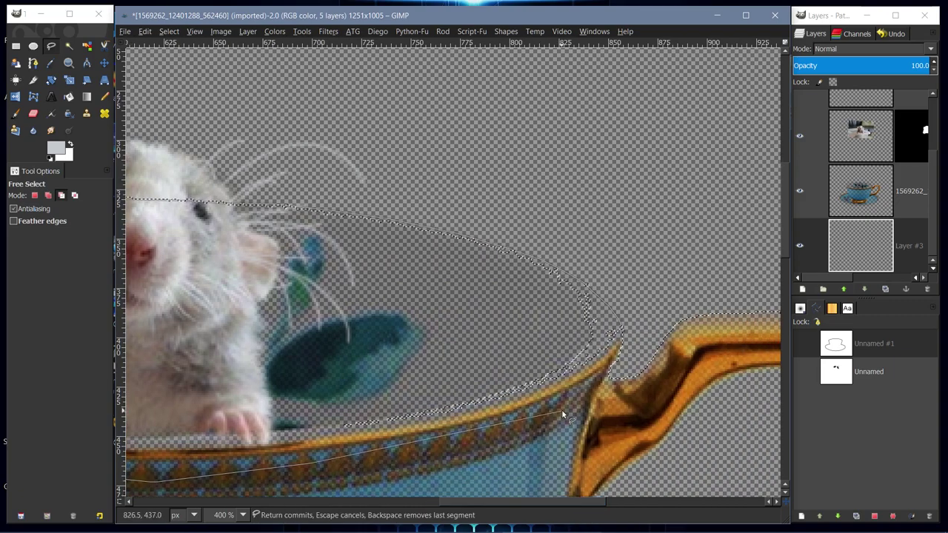
pyautogui.doubleClick(619, 339)
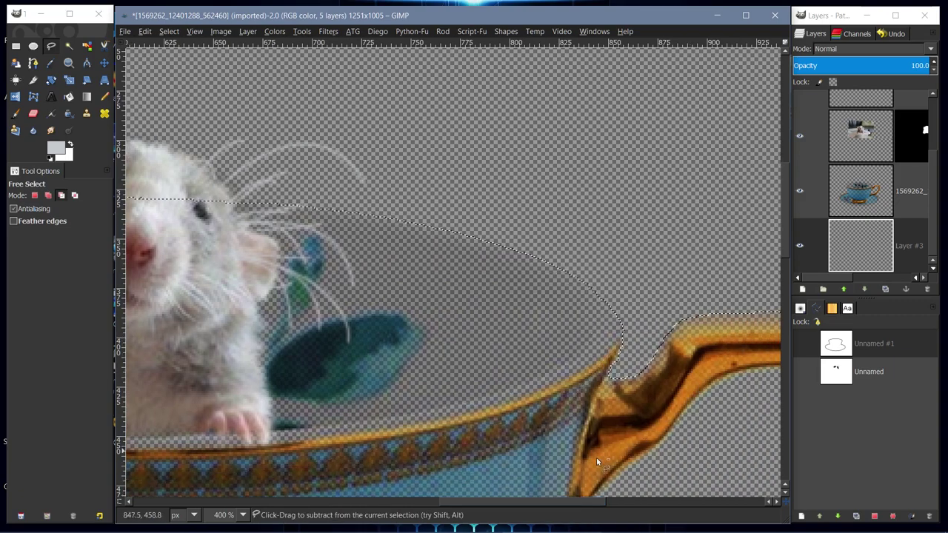
# Subtract the stray selected patches inside the saucer's outer edge on the handle side.
pyautogui.moveTo(785, 245); pyautogui.dragTo(785, 397)
pyautogui.moveTo(557, 504); pyautogui.dragTo(647, 504)
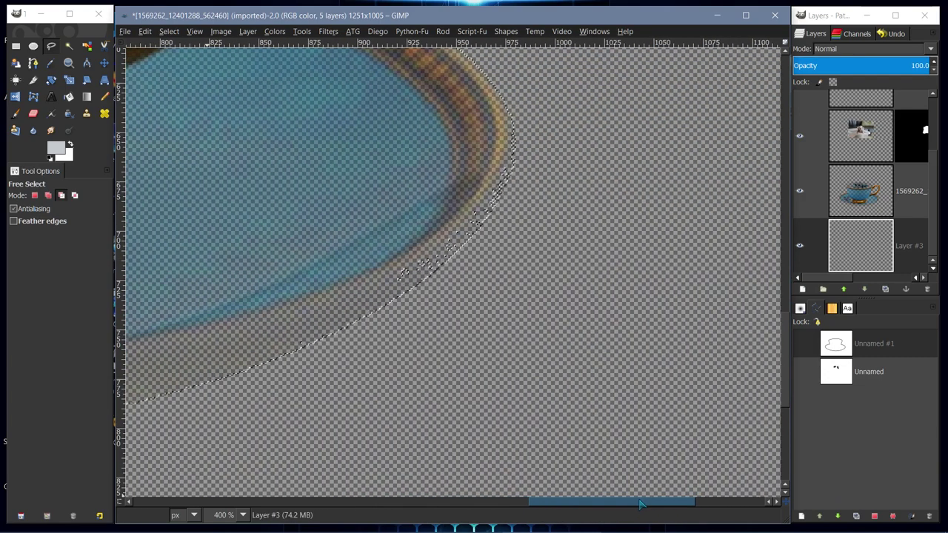
pyautogui.click(504, 104)
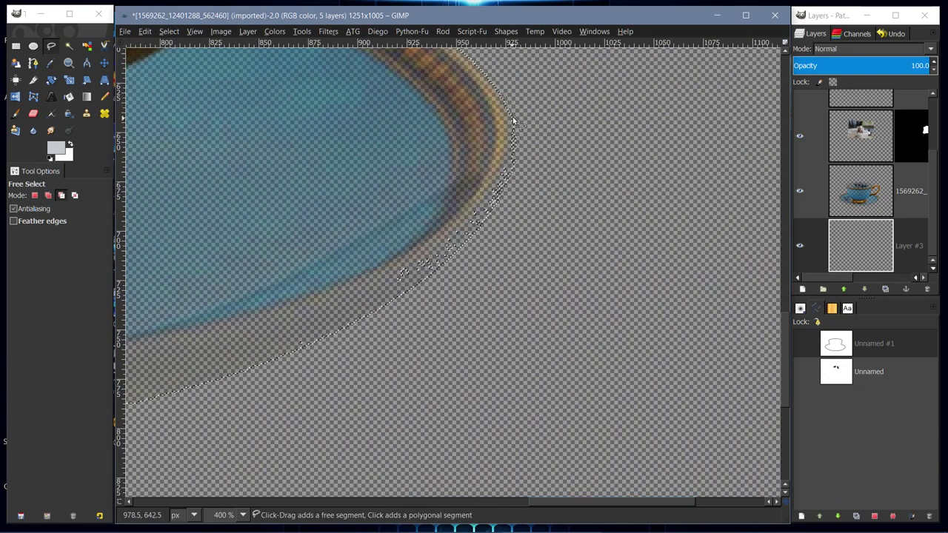
pyautogui.click(518, 148)
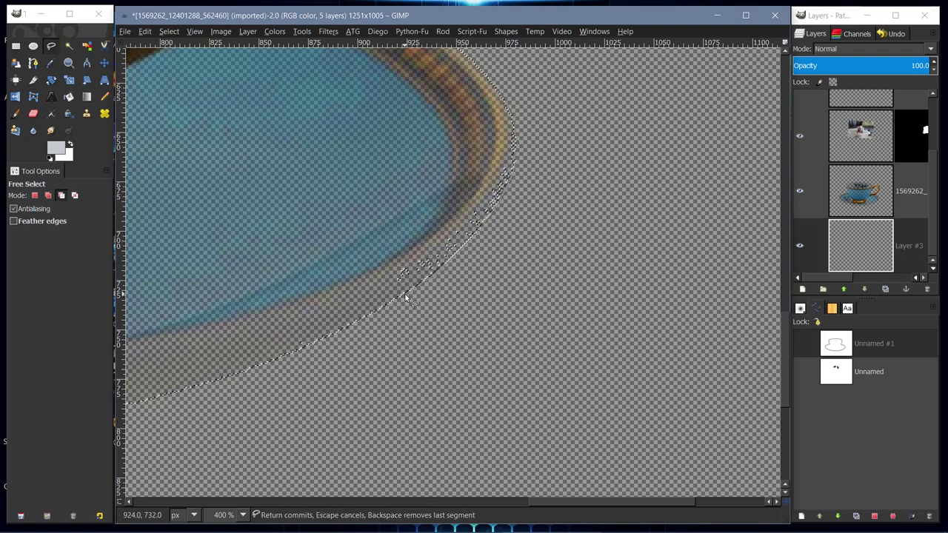
pyautogui.click(370, 208)
pyautogui.click(441, 145)
pyautogui.click(495, 99)
pyautogui.press('Return')
# Subtract the small stray selected spots along the saucer's lower edge on the handle side.
pyautogui.moveTo(540, 502); pyautogui.dragTo(464, 503)
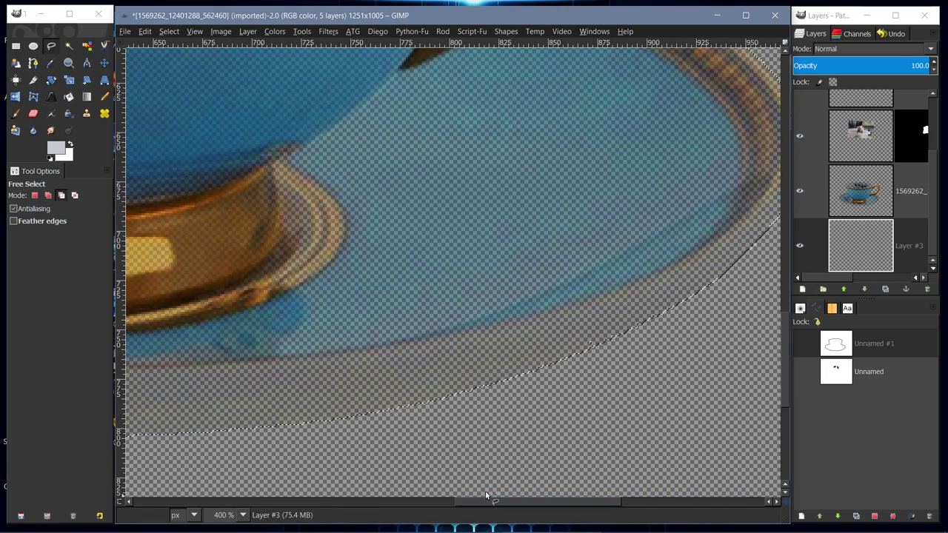
pyautogui.click(682, 303)
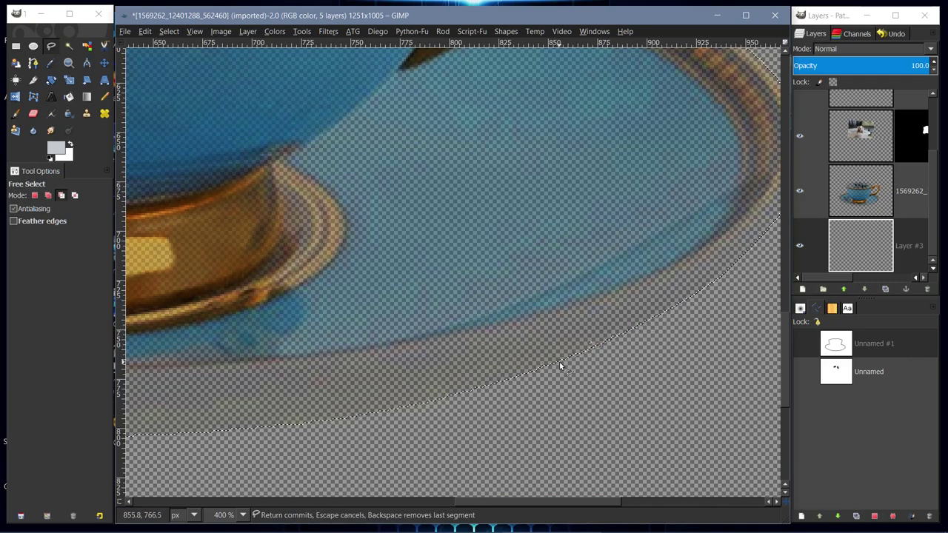
pyautogui.moveTo(558, 362)
pyautogui.mouseDown()
pyautogui.moveTo(599, 307)
pyautogui.moveTo(653, 314)
pyautogui.mouseUp()
pyautogui.click(682, 302)
pyautogui.hscroll(-3, 516, 507)
# Subtract the stray selected patches inside the saucer's lower edge on the side opposite the handle.
pyautogui.moveTo(516, 507); pyautogui.dragTo(333, 499)
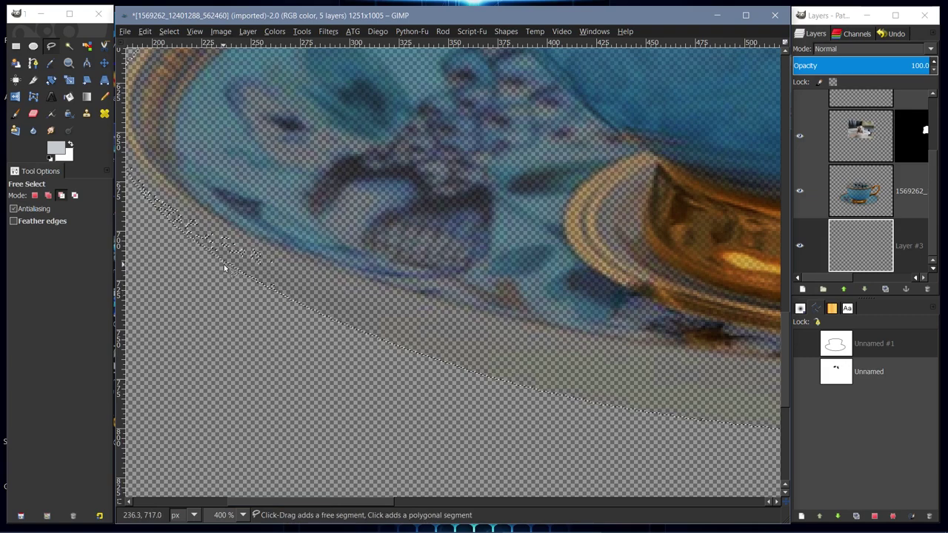
pyautogui.click(190, 242)
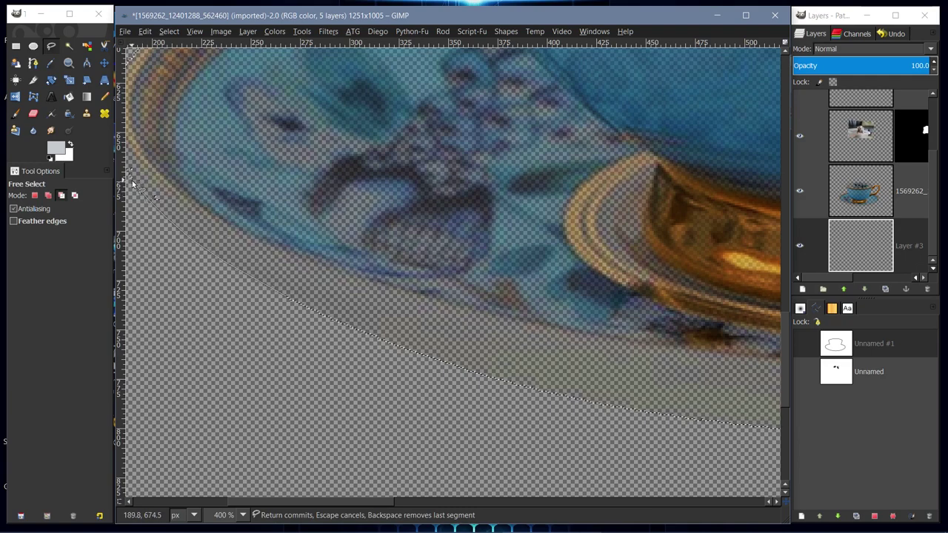
pyautogui.hscroll(-5, 311, 502)
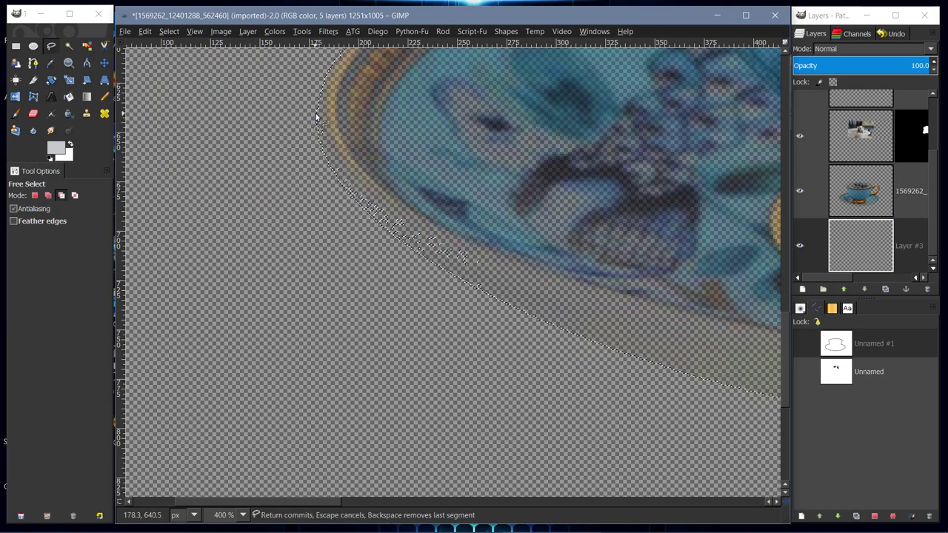
pyautogui.click(563, 242)
pyautogui.click(560, 289)
pyautogui.click(495, 297)
pyautogui.click(495, 298)
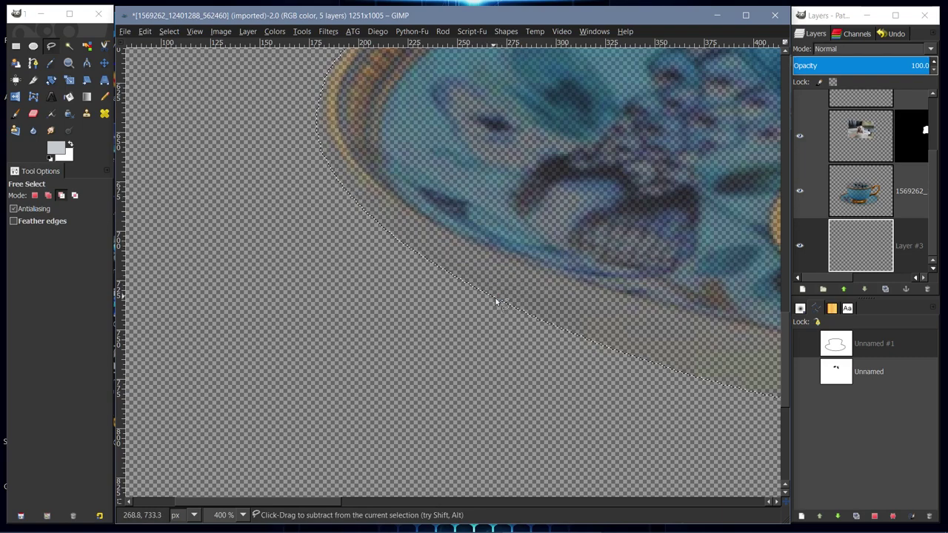
# Invert the selection to cover the cup and saucer, and fill it with white (ffffff) on the new bottom layer.
pyautogui.click(170, 32)
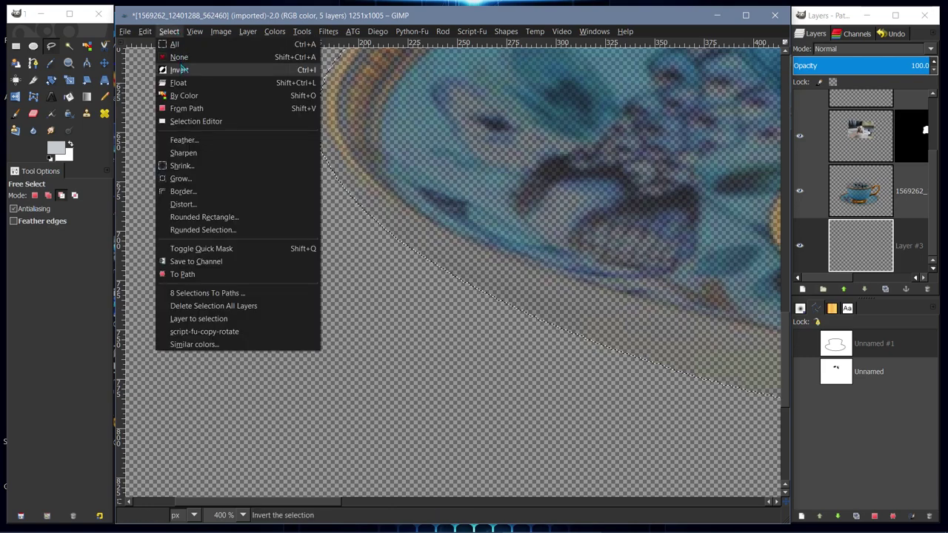
pyautogui.click(179, 68)
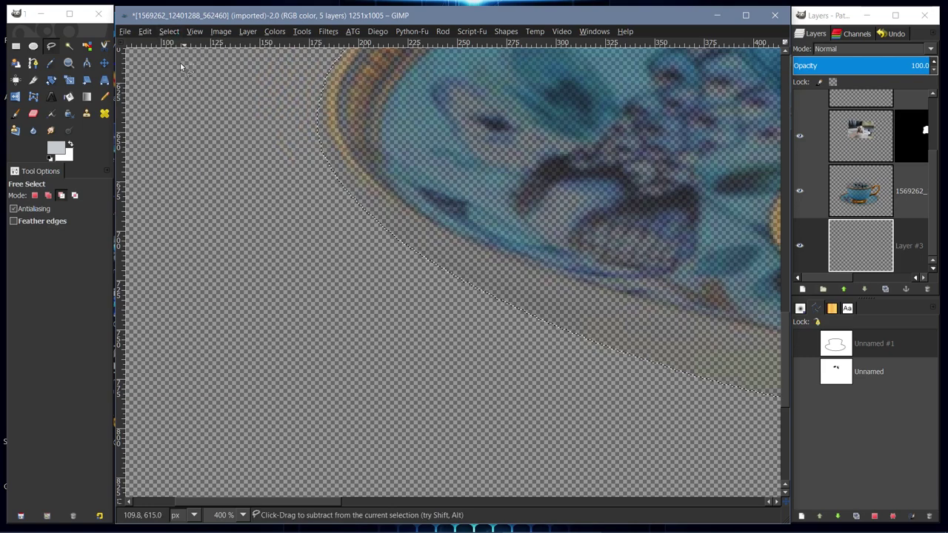
pyautogui.click(861, 252)
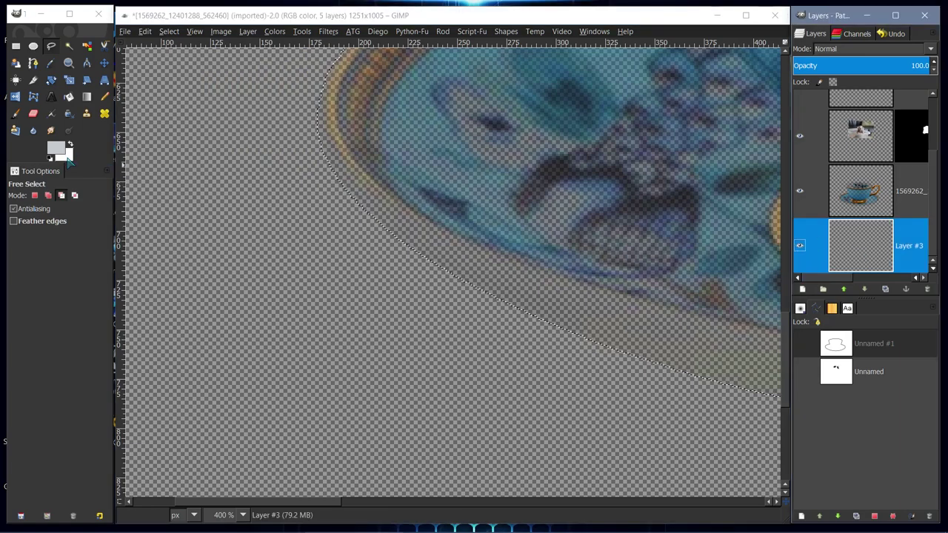
pyautogui.click(66, 156)
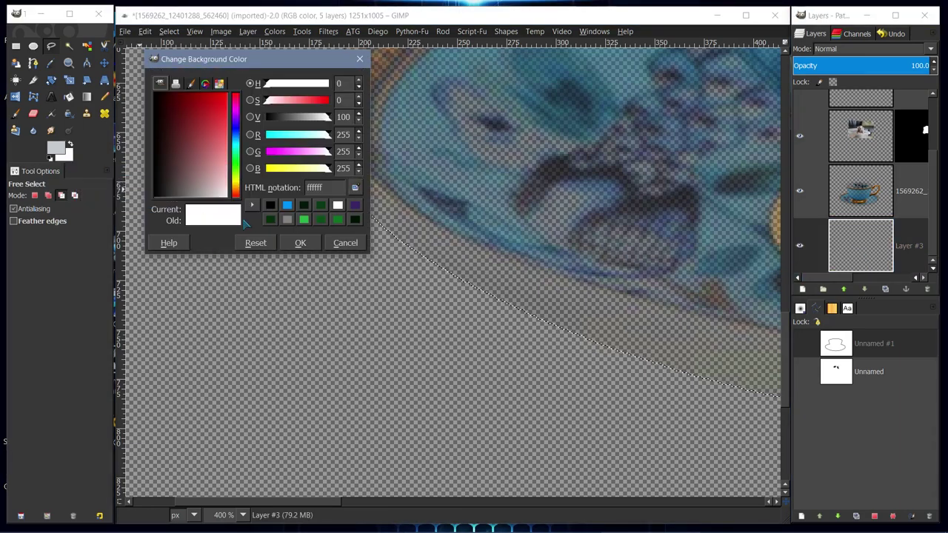
pyautogui.click(300, 243)
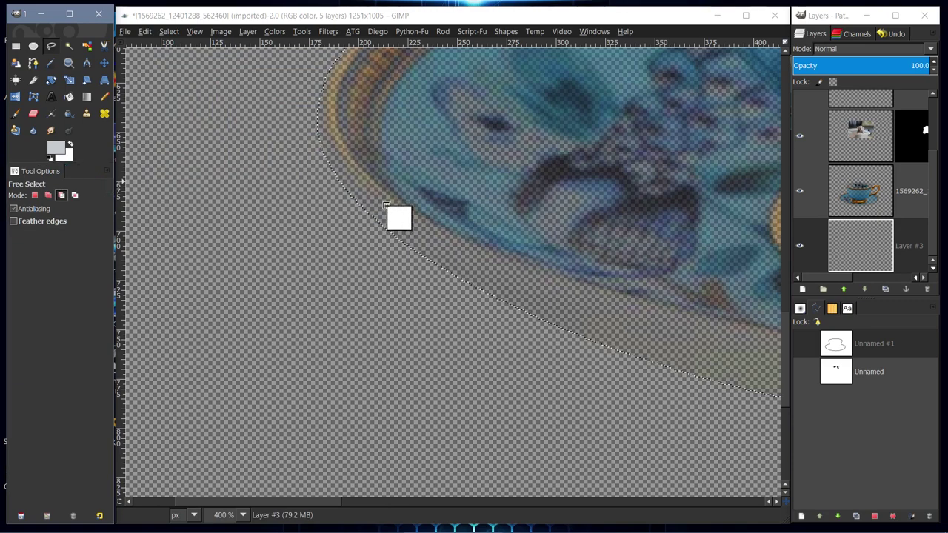
pyautogui.moveTo(386, 205); pyautogui.dragTo(385, 204)
# Save the cup and saucer selection to a channel.
pyautogui.click(243, 515)
pyautogui.click(235, 445)
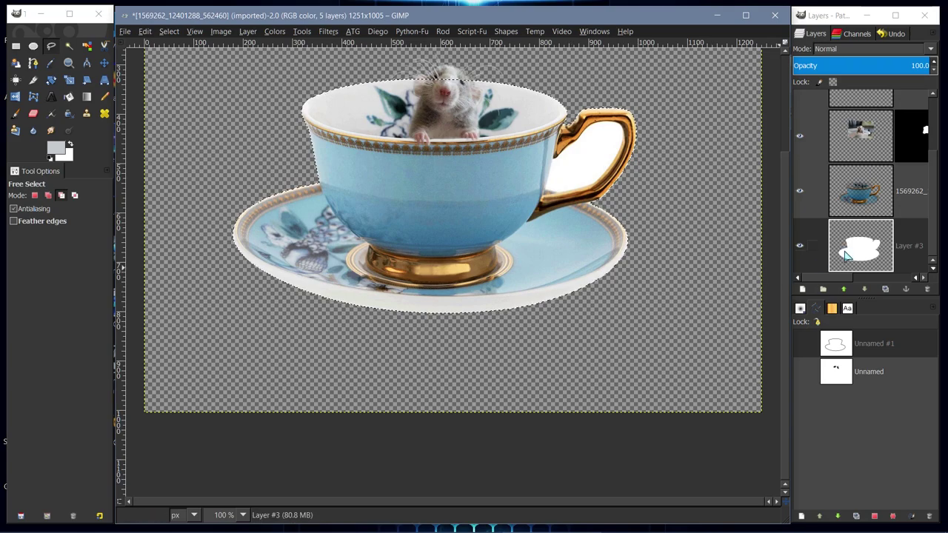
pyautogui.click(167, 32)
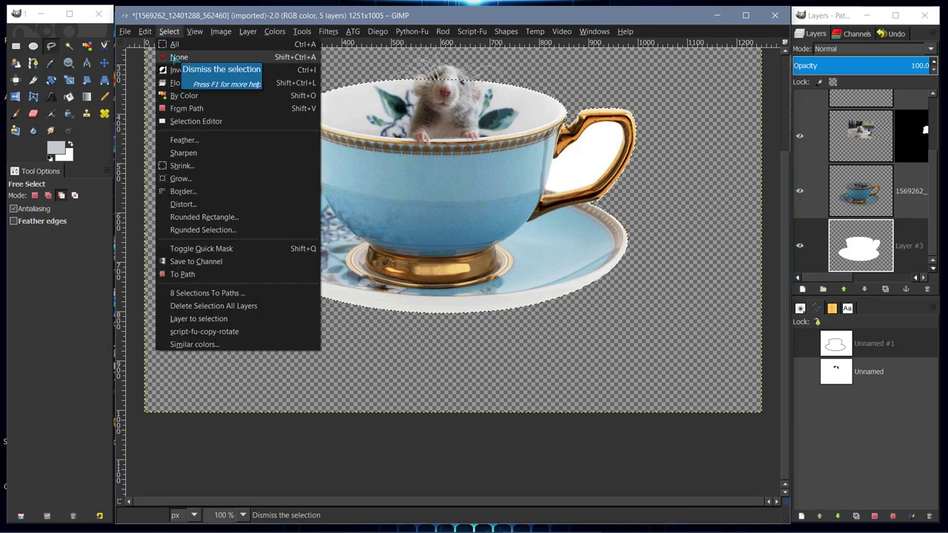
pyautogui.click(196, 263)
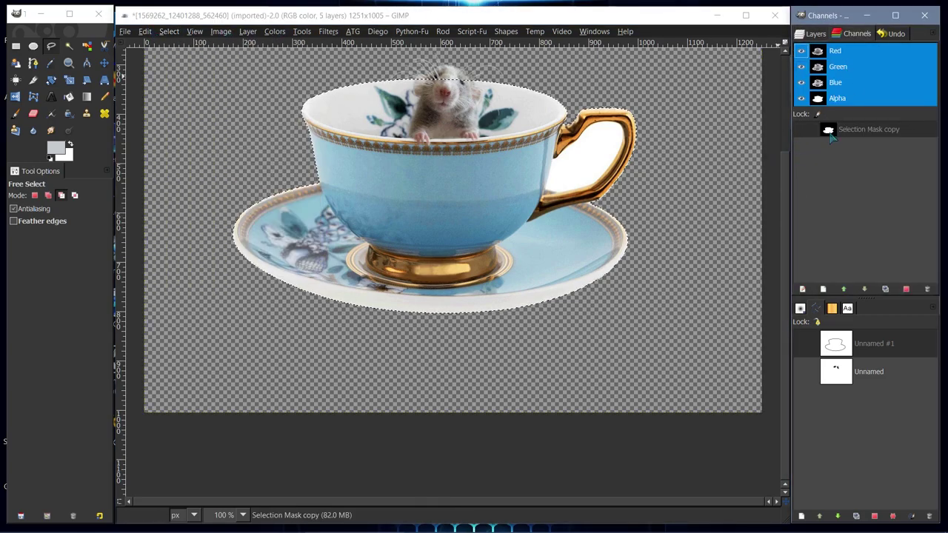
# Make the cup photo layer active and remove the current selection around the cup and saucer.
pyautogui.click(818, 34)
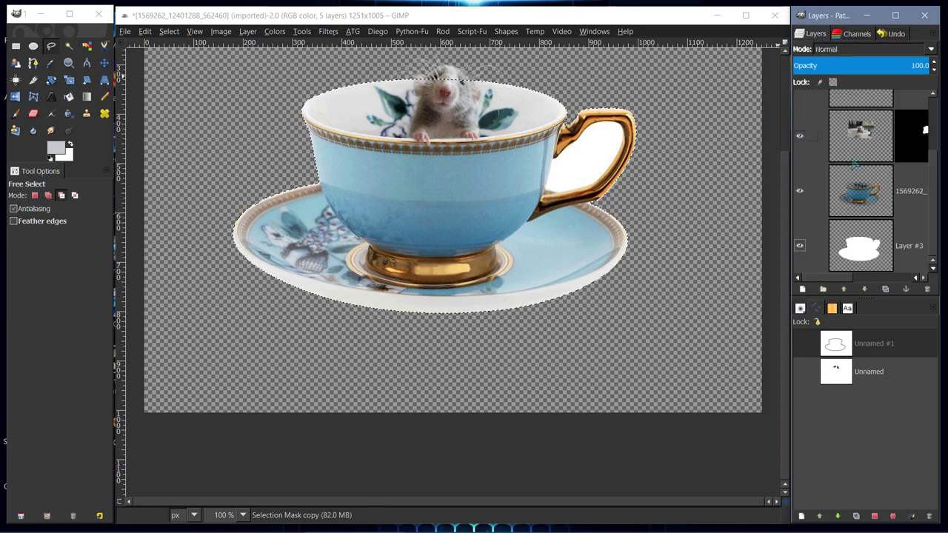
pyautogui.click(861, 250)
pyautogui.click(868, 193)
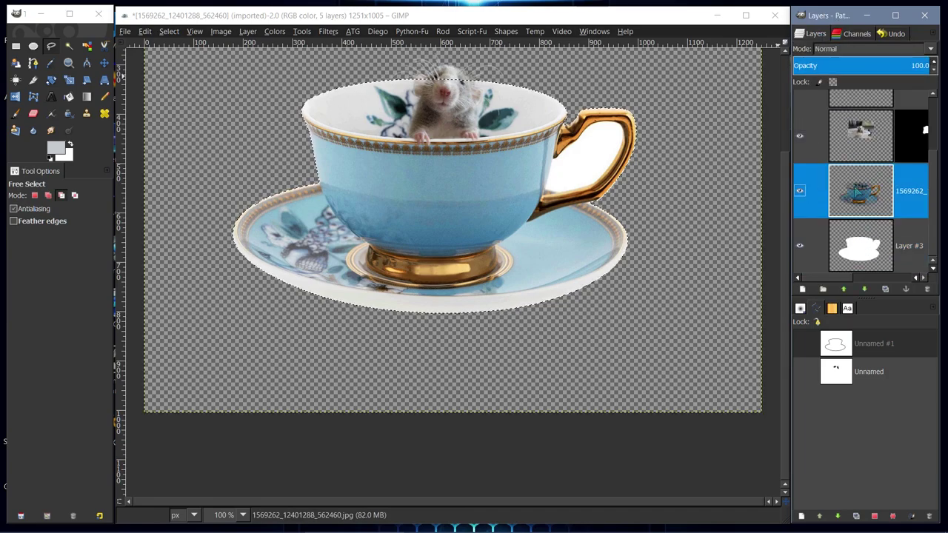
pyautogui.click(169, 31)
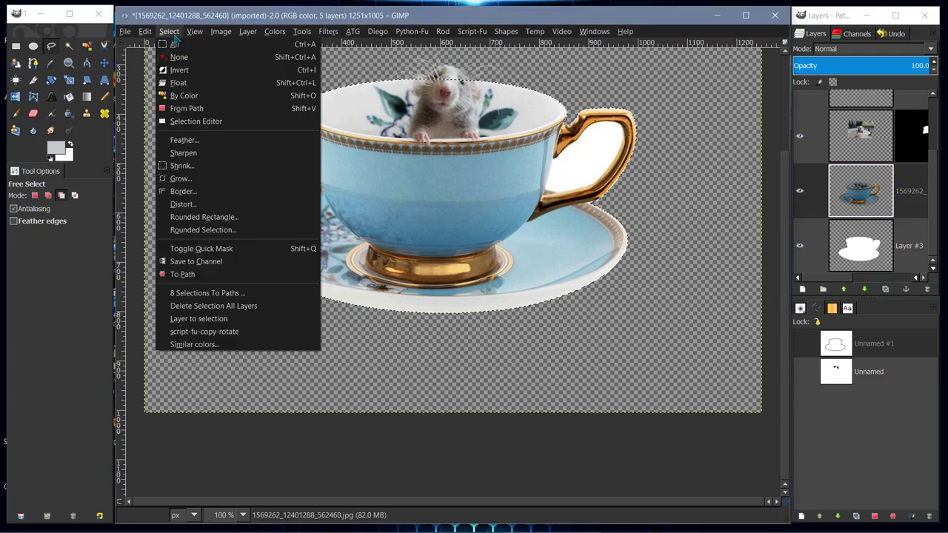
pyautogui.click(185, 59)
# Fuzzy-select the white opening inside the cup handle on the cup photo layer.
pyautogui.click(72, 47)
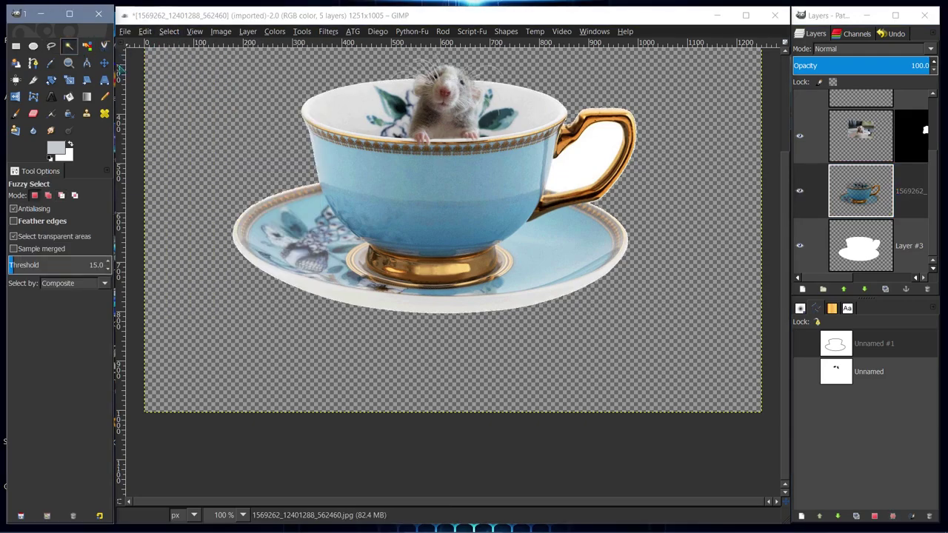
pyautogui.click(868, 250)
pyautogui.click(878, 208)
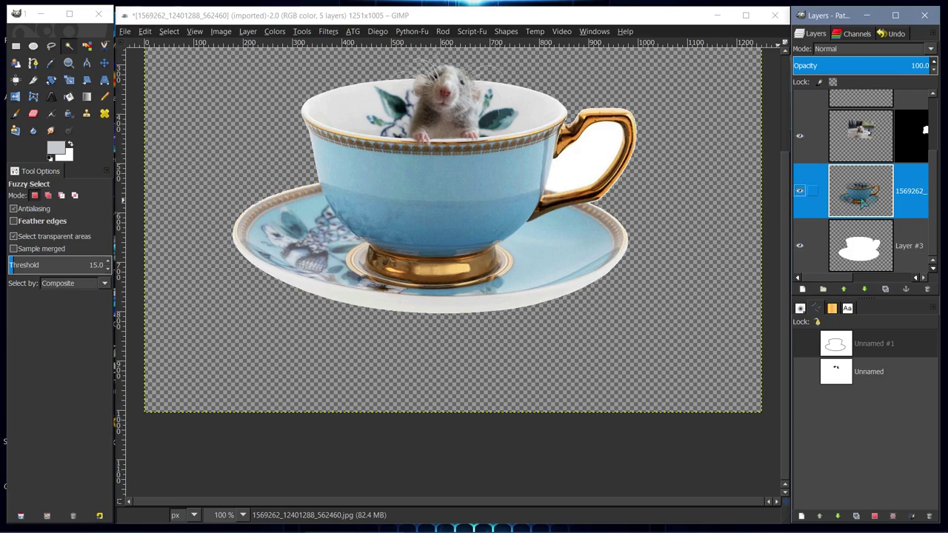
pyautogui.click(606, 148)
pyautogui.moveTo(605, 153)
pyautogui.mouseDown()
pyautogui.moveTo(599, 175)
pyautogui.moveTo(601, 153)
pyautogui.moveTo(596, 165)
pyautogui.mouseUp()
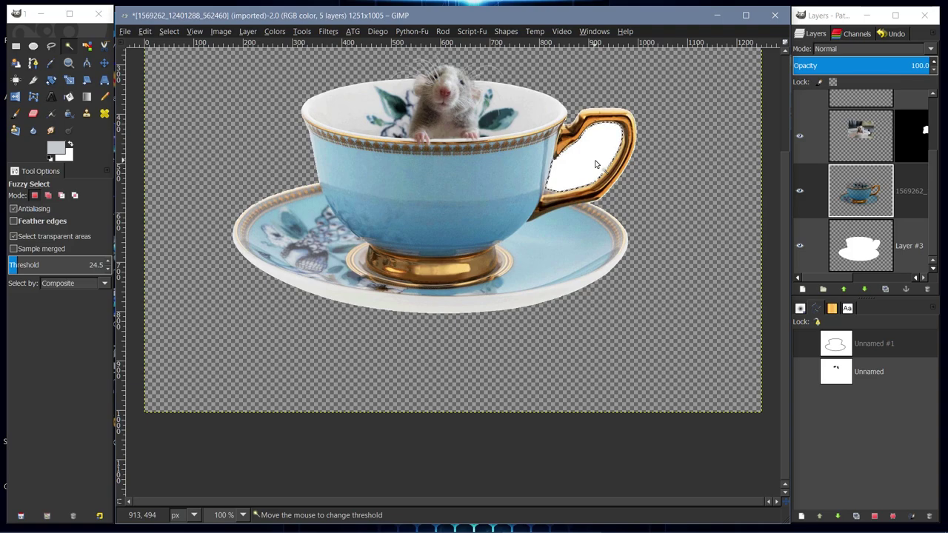
pyautogui.moveTo(596, 164); pyautogui.dragTo(603, 194)
pyautogui.moveTo(590, 145); pyautogui.dragTo(598, 155)
pyautogui.click(169, 33)
pyautogui.click(193, 69)
pyautogui.click(591, 159)
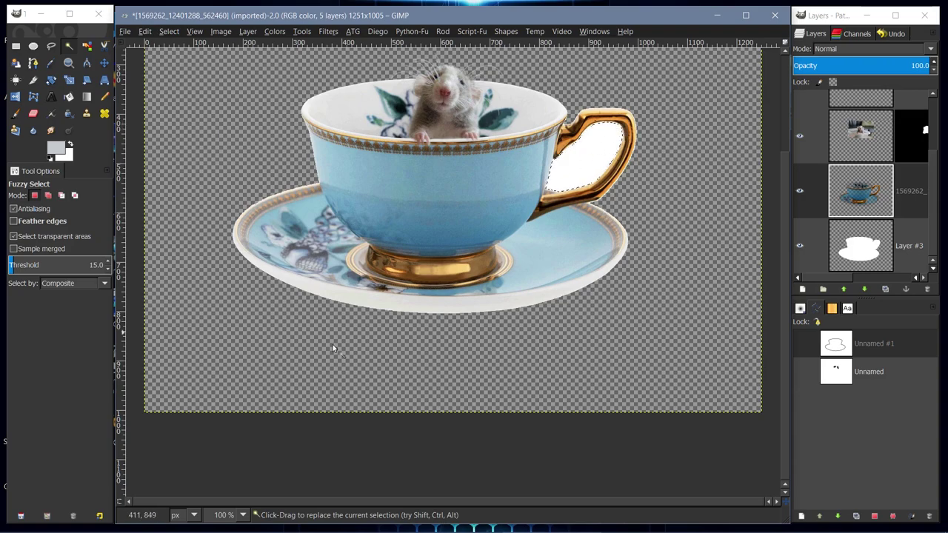
# Clear the selected handle opening from the white backing layer below the cup.
pyautogui.click(242, 515)
pyautogui.click(228, 414)
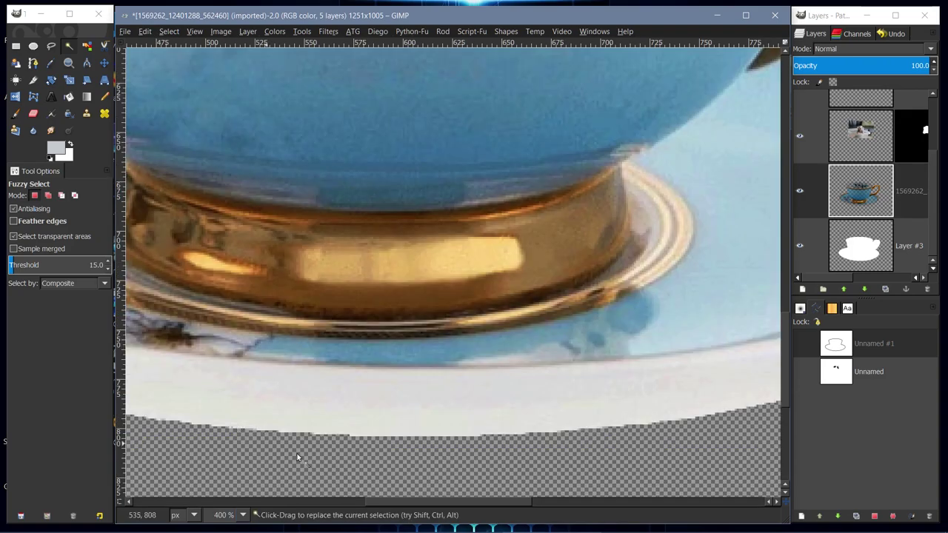
pyautogui.hscroll(5, 263, 443)
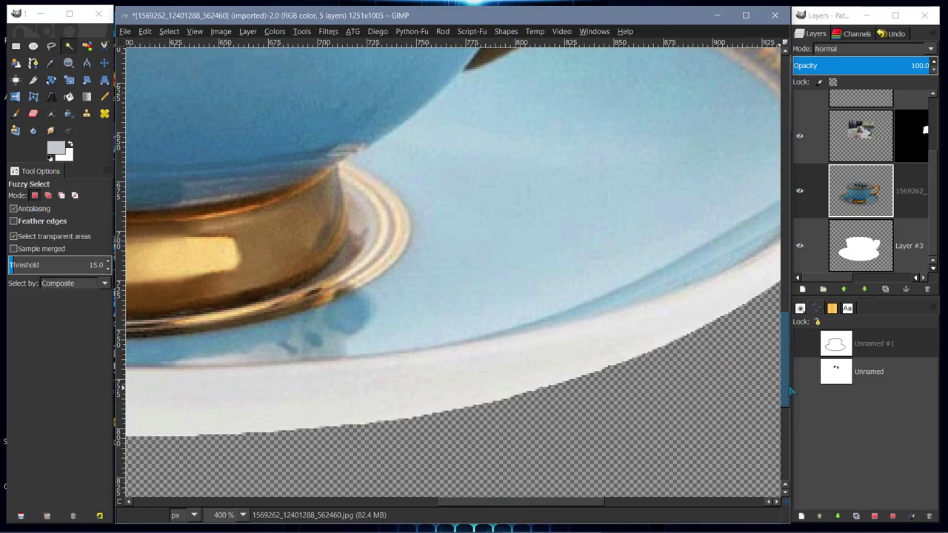
pyautogui.scroll(6, 789, 392)
pyautogui.click(693, 237)
pyautogui.moveTo(693, 237); pyautogui.dragTo(704, 279)
pyautogui.press('Escape')
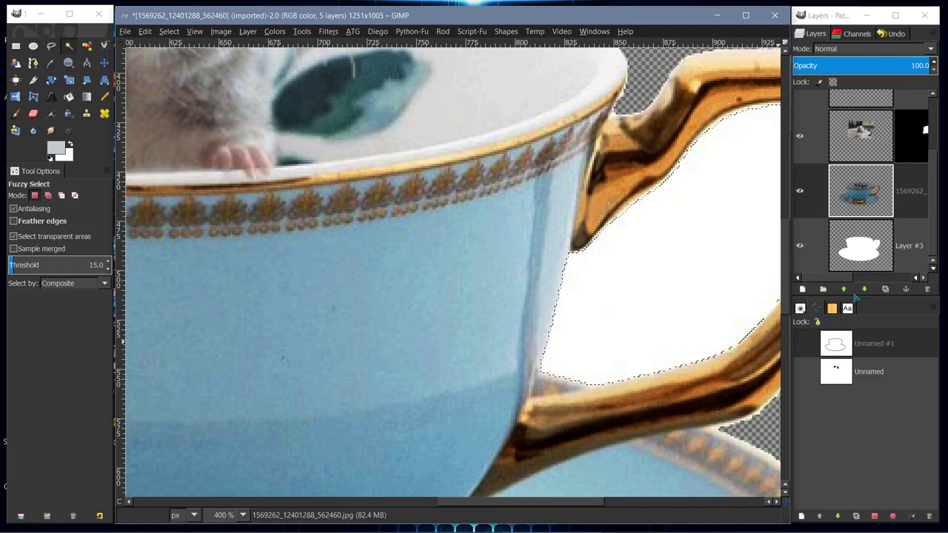
pyautogui.click(907, 245)
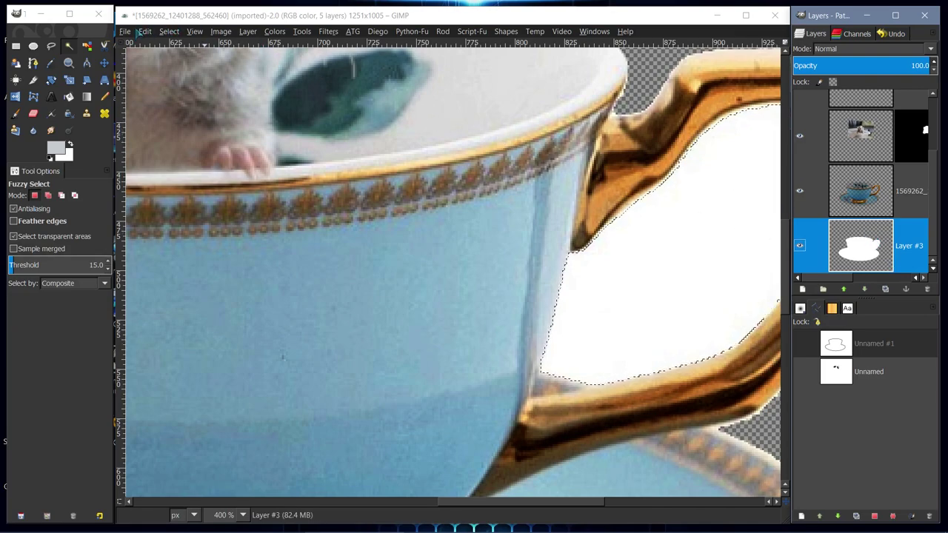
pyautogui.click(144, 31)
pyautogui.click(171, 211)
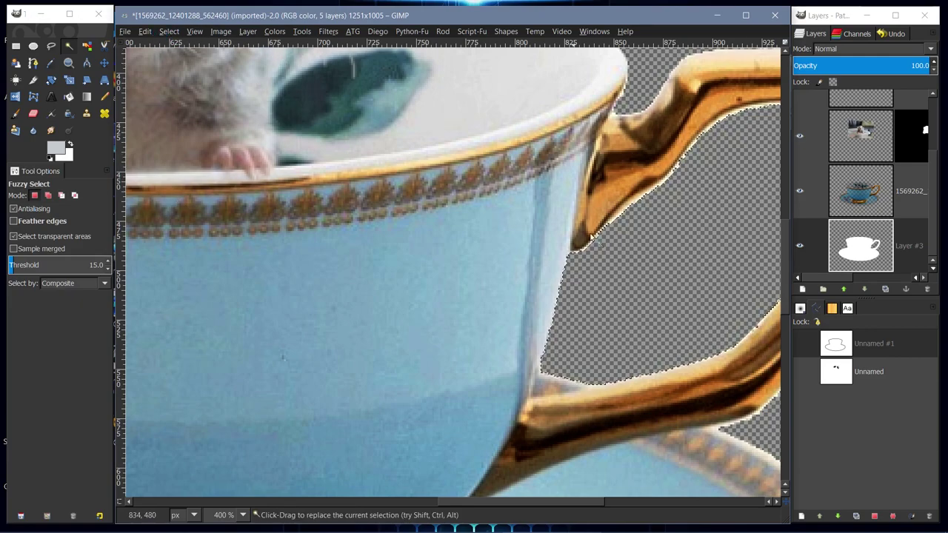
# Feather the handle-opening selection by 5 px, clear it twice more on the white backing layer, and deselect.
pyautogui.click(145, 31)
pyautogui.click(145, 31)
pyautogui.click(169, 31)
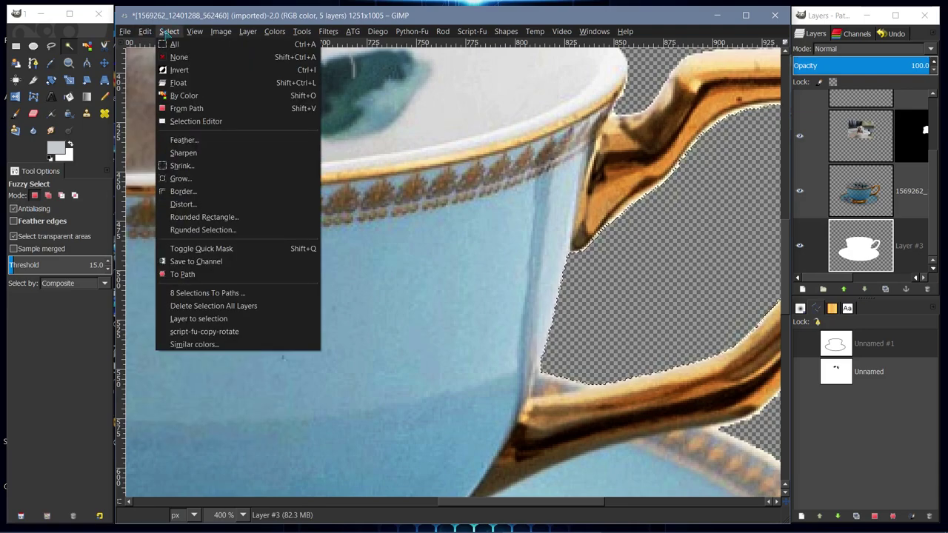
pyautogui.click(183, 140)
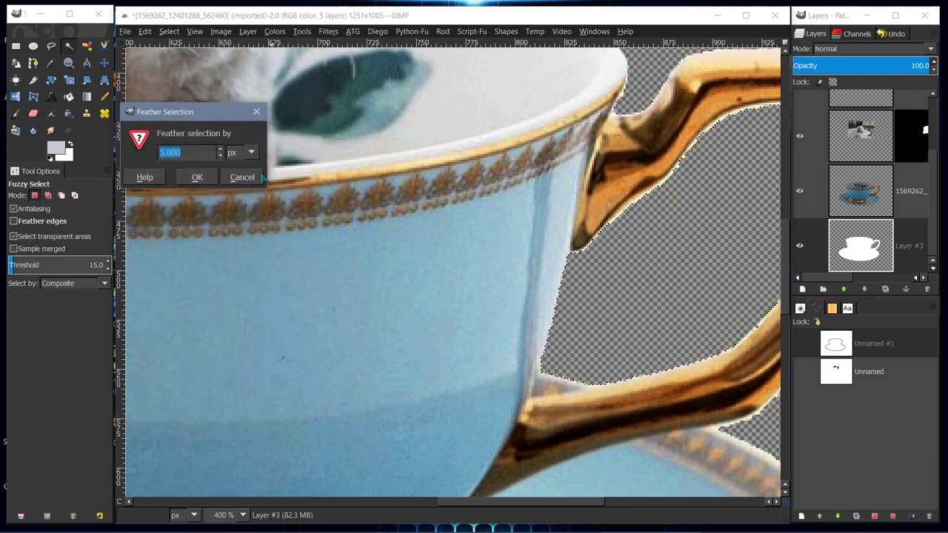
pyautogui.click(197, 177)
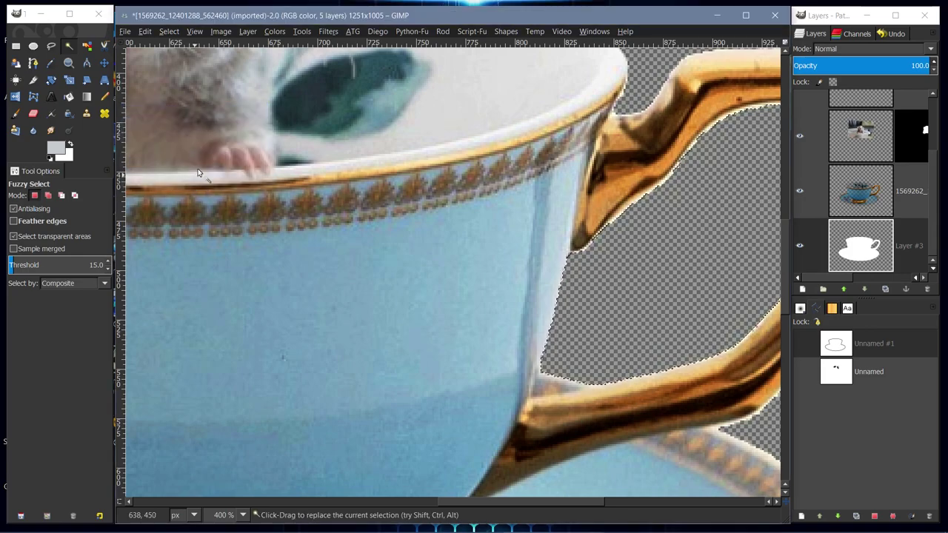
pyautogui.click(145, 31)
pyautogui.click(160, 214)
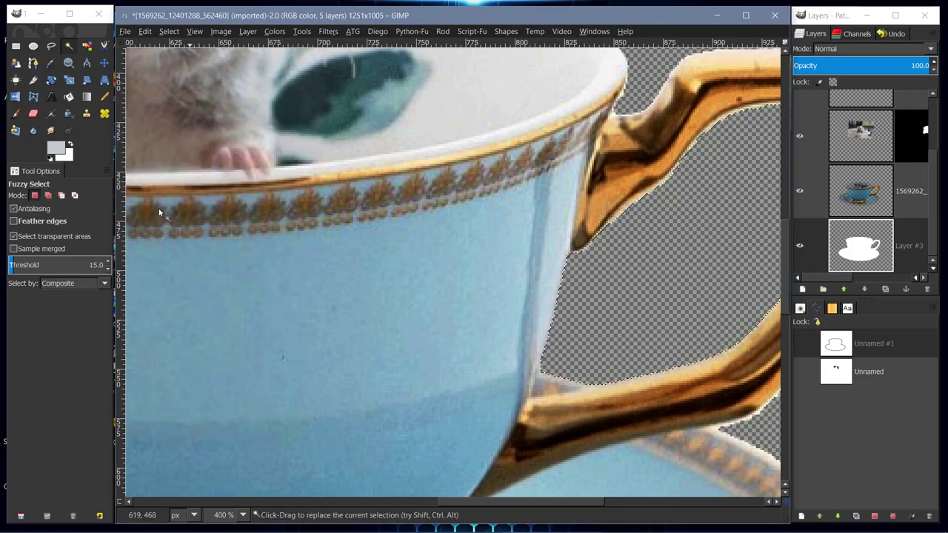
pyautogui.click(145, 31)
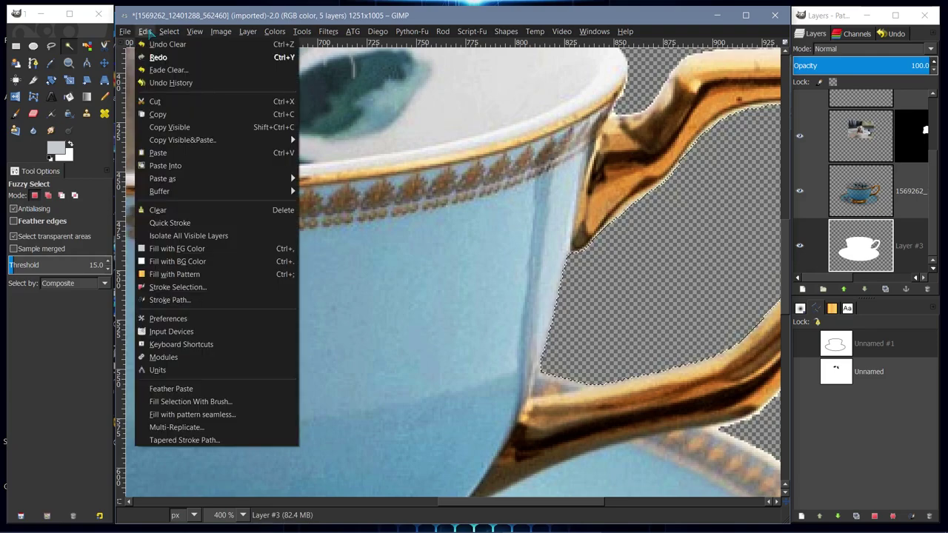
pyautogui.click(173, 214)
pyautogui.click(169, 31)
pyautogui.click(179, 58)
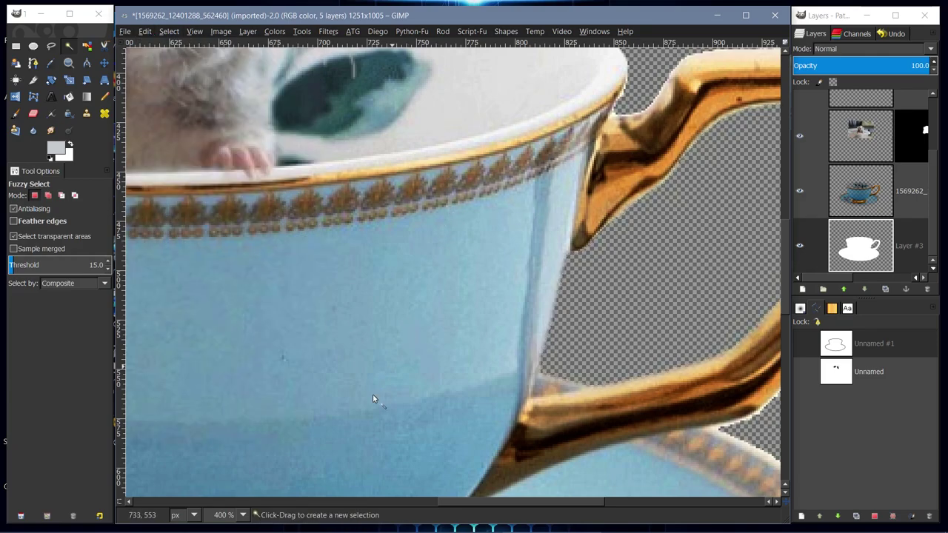
# Merge the cup photo layer down onto the white backing layer.
pyautogui.click(242, 515)
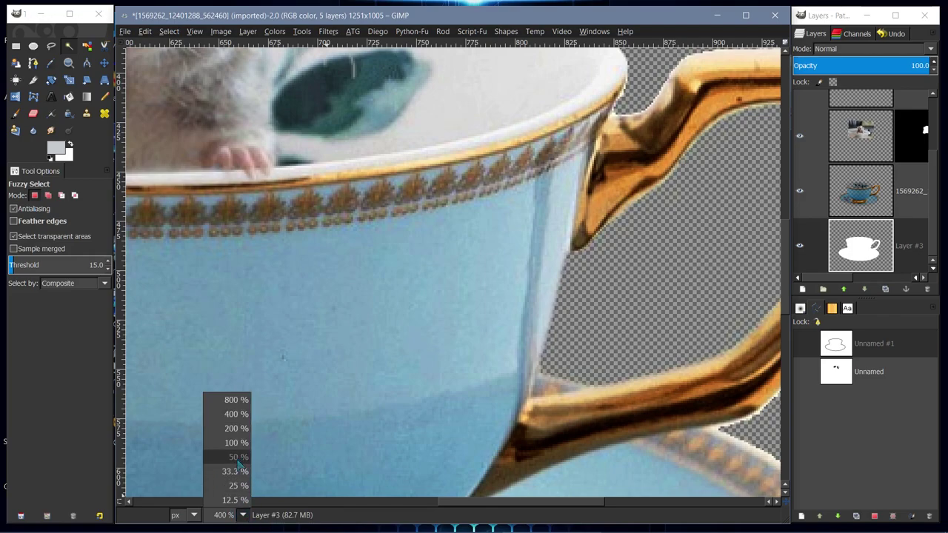
pyautogui.click(237, 442)
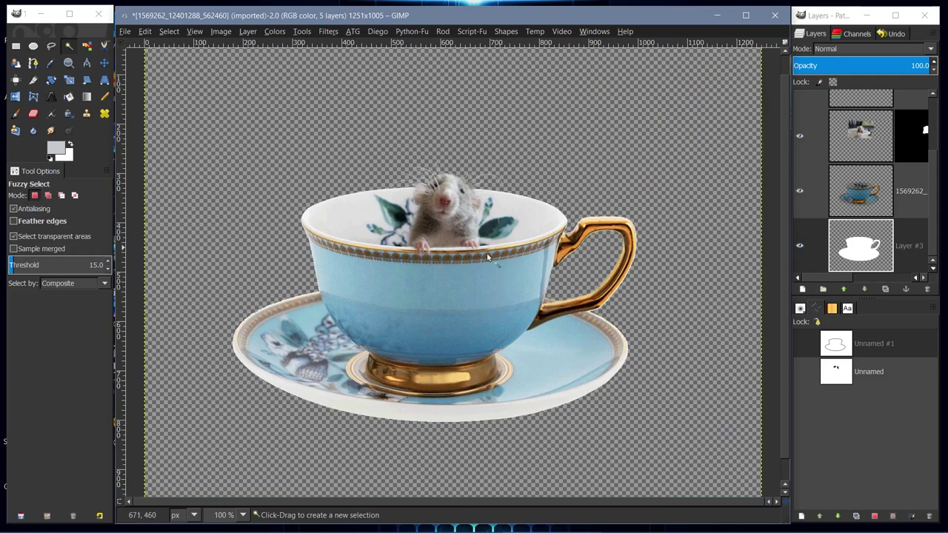
pyautogui.click(859, 252)
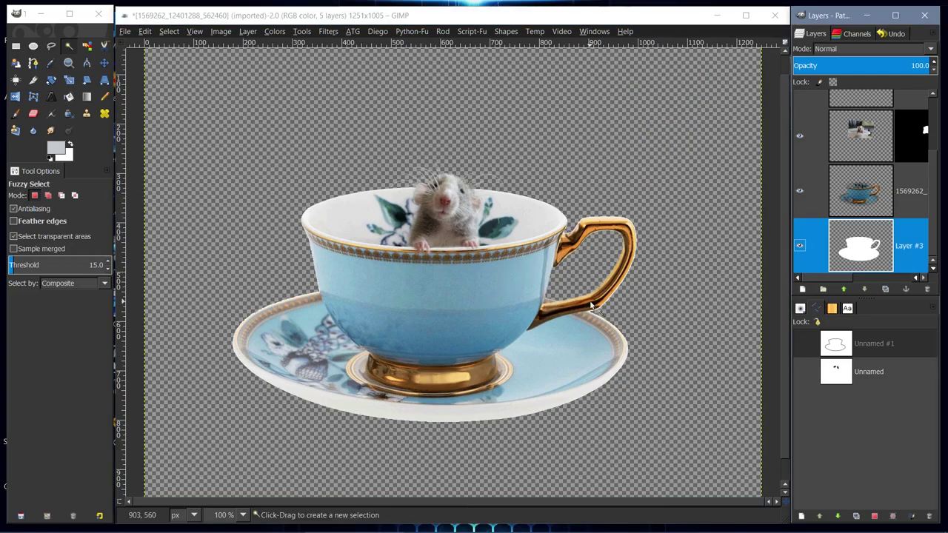
pyautogui.rightClick(863, 203)
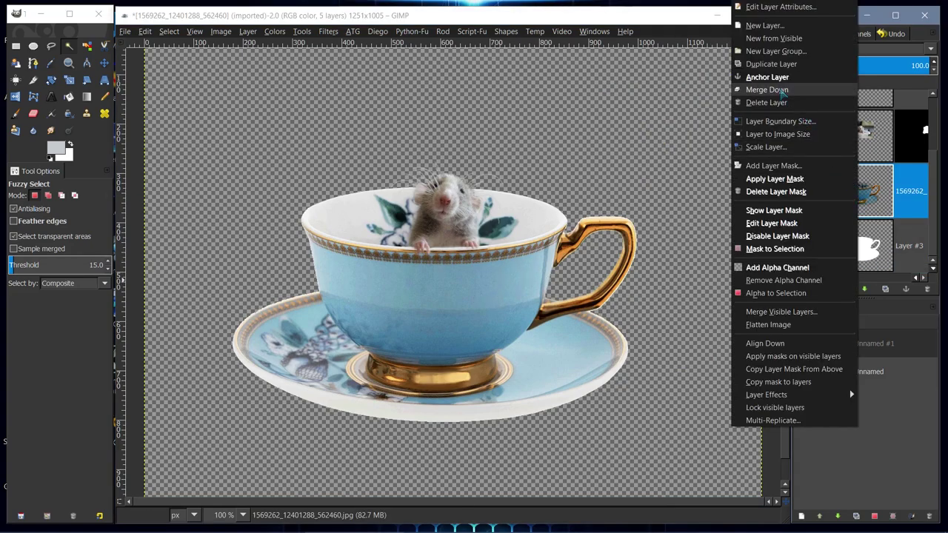
pyautogui.click(800, 91)
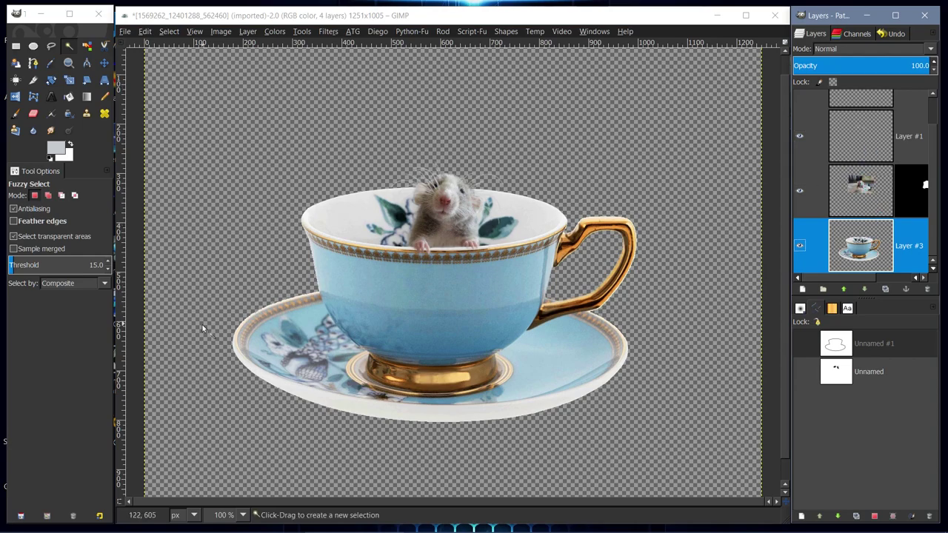
# Enlarge the brush list and browse the available brushes, from soft round dots to pointing hands, sparkles and starbursts.
pyautogui.click(813, 310)
pyautogui.click(800, 308)
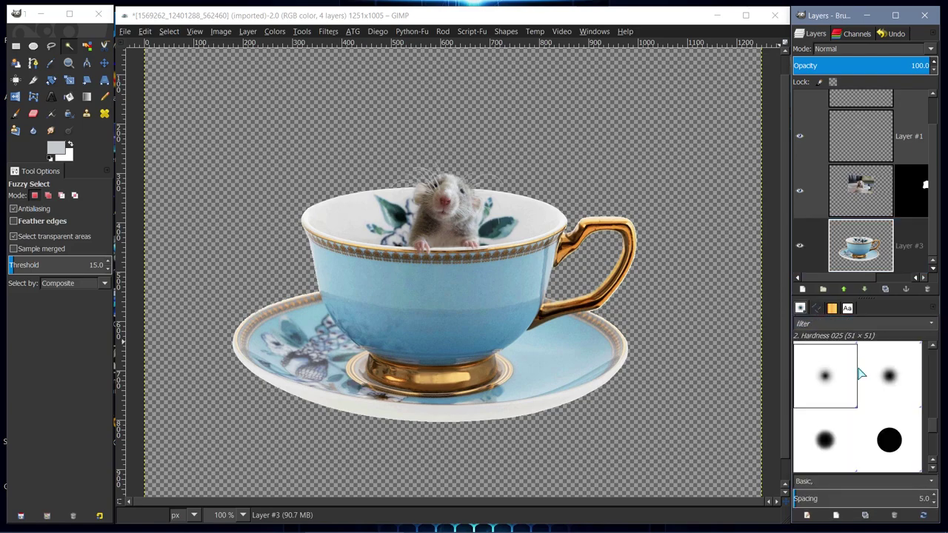
pyautogui.moveTo(933, 423); pyautogui.dragTo(932, 363)
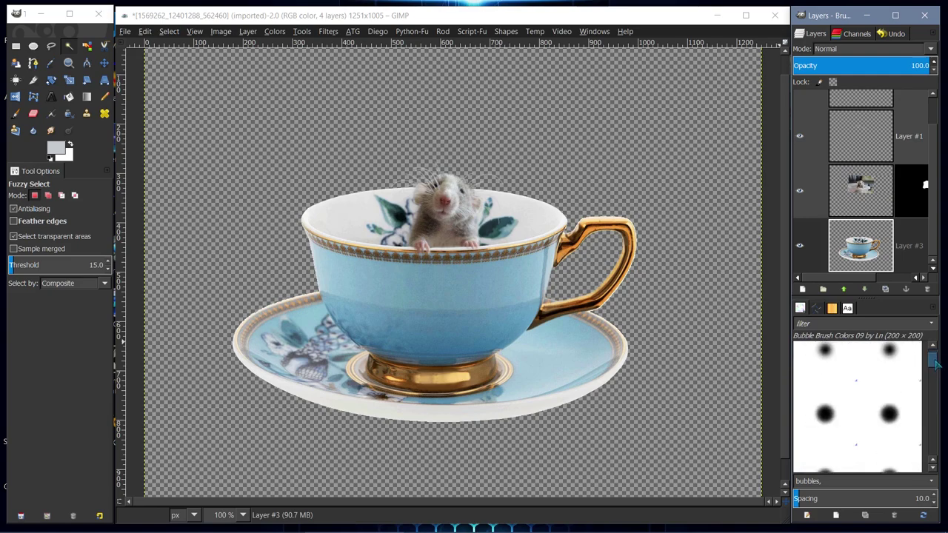
pyautogui.moveTo(866, 275); pyautogui.dragTo(866, 166)
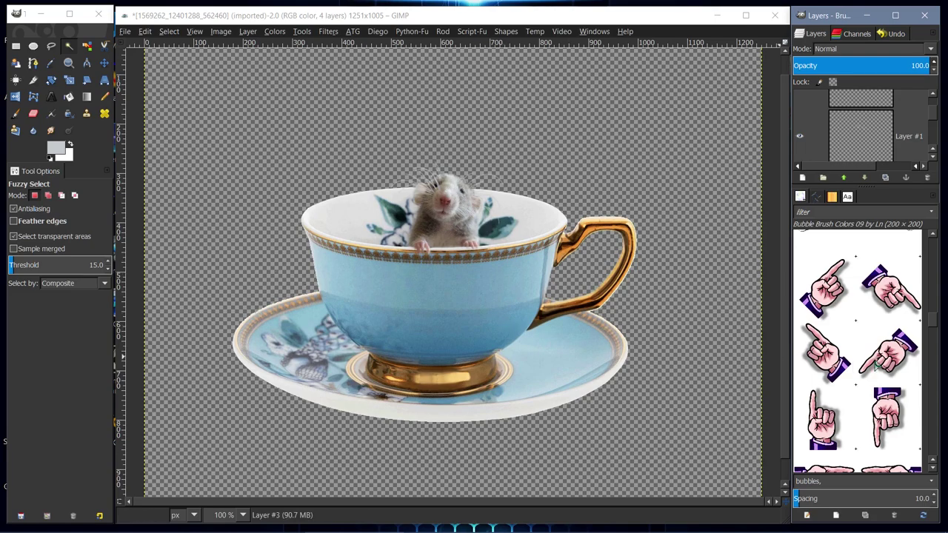
pyautogui.scroll(-4, 916, 293)
pyautogui.scroll(-6, 916, 302)
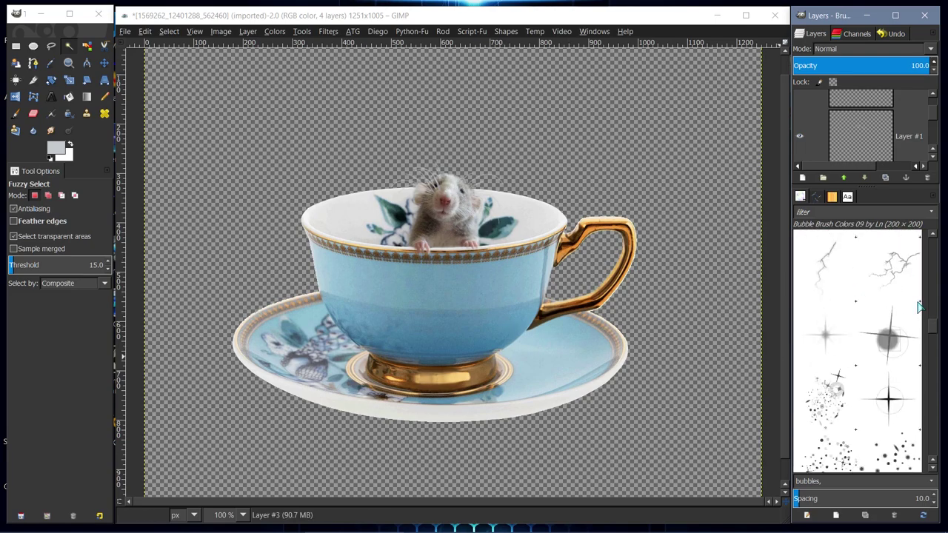
pyautogui.moveTo(931, 331)
pyautogui.mouseDown()
pyautogui.moveTo(934, 238)
pyautogui.moveTo(935, 261)
pyautogui.moveTo(935, 249)
pyautogui.mouseUp()
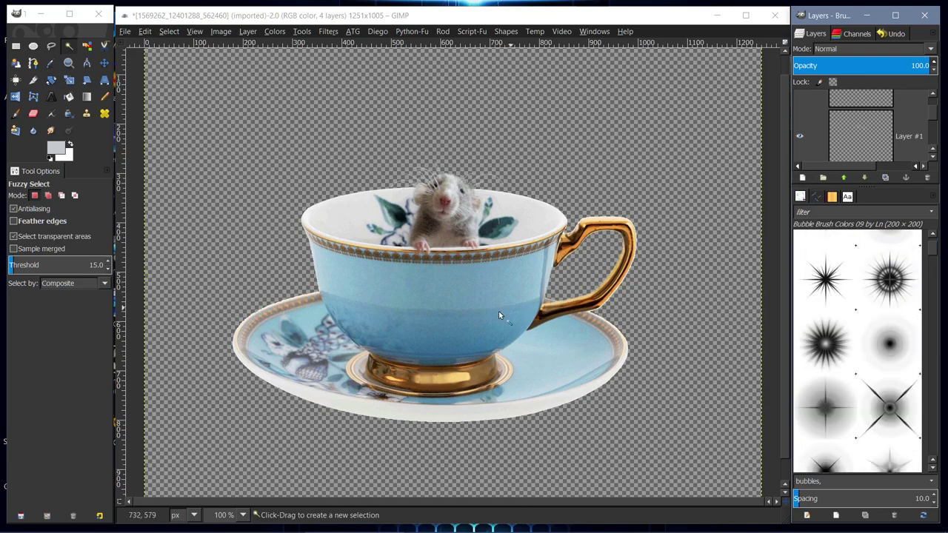
# Add a new transparent layer and move it below the merged cup layer to the bottom of the stack.
pyautogui.click(244, 515)
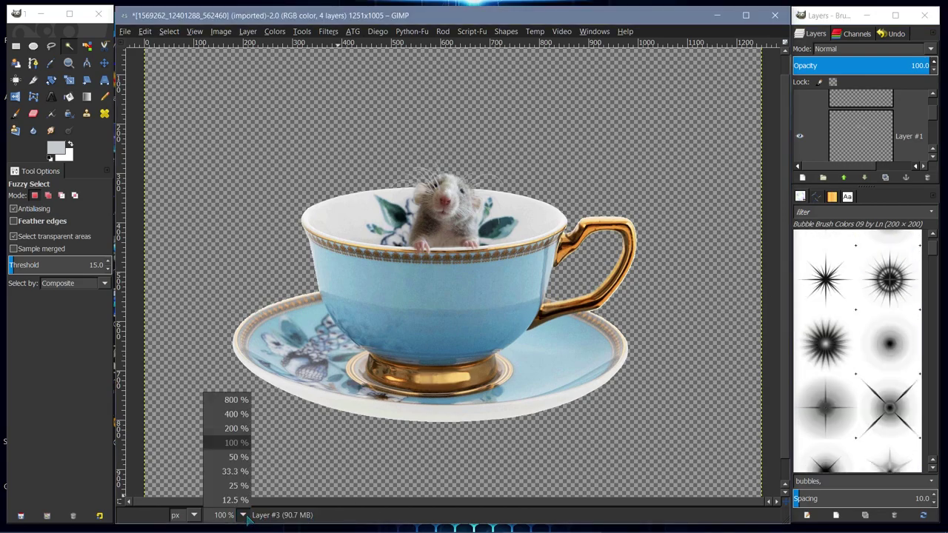
pyautogui.click(215, 430)
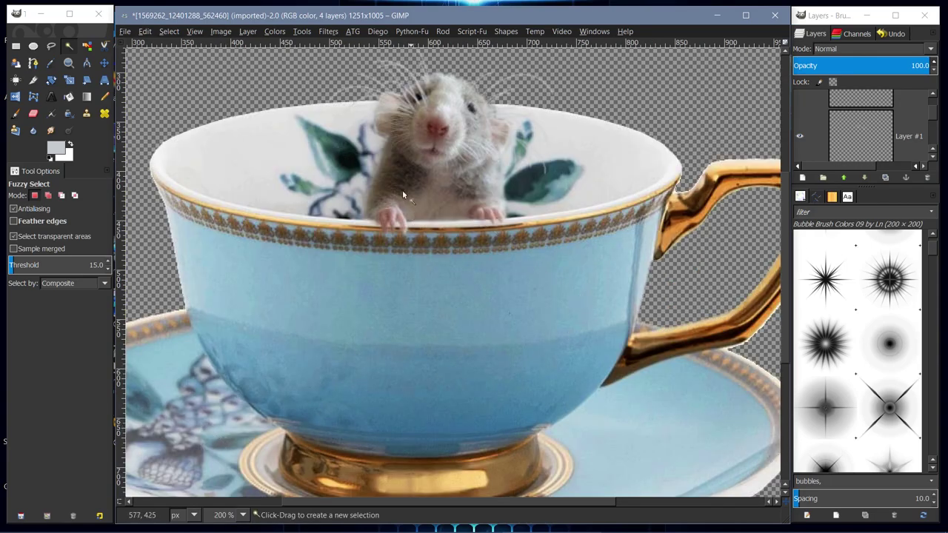
pyautogui.scroll(2, 876, 144)
pyautogui.scroll(-1, 876, 145)
pyautogui.rightClick(876, 143)
pyautogui.click(802, 28)
pyautogui.click(815, 186)
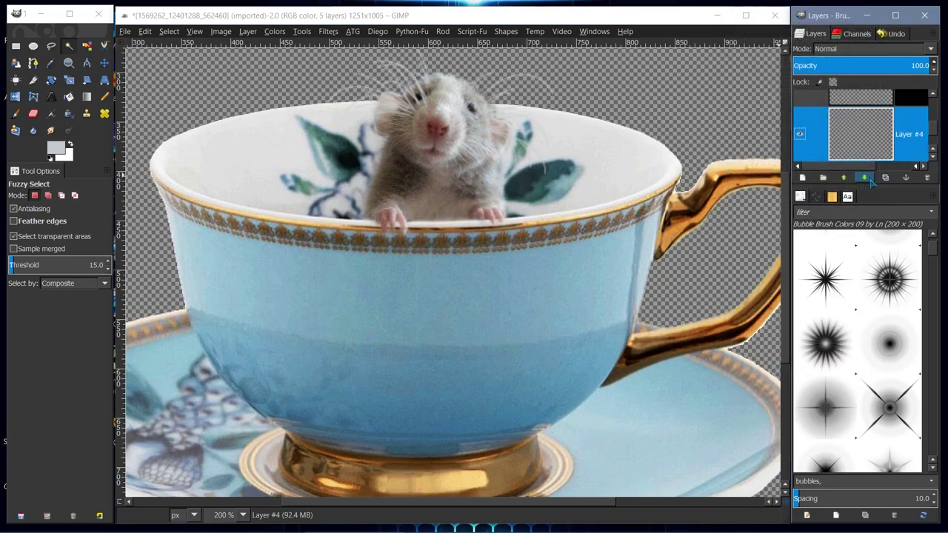
pyautogui.click(863, 145)
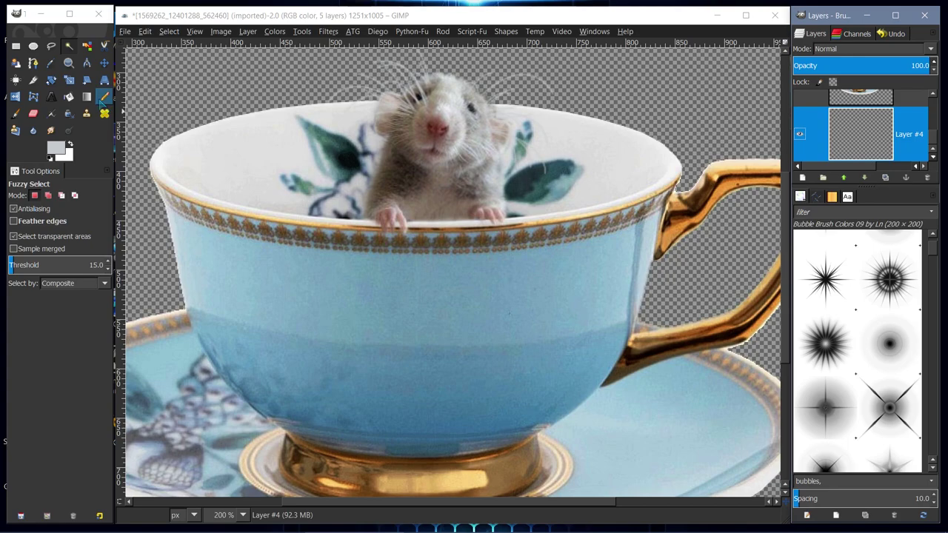
# Set up the Blend tool with the Blue 3d#8 gradient.
pyautogui.click(87, 97)
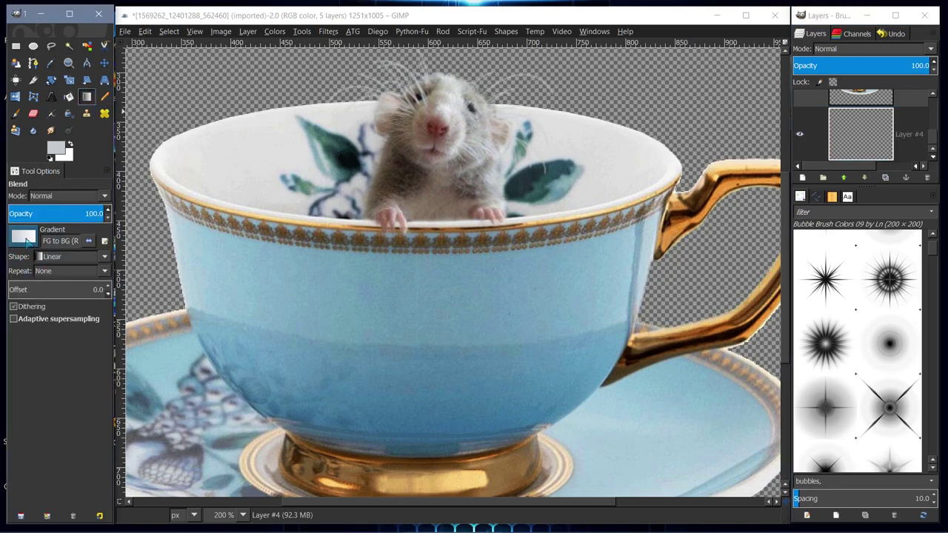
pyautogui.click(25, 240)
pyautogui.scroll(-10, 64, 331)
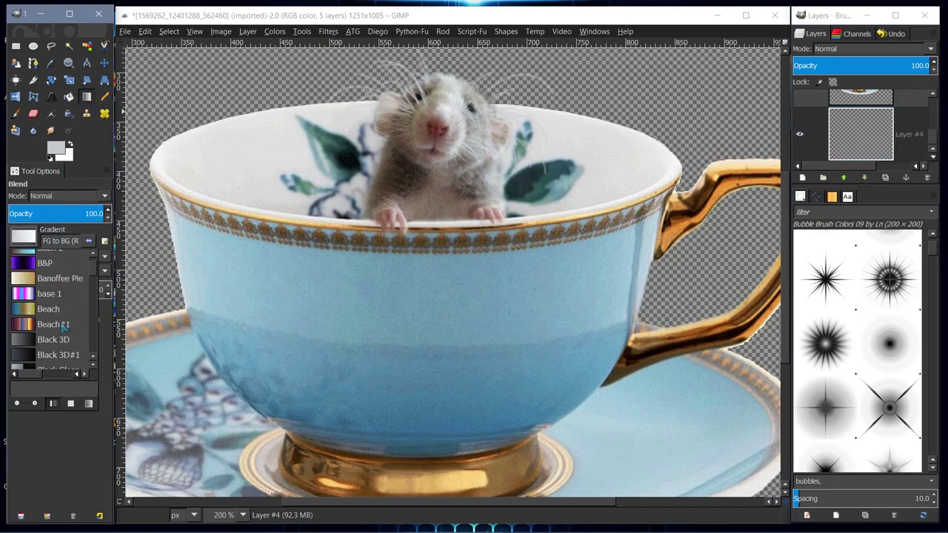
pyautogui.scroll(-6, 64, 331)
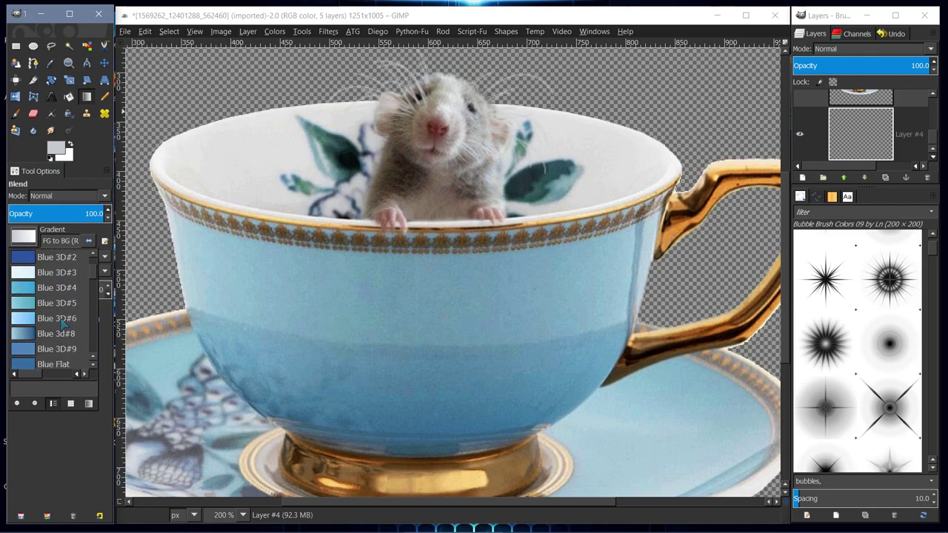
pyautogui.click(34, 296)
# Draw a linear gradient about 1090 px long upward through the canvas on the bottom layer, darkest blue at the image's upper edge.
pyautogui.click(244, 515)
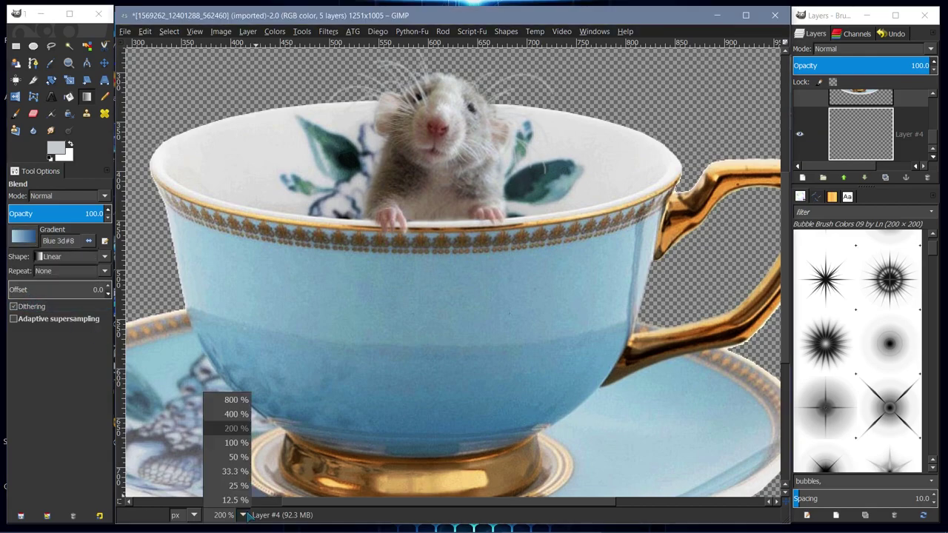
pyautogui.click(234, 445)
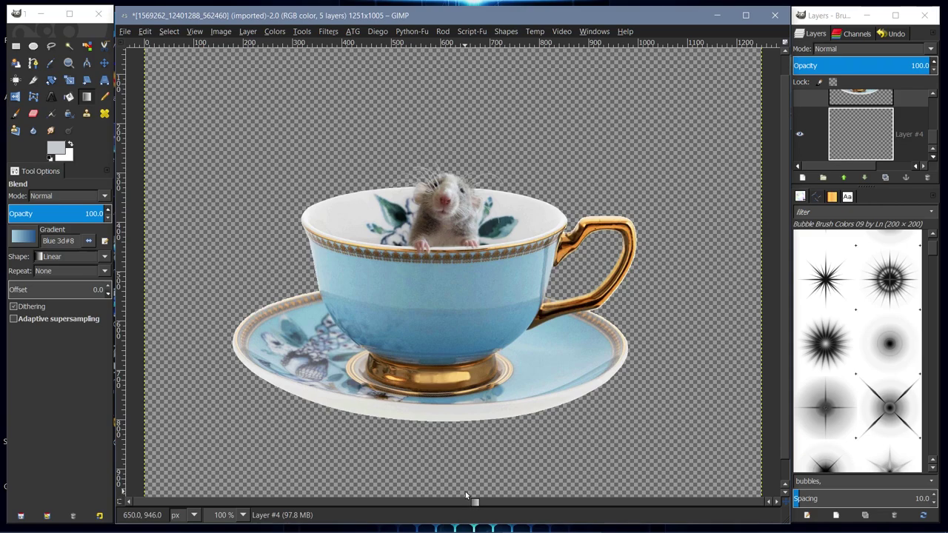
pyautogui.click(243, 514)
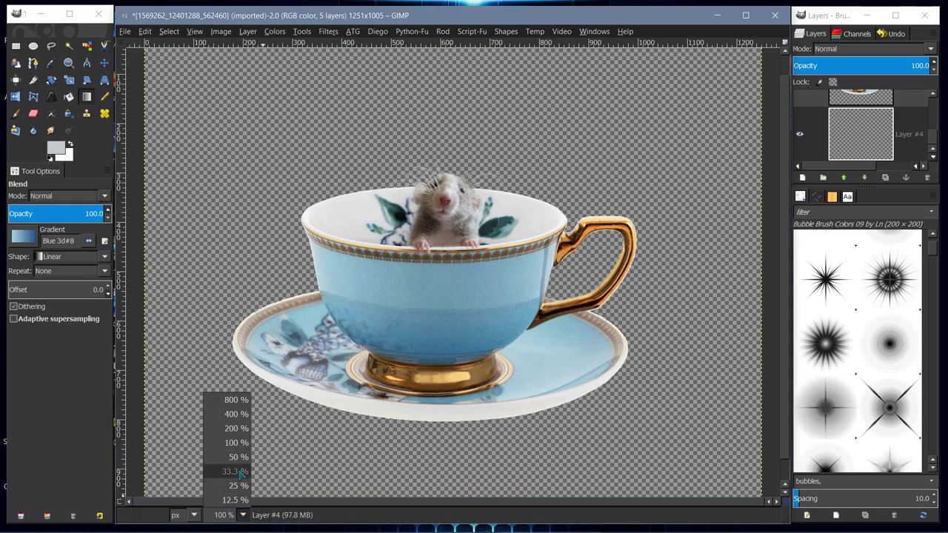
pyautogui.click(247, 466)
pyautogui.moveTo(458, 406); pyautogui.dragTo(469, 141)
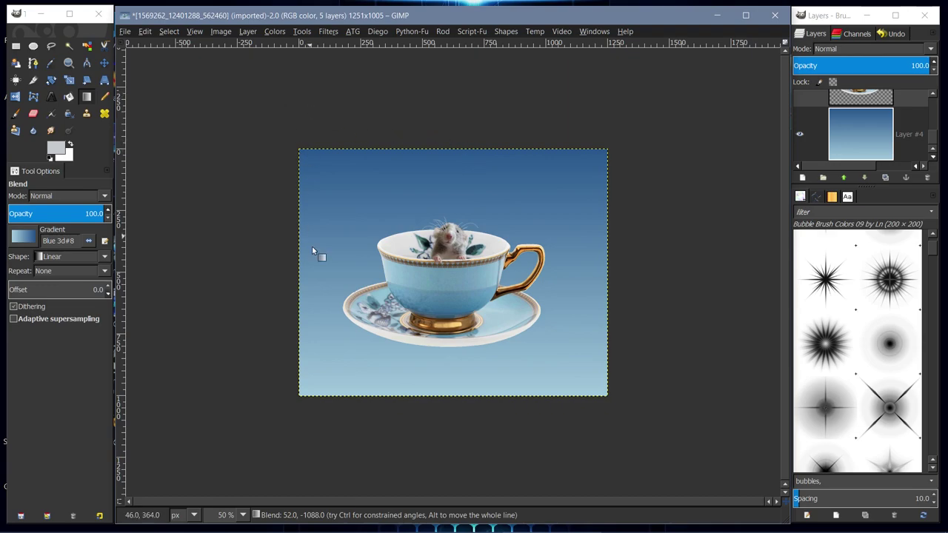
pyautogui.click(243, 514)
pyautogui.click(236, 444)
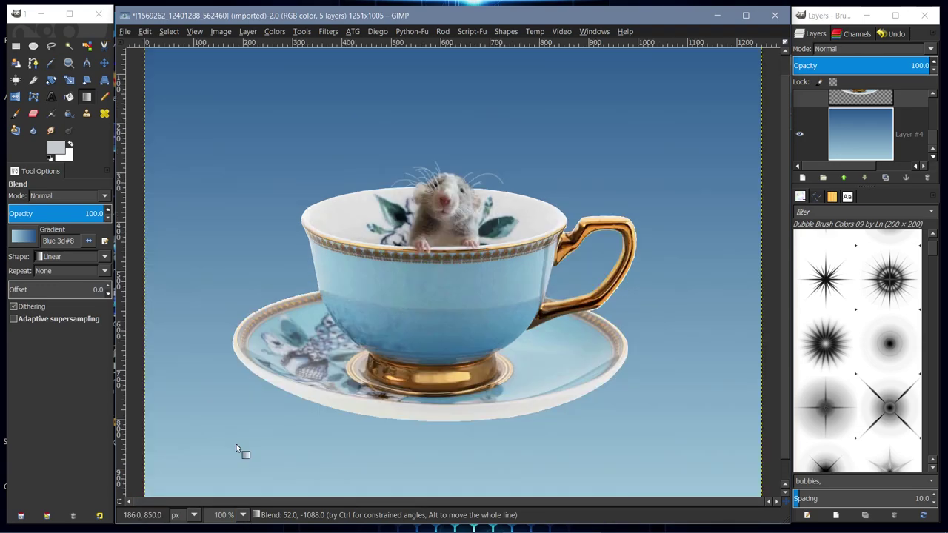